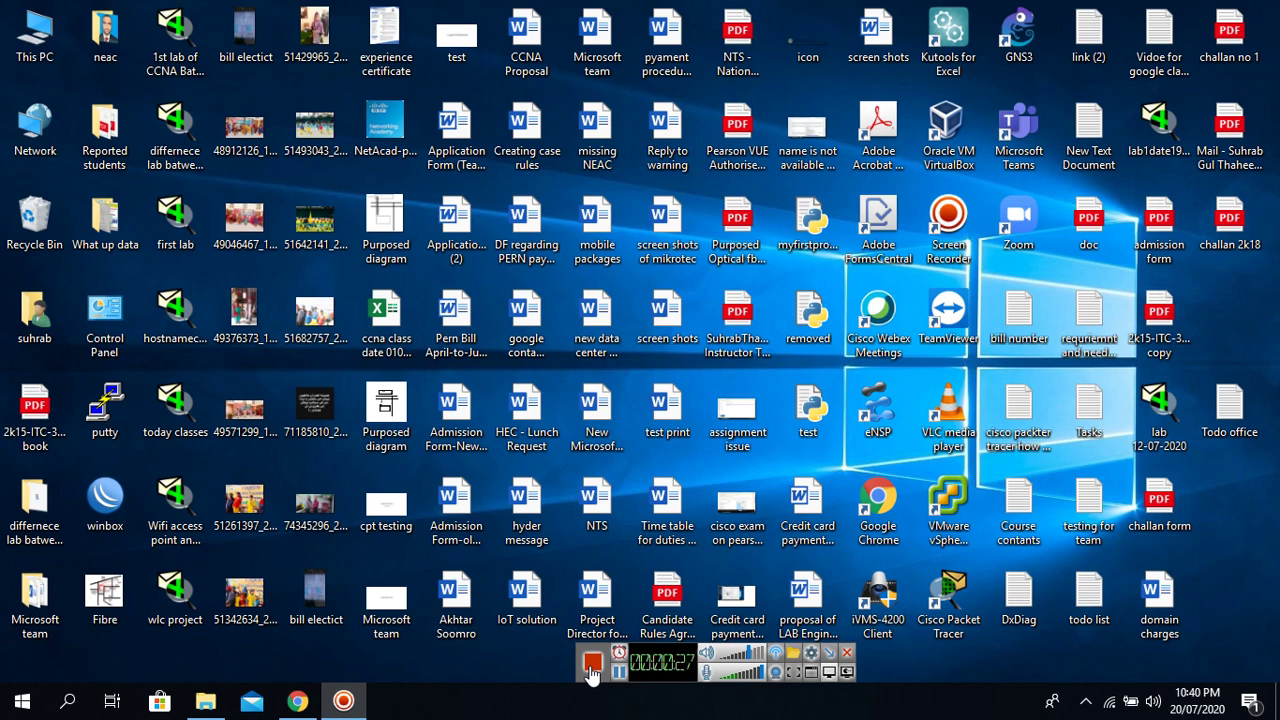
Restore the Chrome window showing the Gmail inbox from the taskbar.
left_click(310, 703)
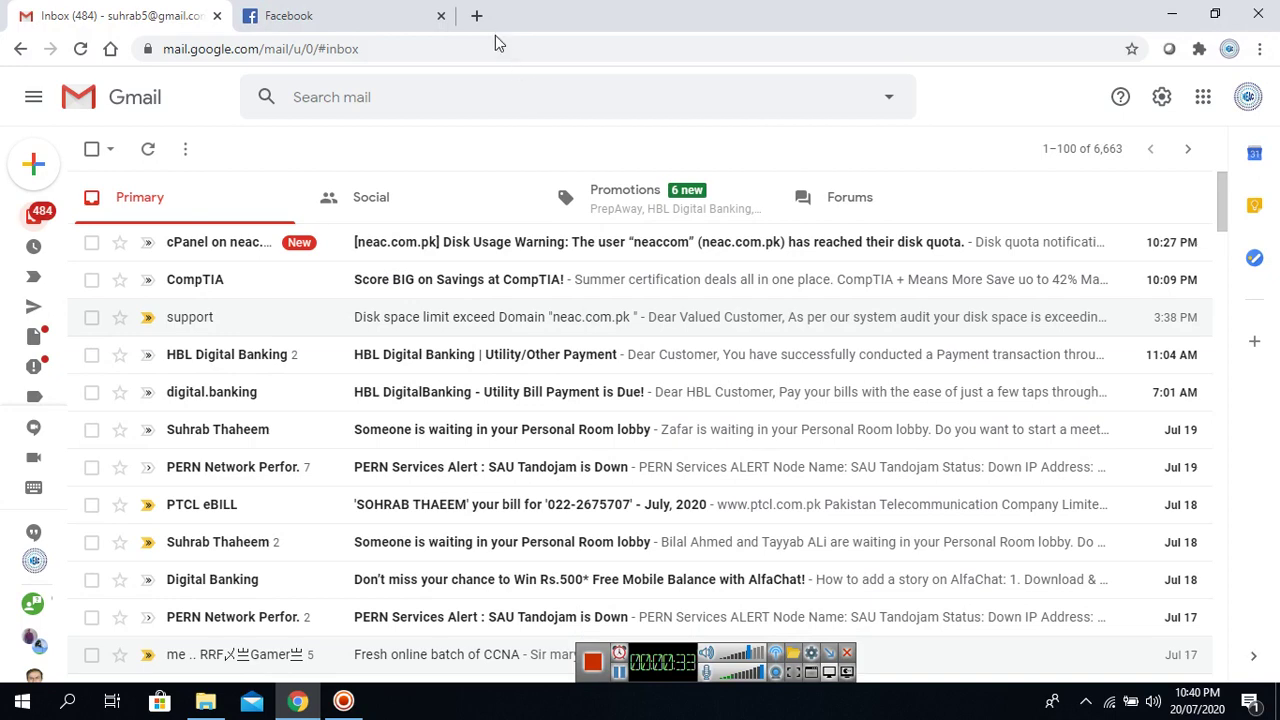
Open sau.edu.pk in a new tab and go to Admissions > Undergraduate.
left_click(477, 16)
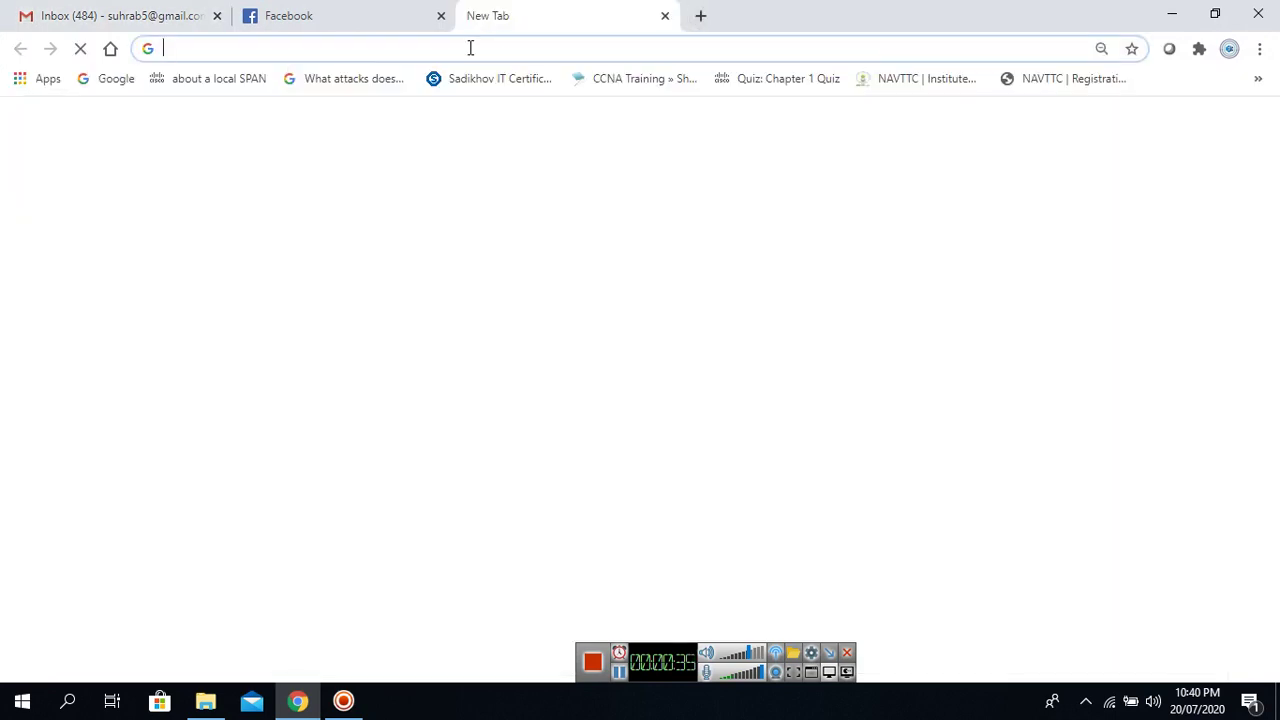
type("sau.edu.pk")
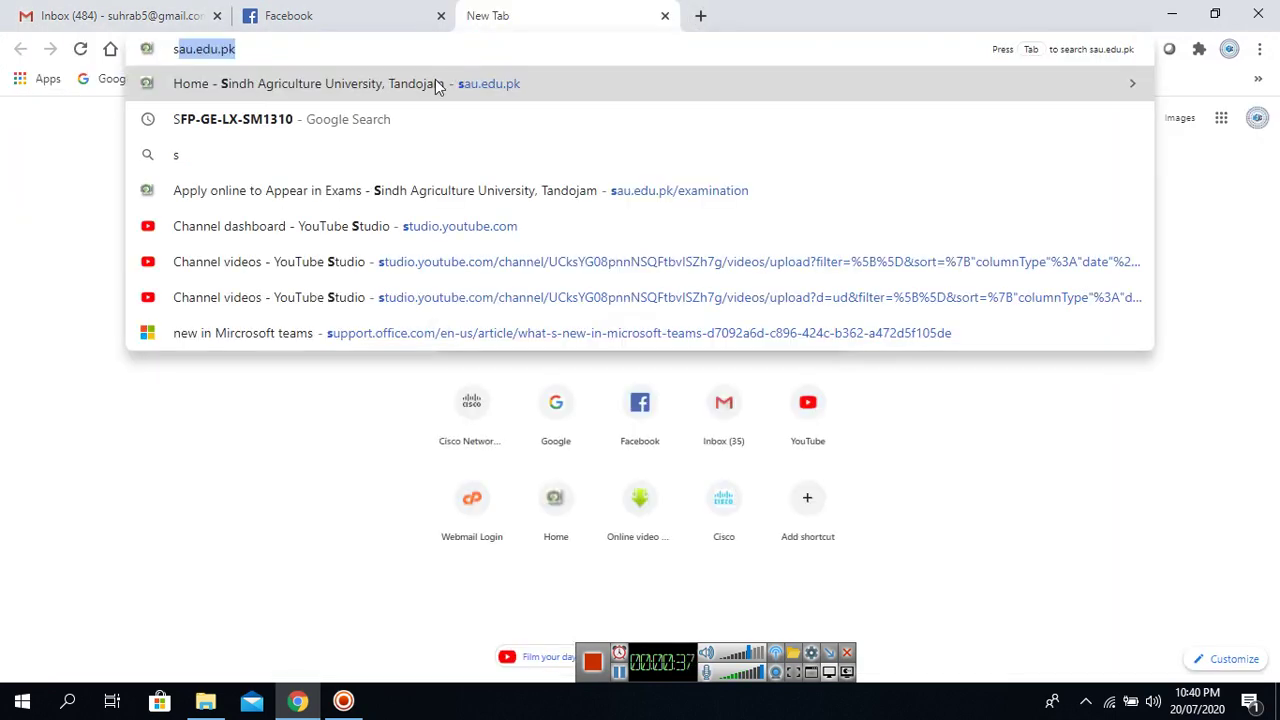
left_click(436, 83)
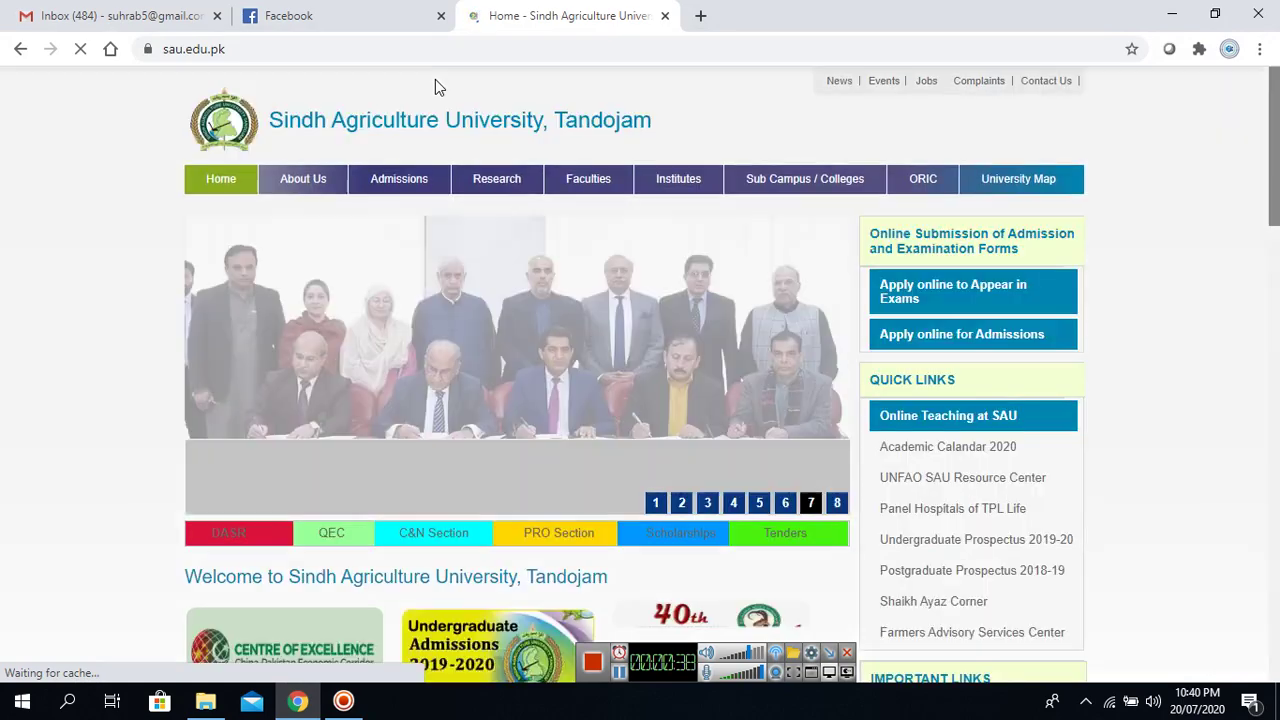
mouse_move(405, 185)
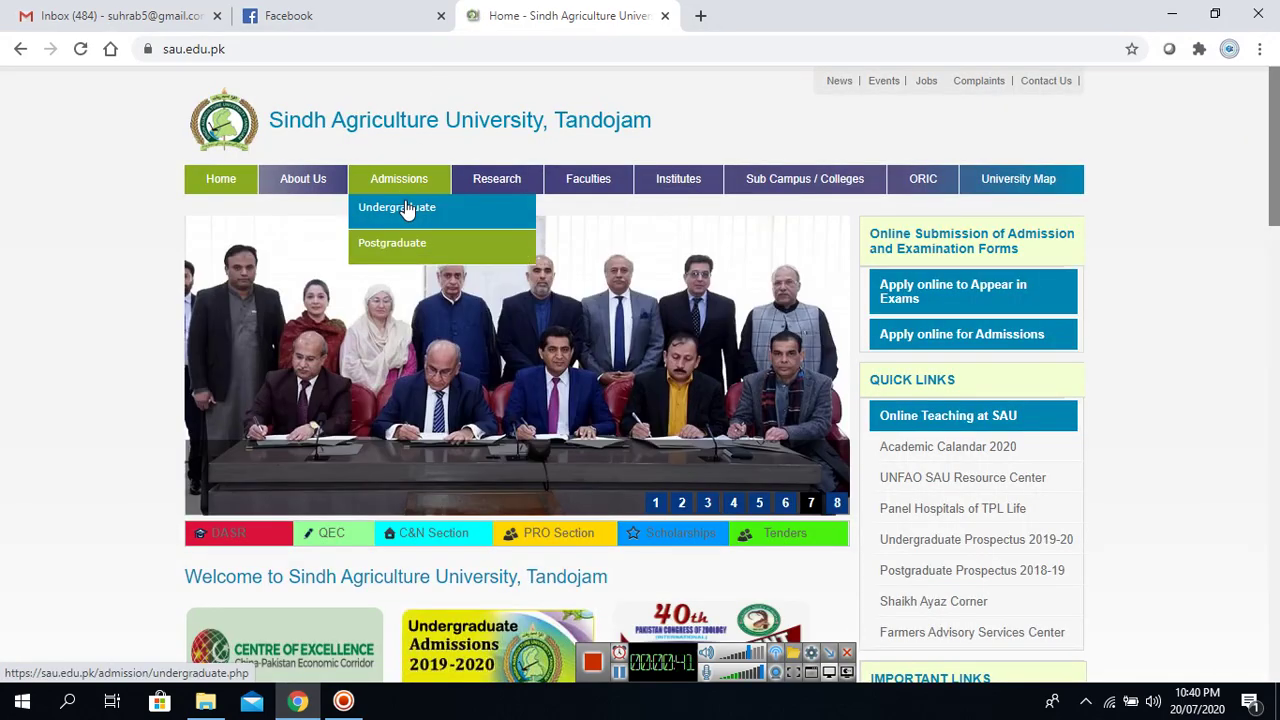
left_click(407, 207)
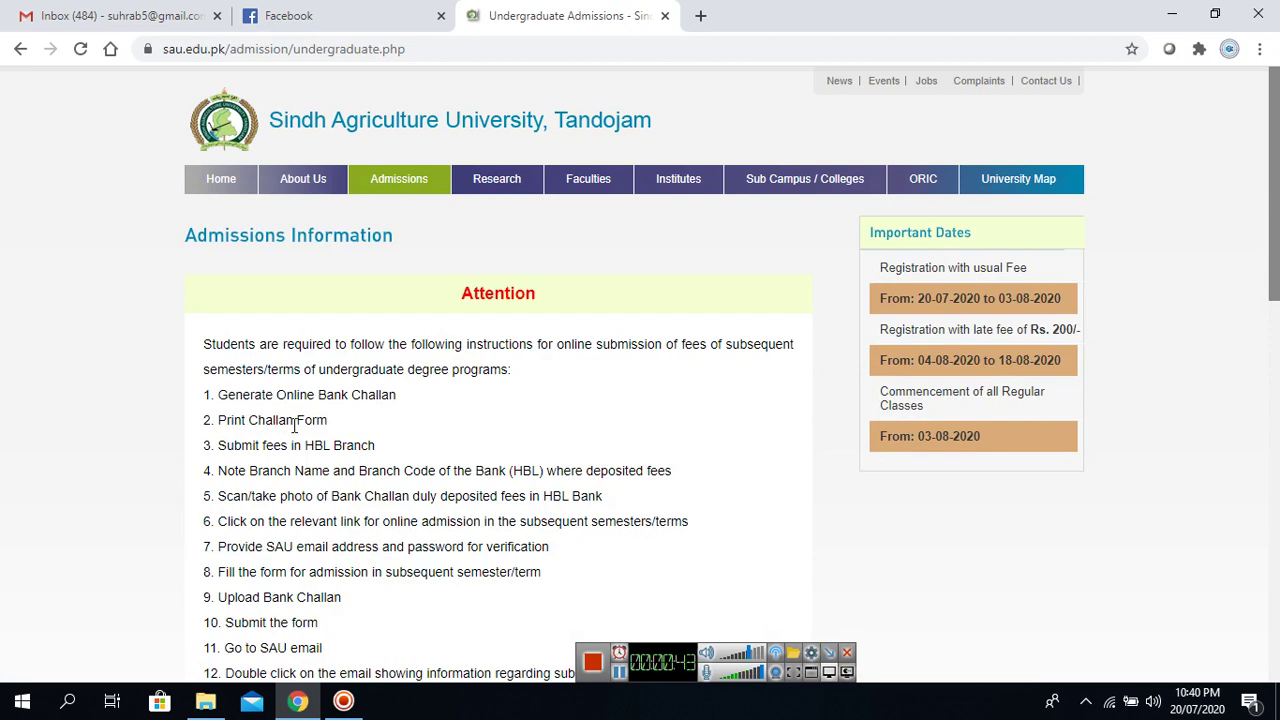
scroll(230, 408, "down", 2)
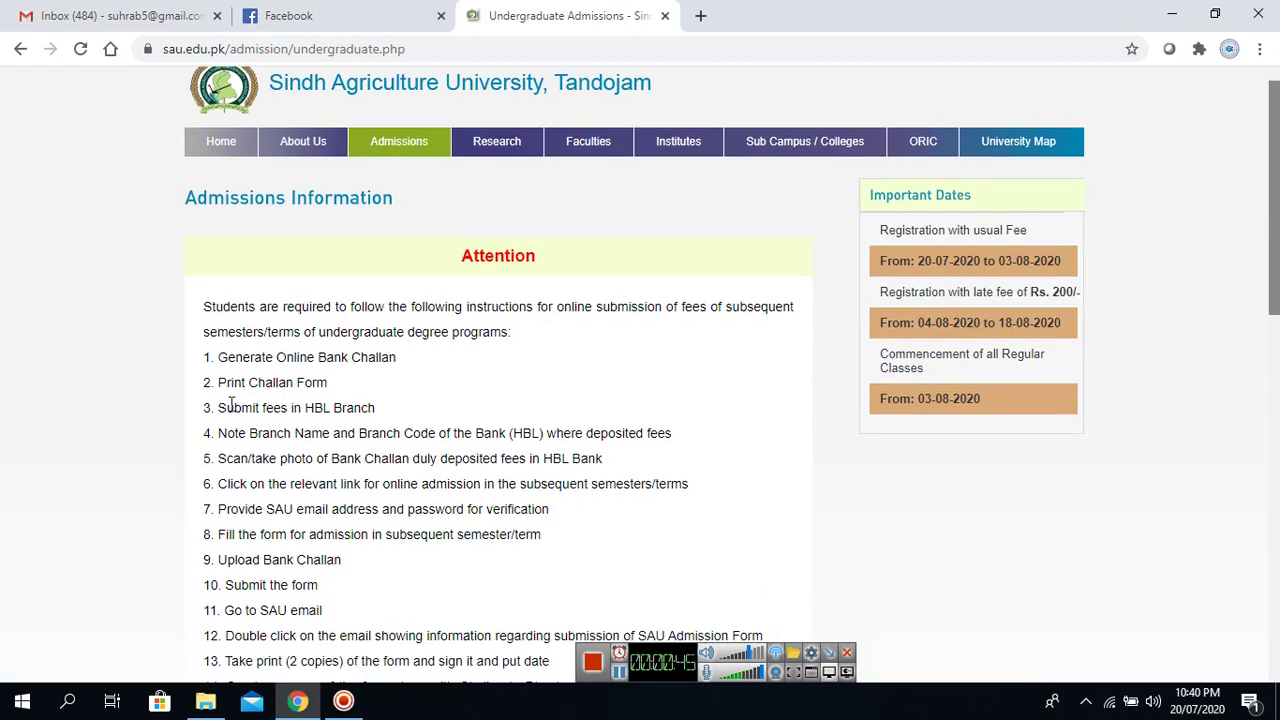
left_click_drag(219, 208, 406, 207)
left_click_drag(226, 234, 288, 232)
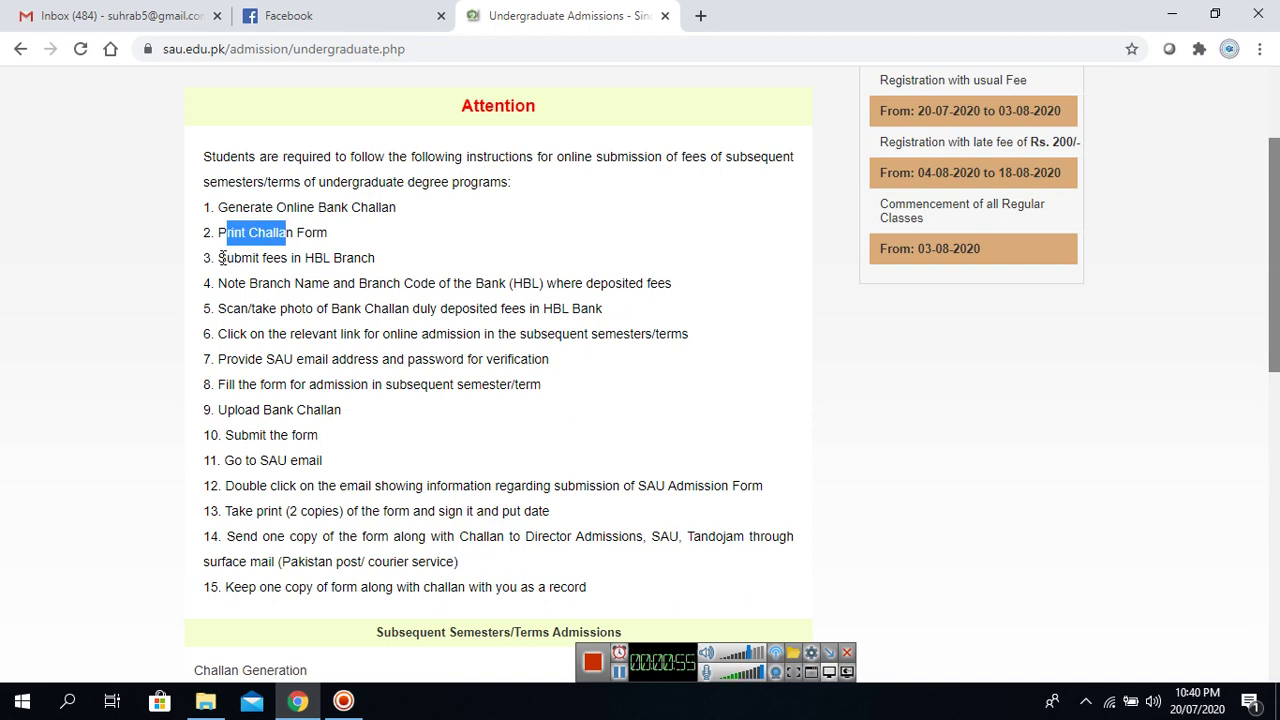
left_click_drag(220, 259, 371, 256)
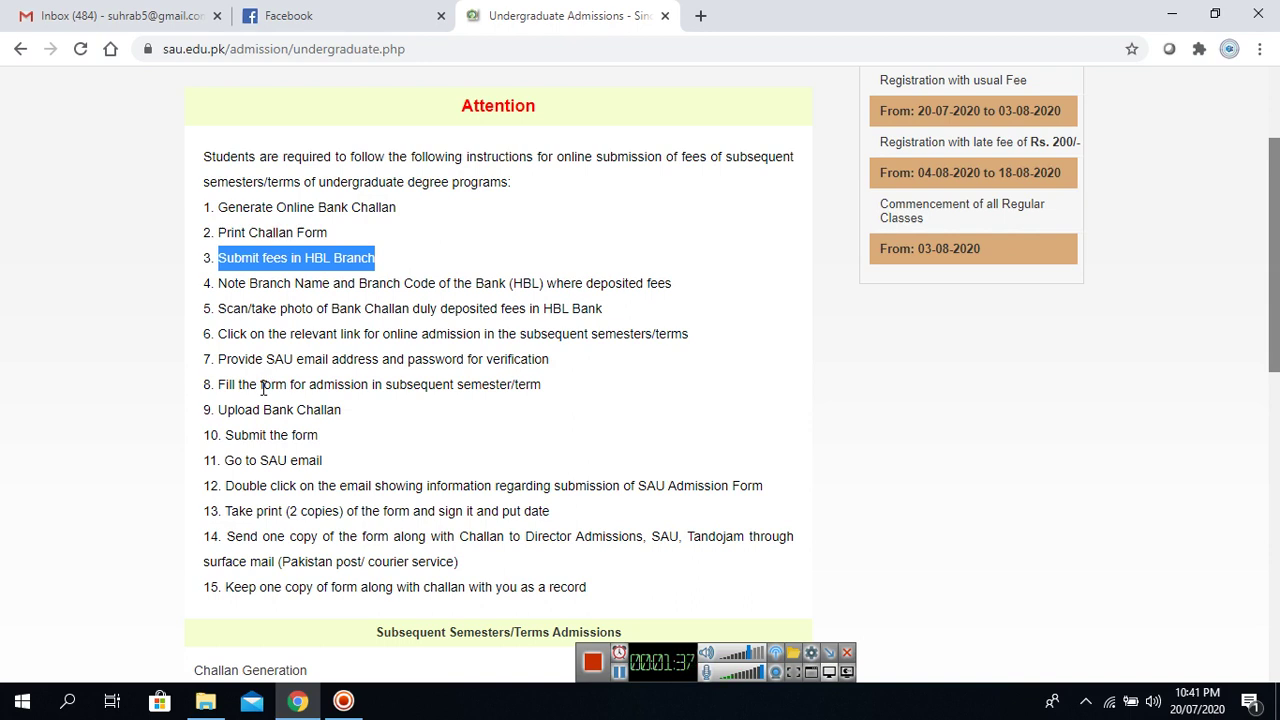
Highlight admission steps 8–15, including the SAU email, printing and Director Admissions mailing notes.
left_click_drag(260, 385, 308, 386)
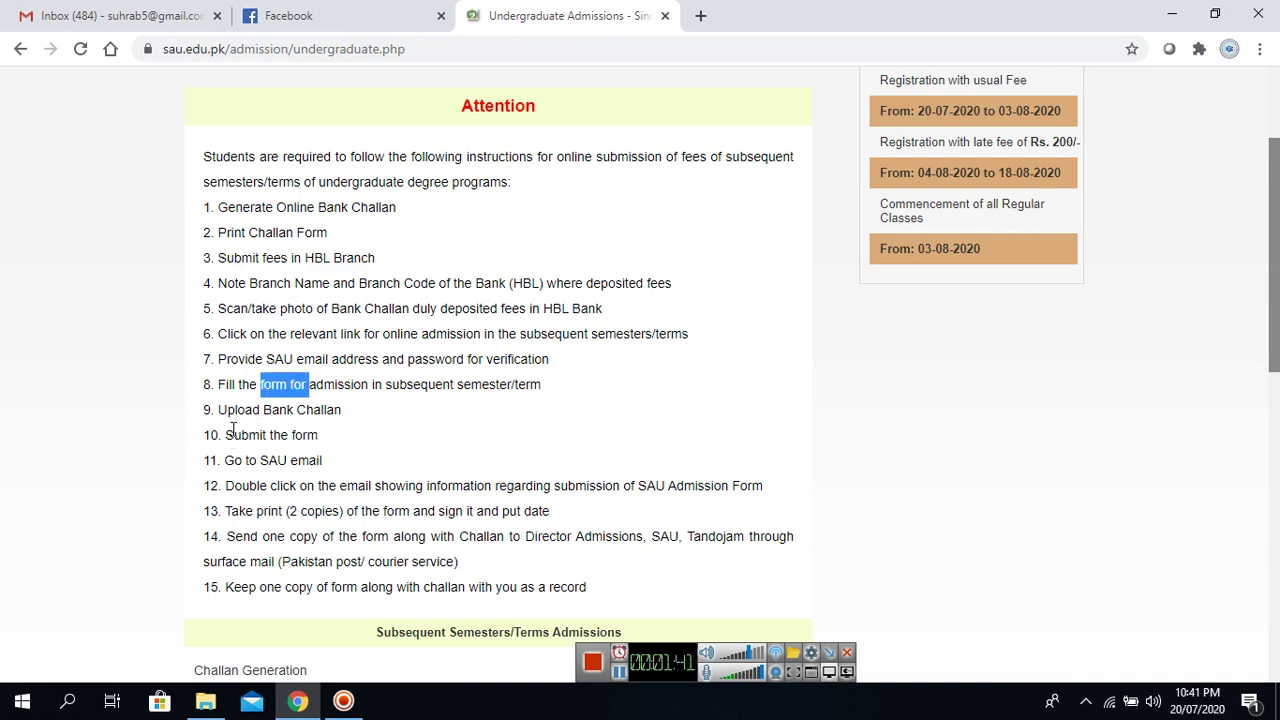
left_click_drag(226, 435, 236, 434)
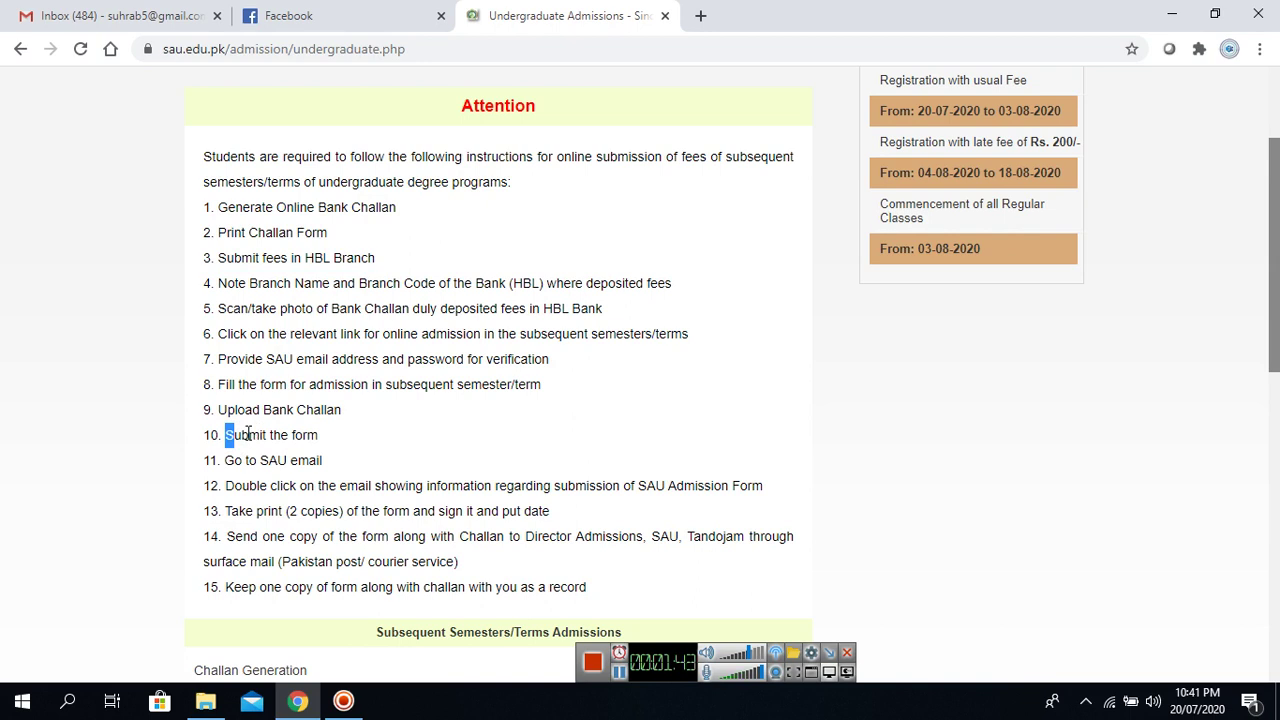
left_click_drag(225, 460, 318, 460)
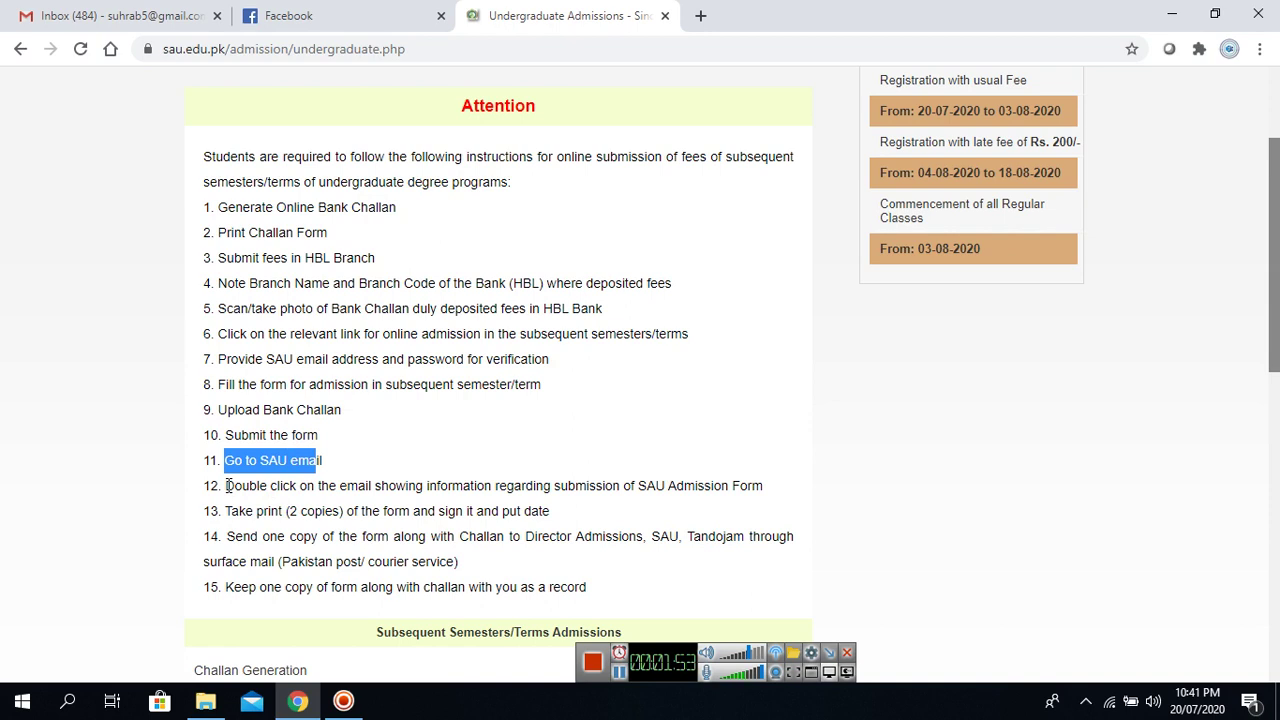
left_click_drag(233, 486, 546, 511)
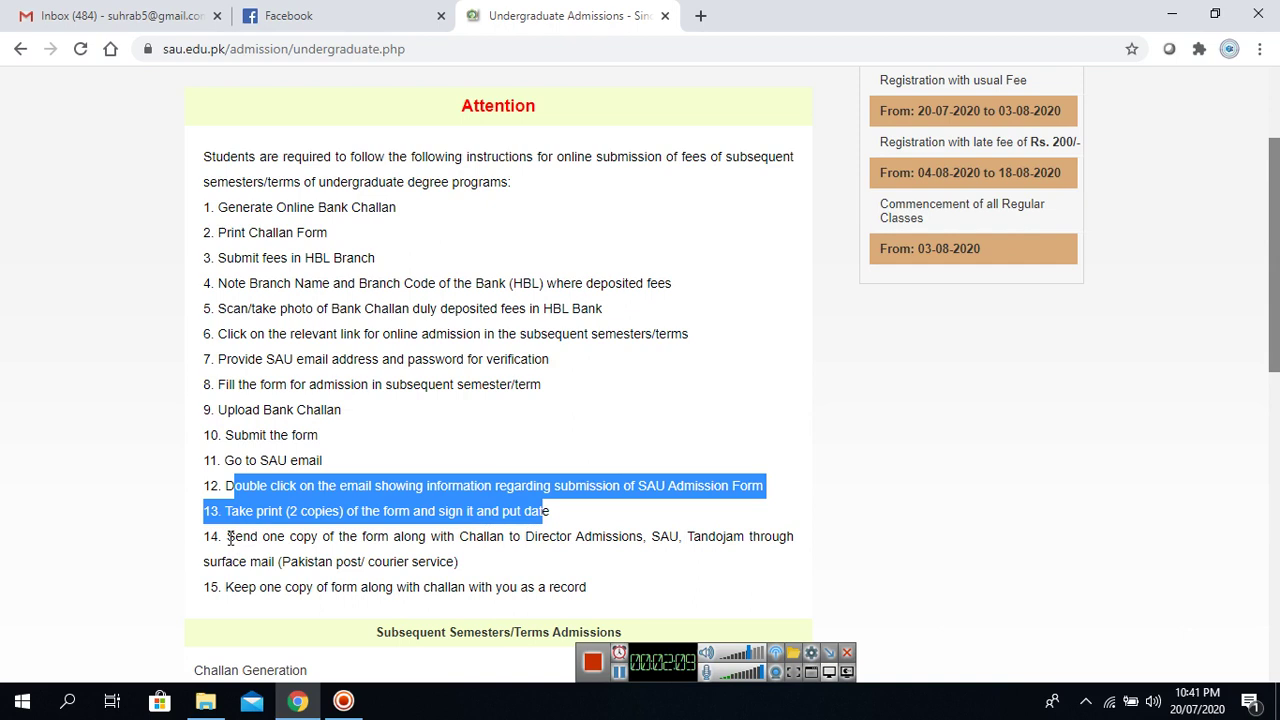
double_click(533, 536)
left_click_drag(594, 537, 750, 537)
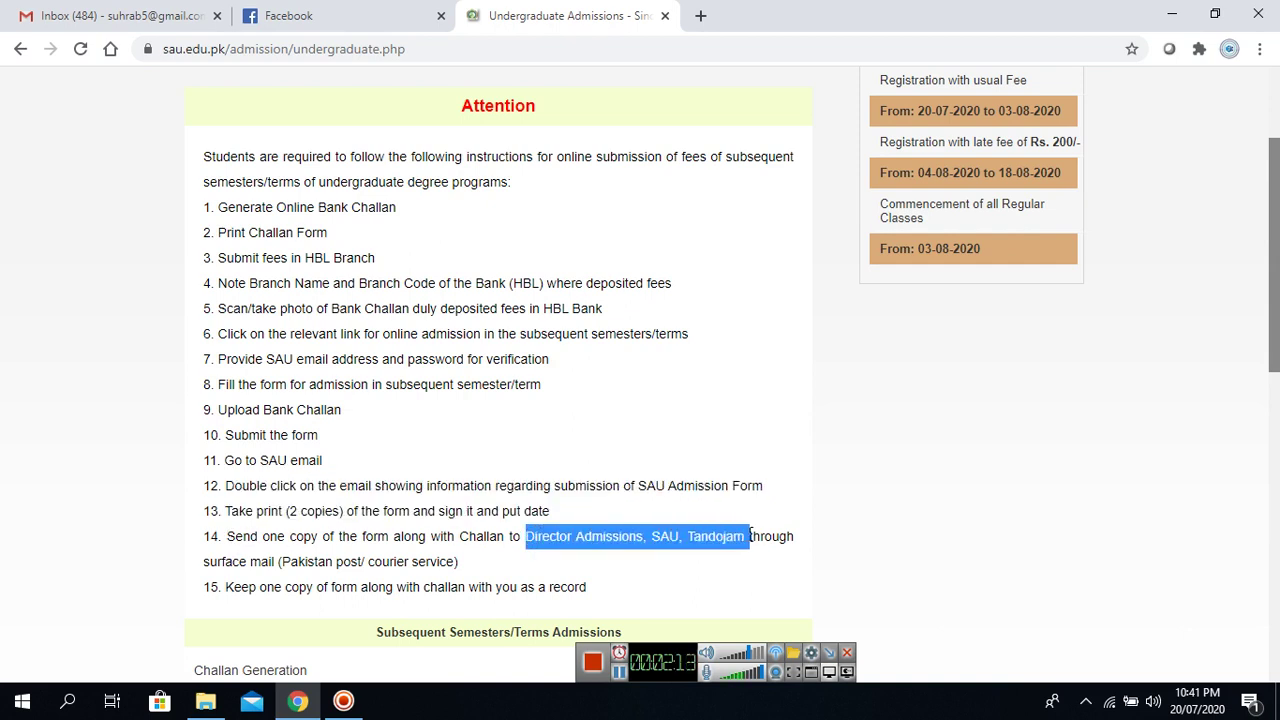
left_click_drag(279, 562, 430, 562)
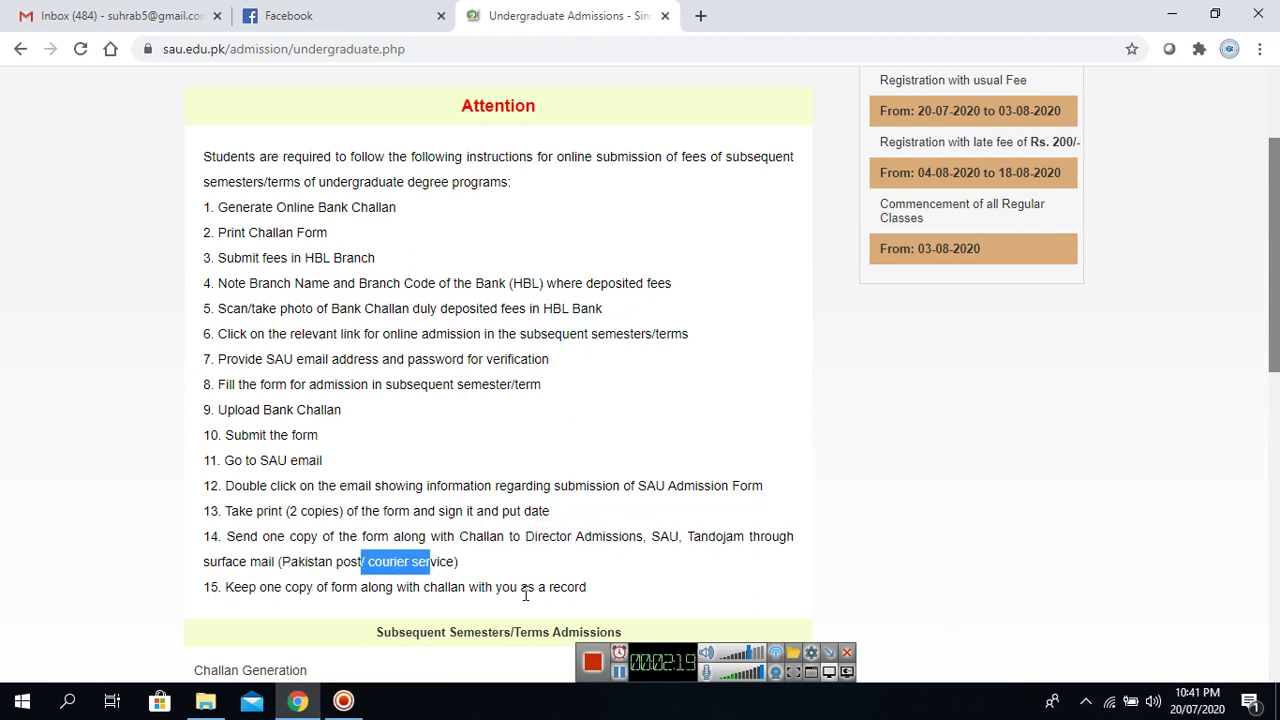
Open the Challan Generation proforma from its View link.
scroll(1277, 366, "down", 2)
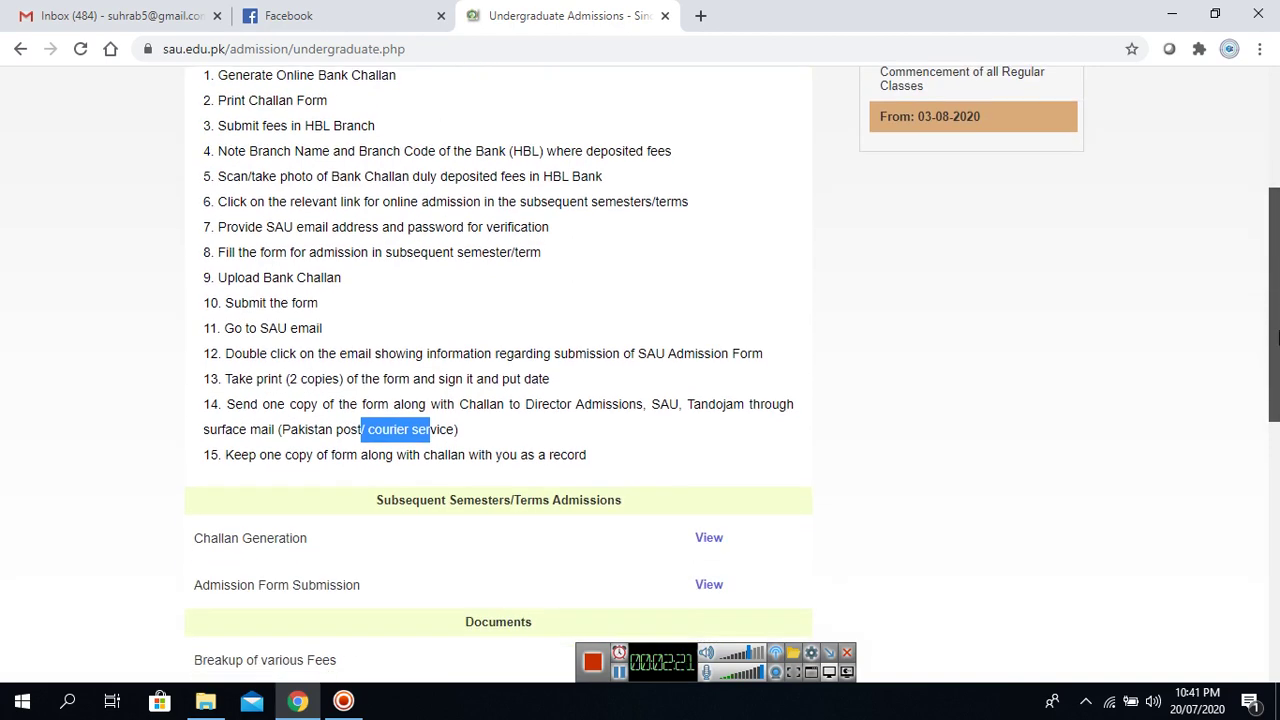
scroll(1277, 366, "down", 1)
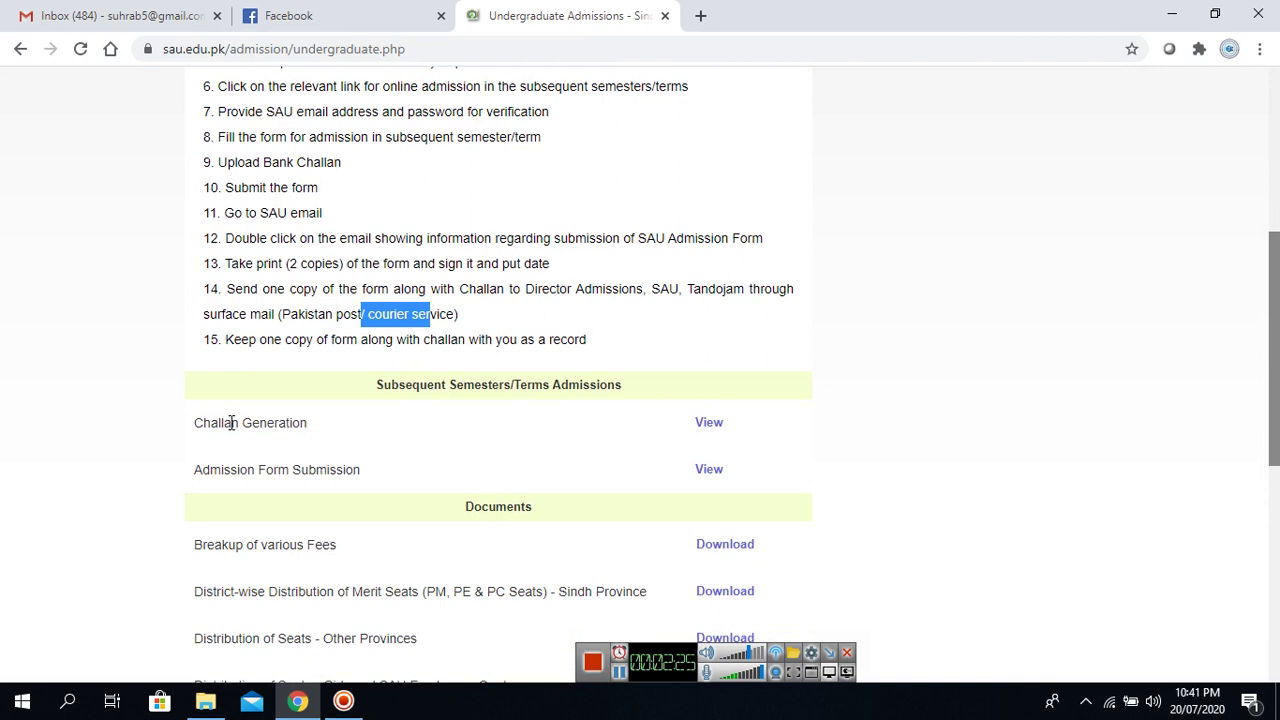
left_click(708, 424)
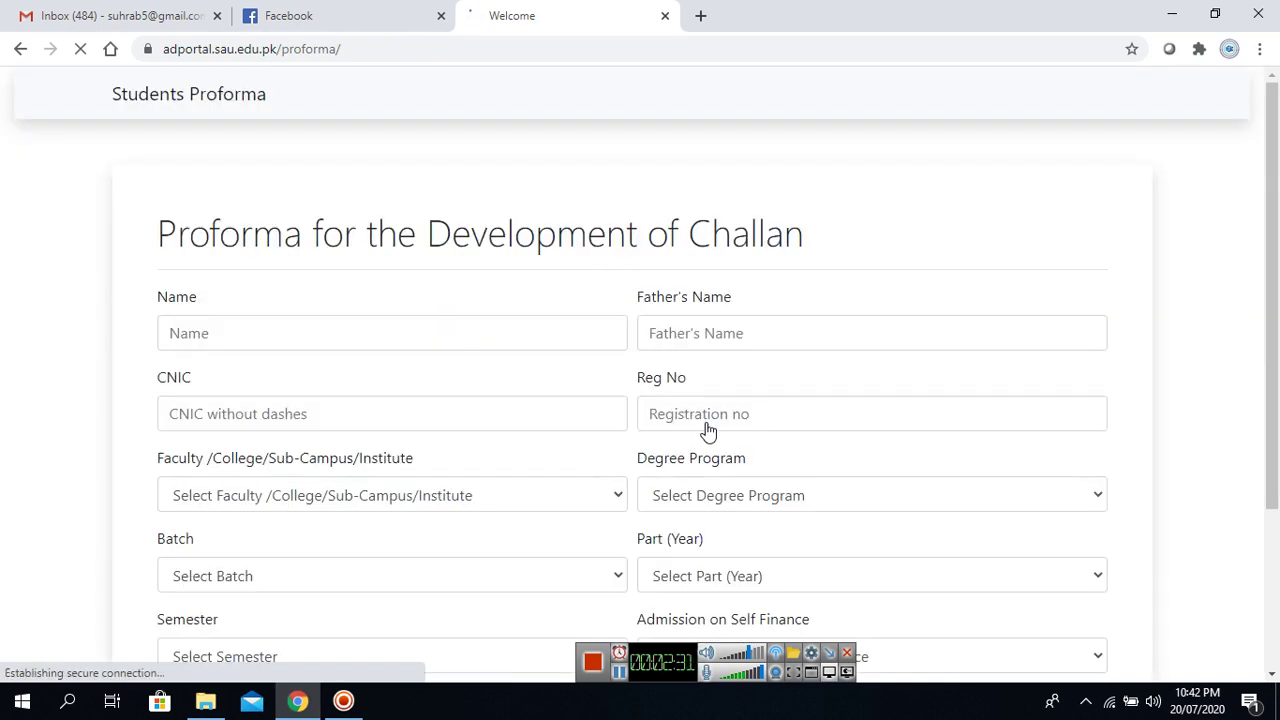
Enter the student's name and father's name in the proforma.
left_click(309, 330)
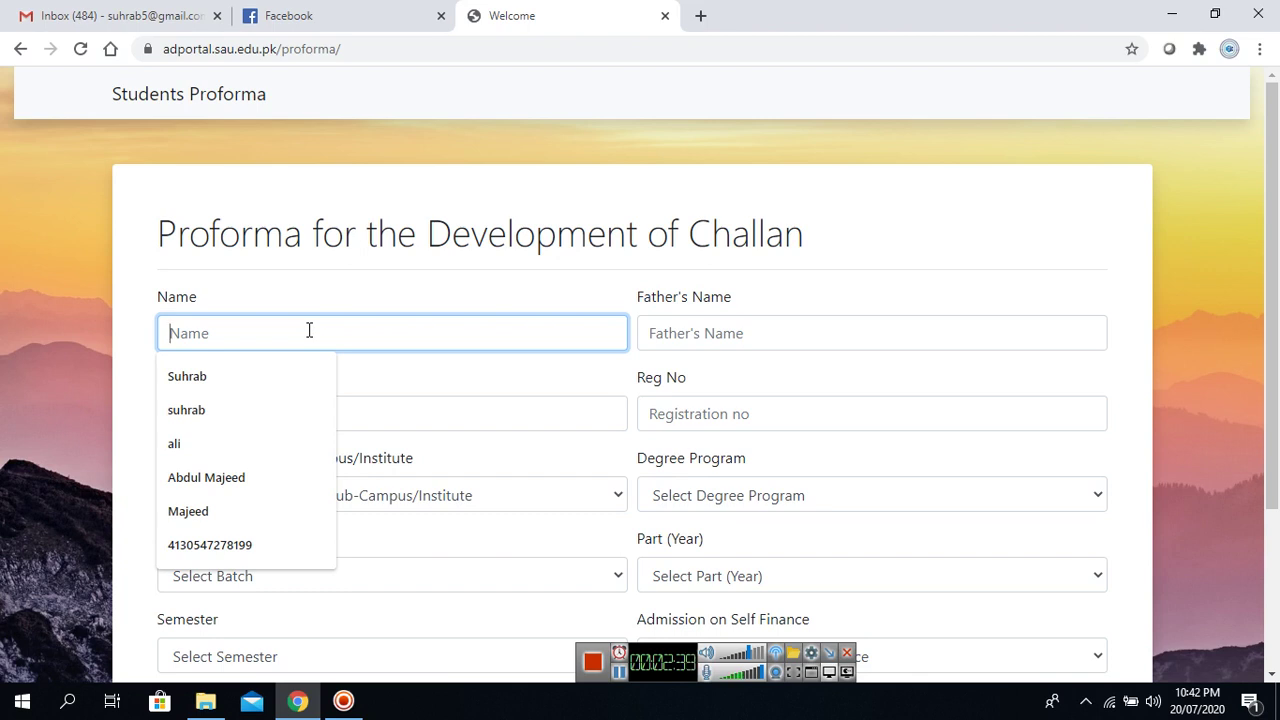
type("abc")
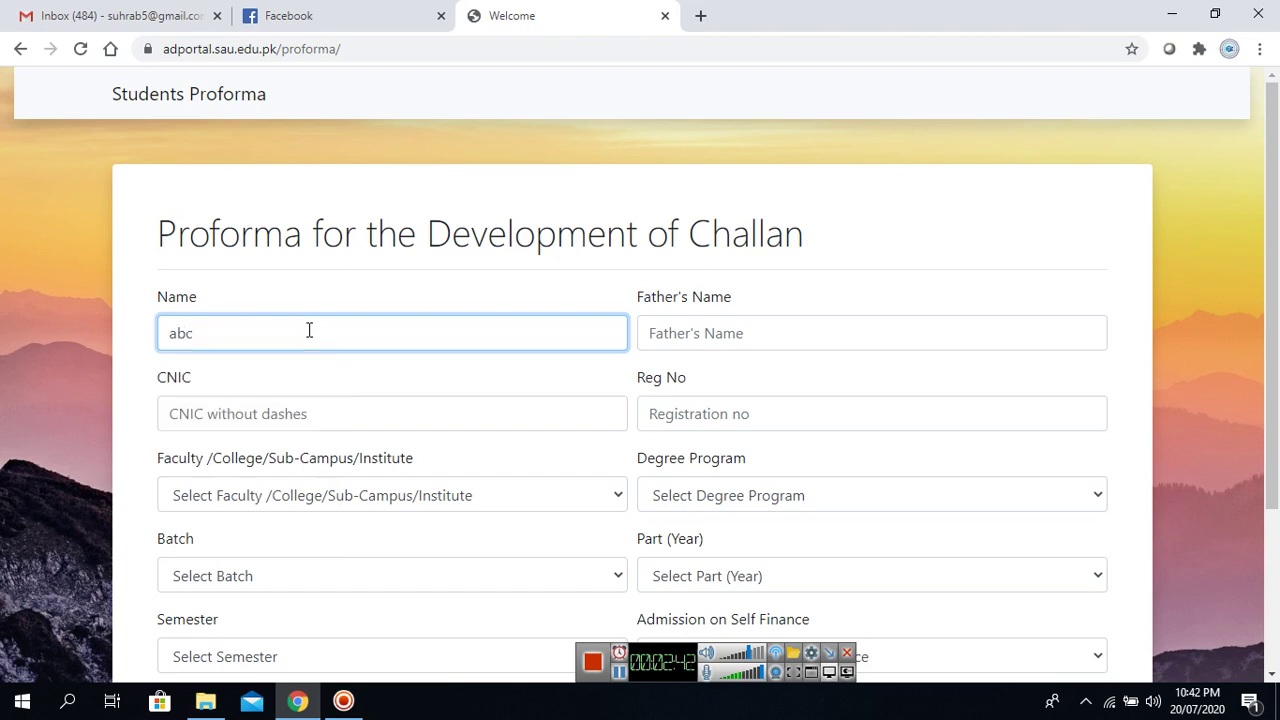
key("ctrl+a")
key("Tab")
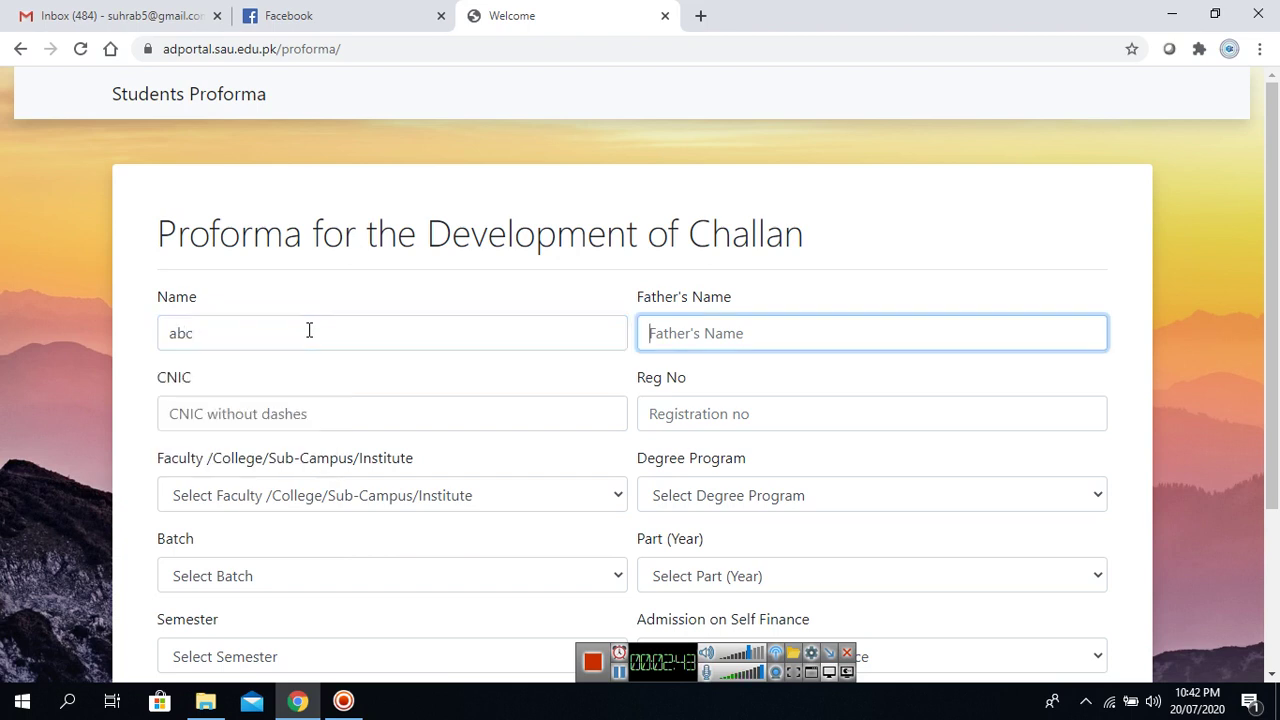
type("xyz")
key("Tab")
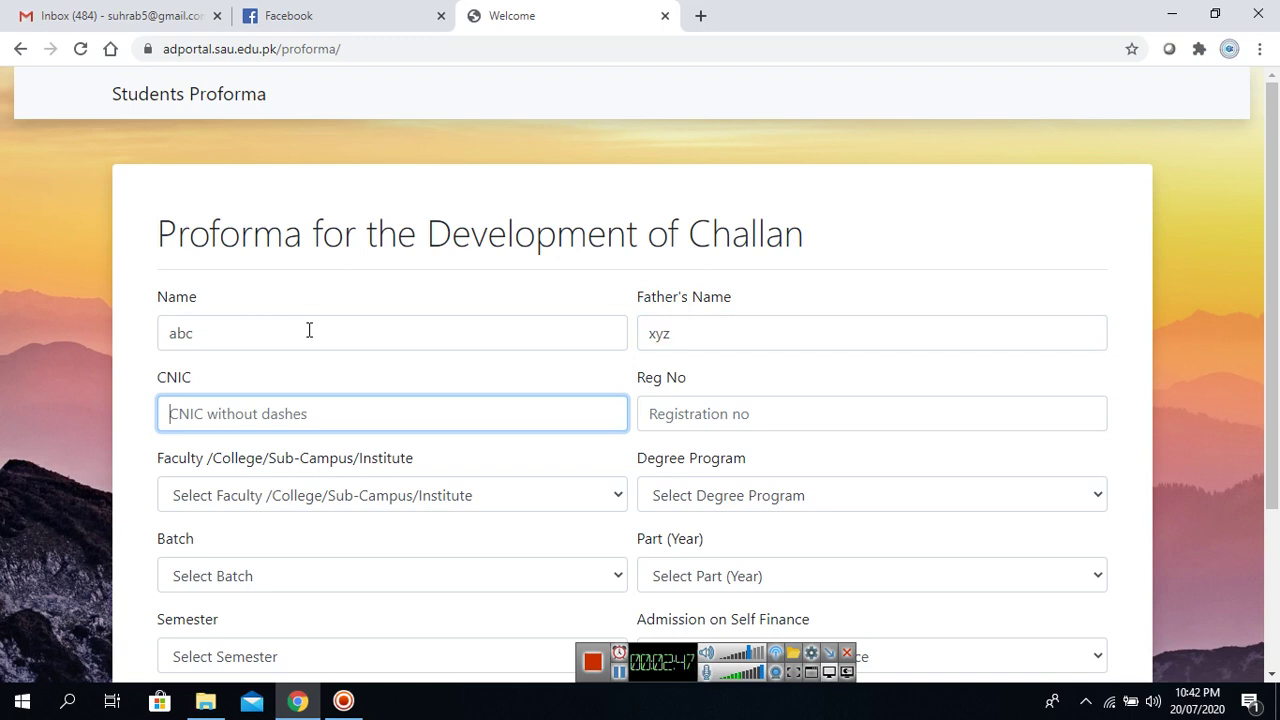
Enter the student's CNIC number and the suggested registration number.
left_click(618, 678)
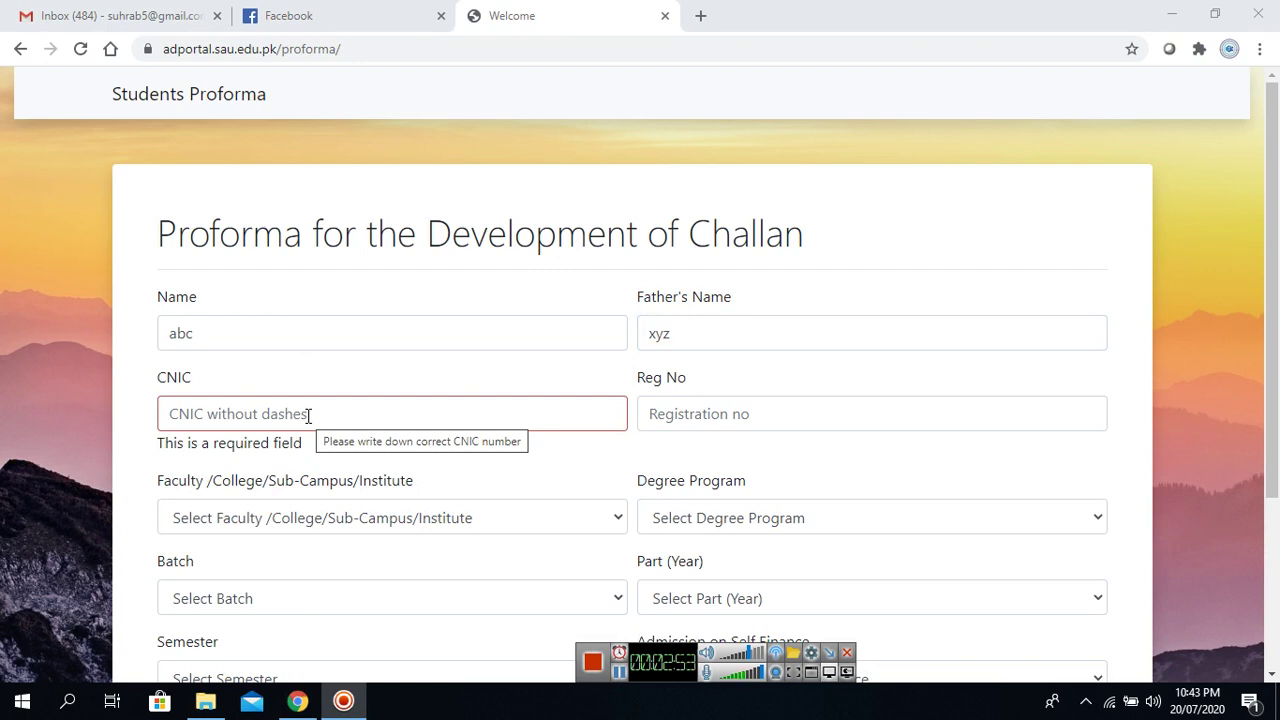
left_click(309, 414)
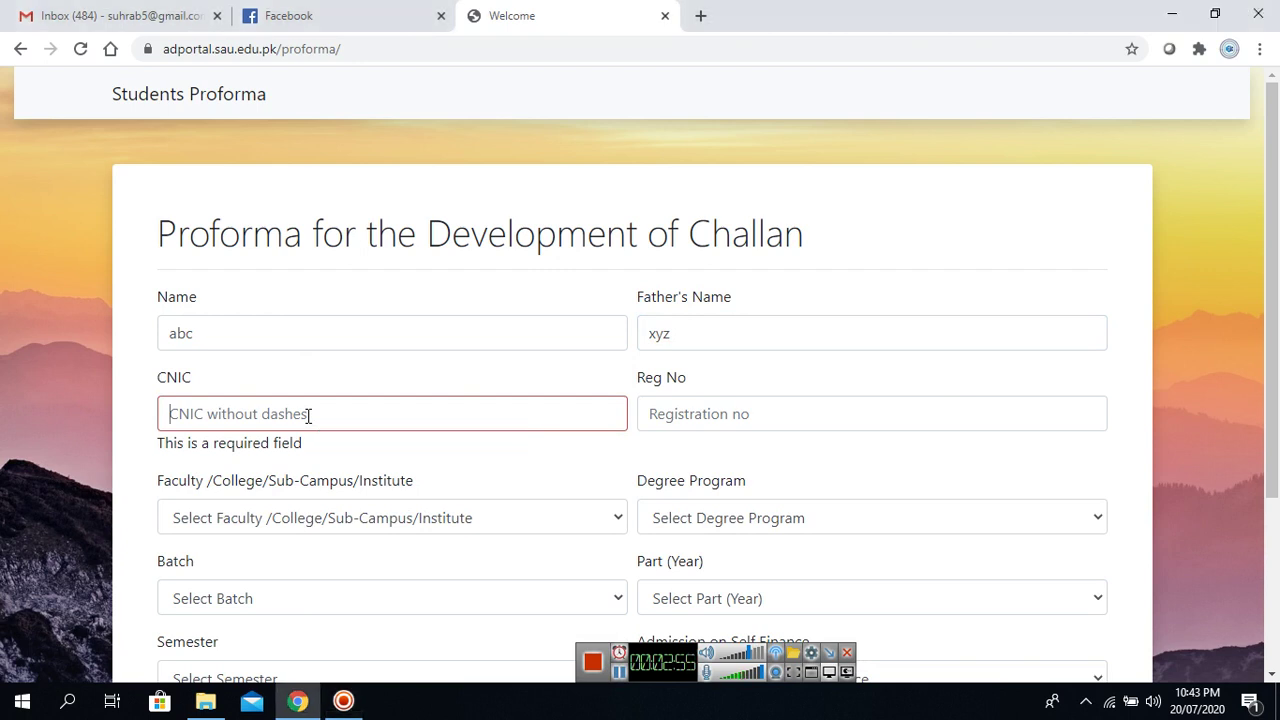
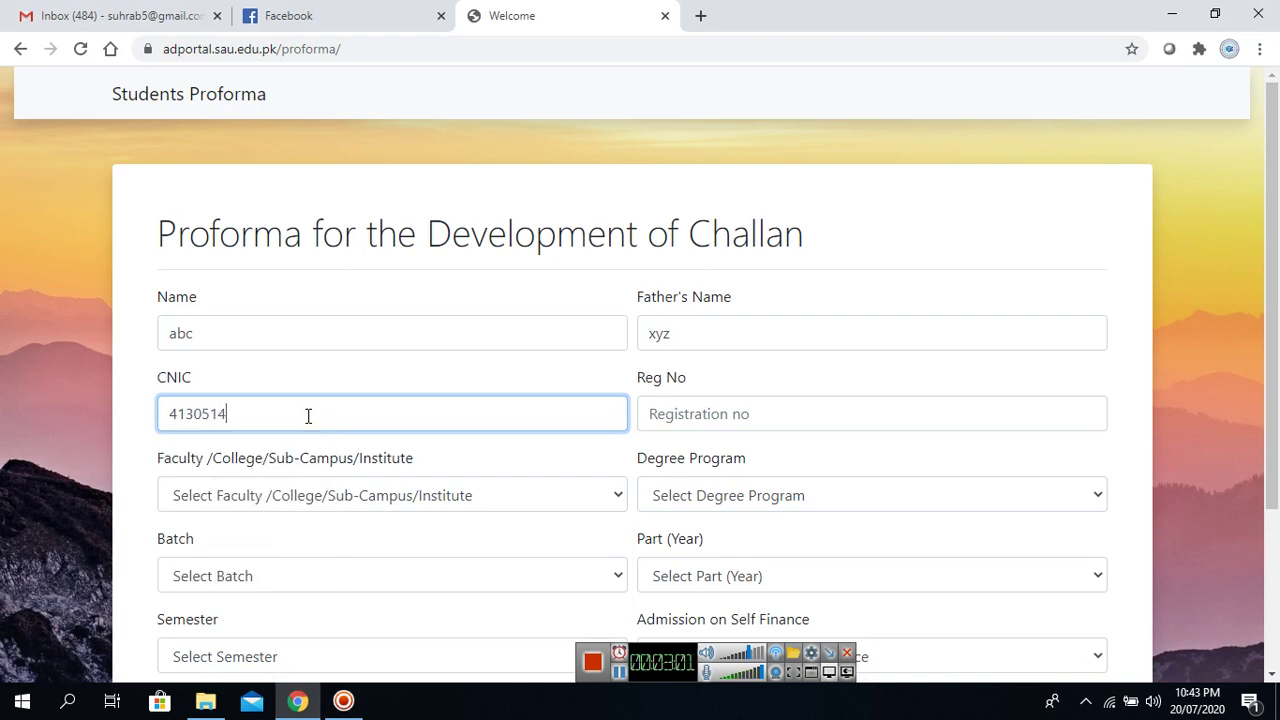
left_click(686, 428)
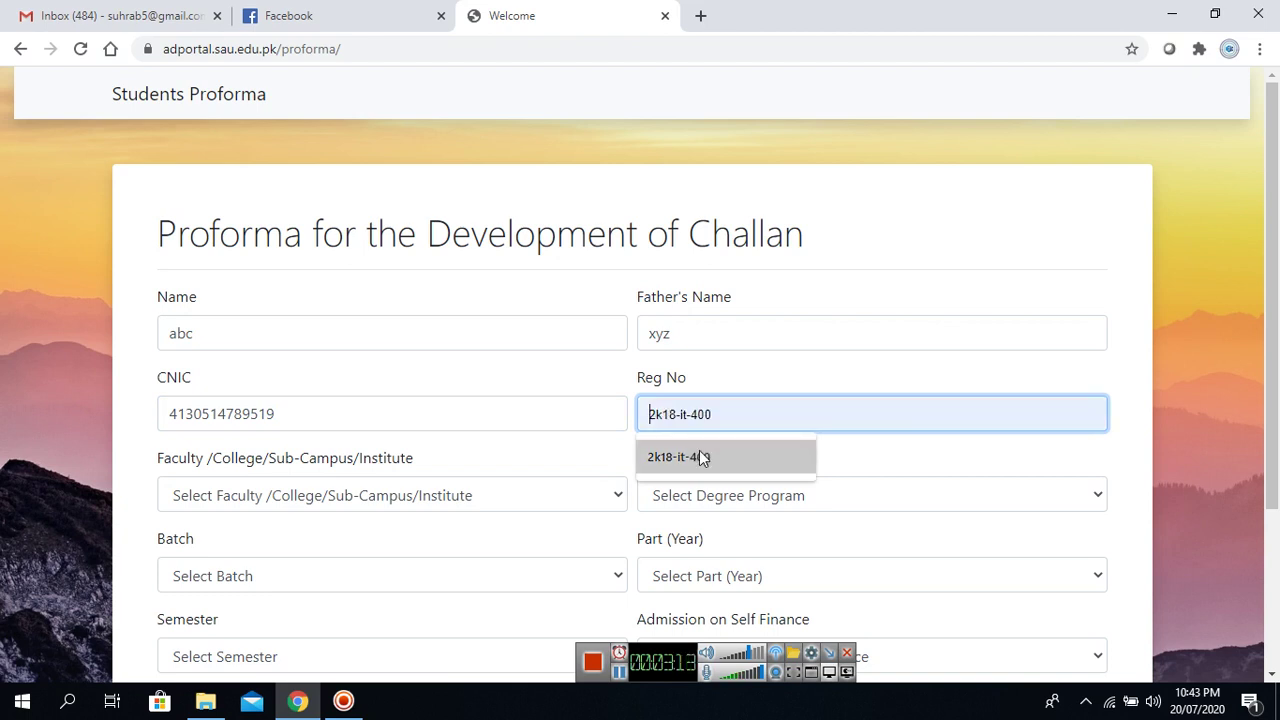
left_click(703, 457)
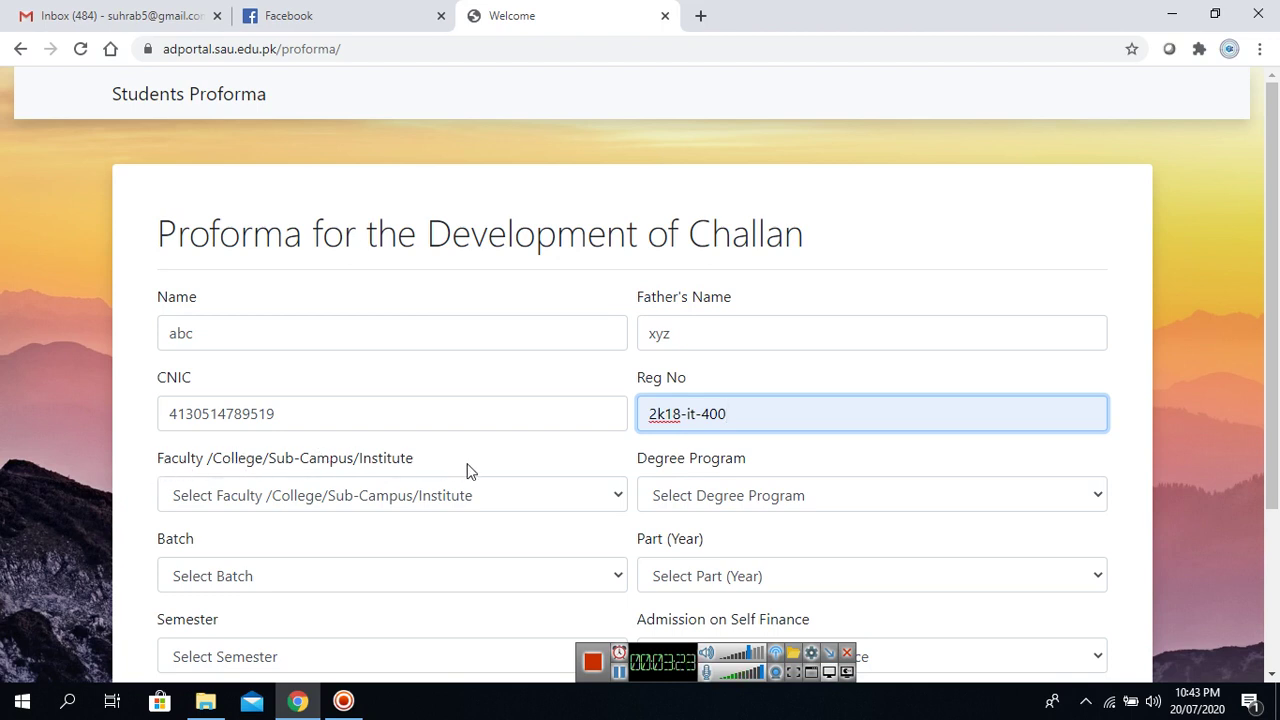
Select faculty ITC, degree program Undergraduate and batch 2K18.
left_click(620, 495)
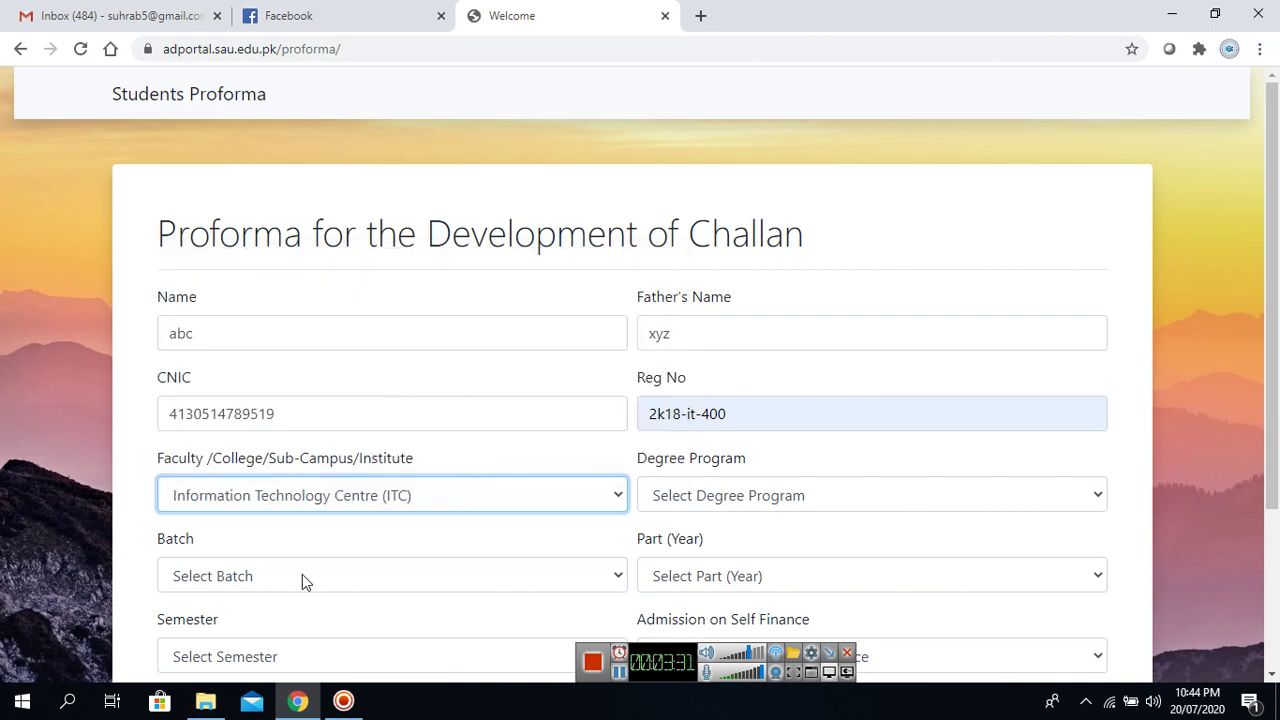
left_click(606, 501)
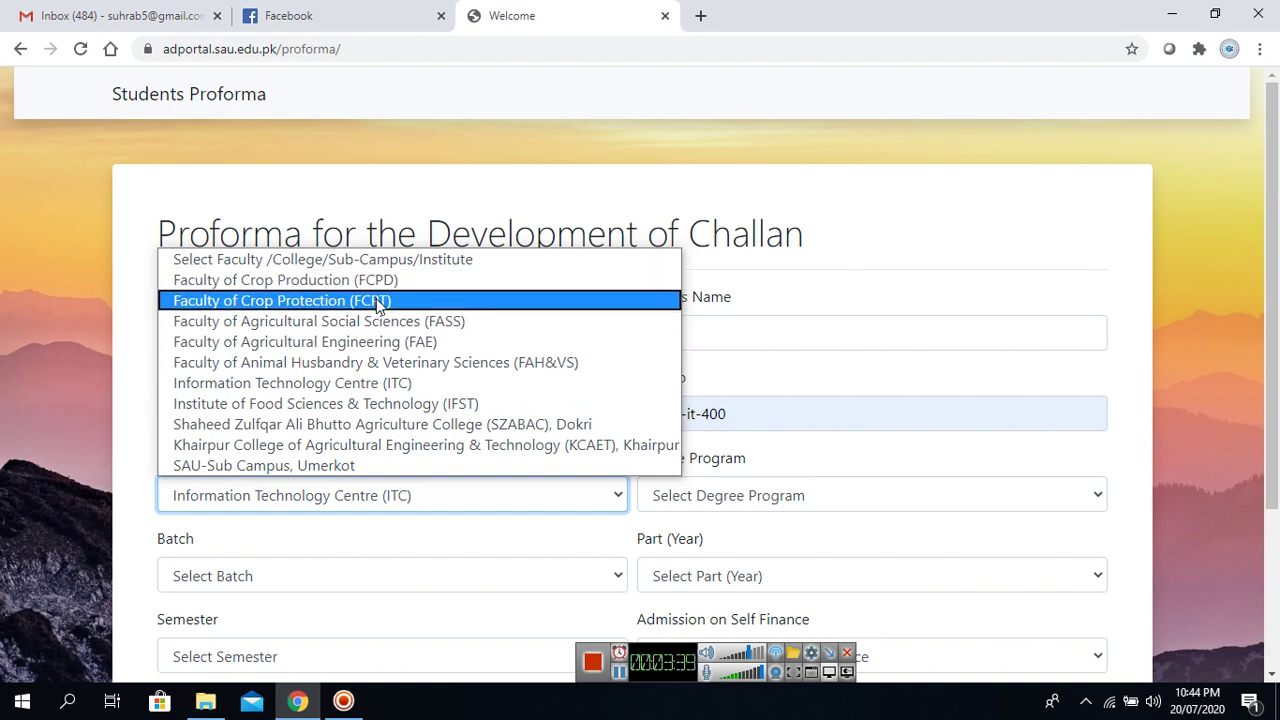
left_click(397, 382)
left_click(1017, 494)
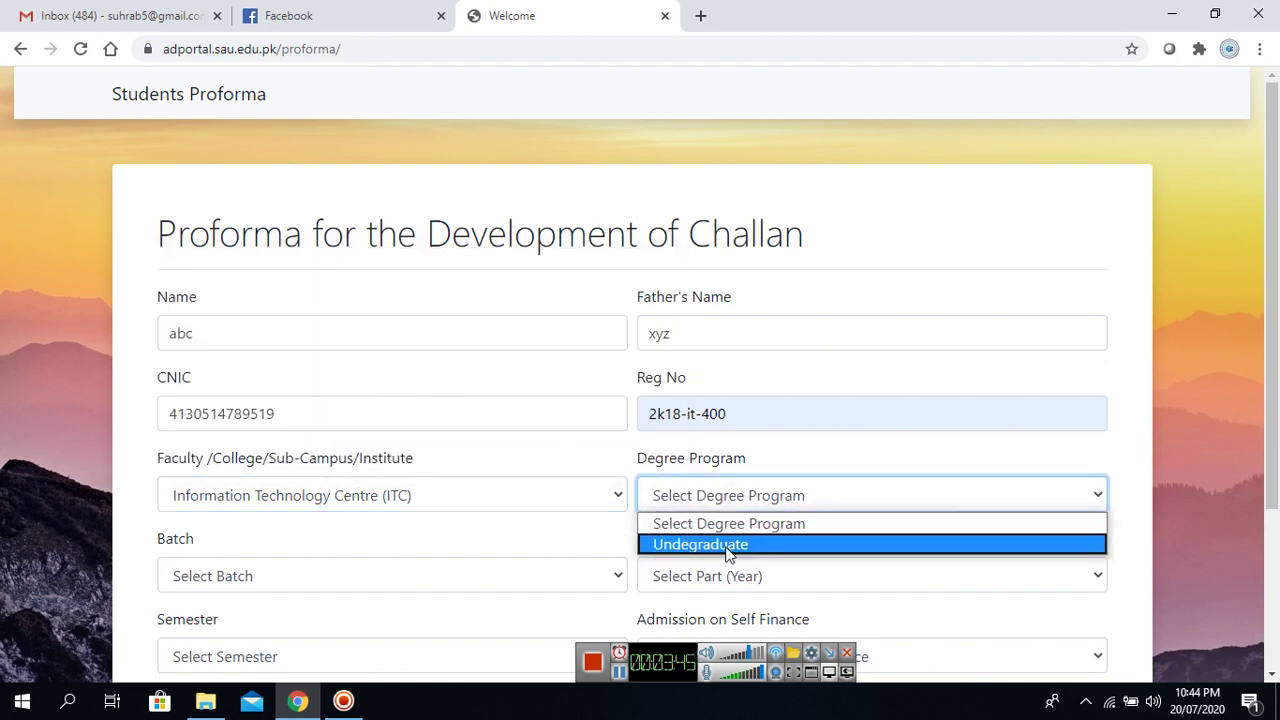
left_click(728, 545)
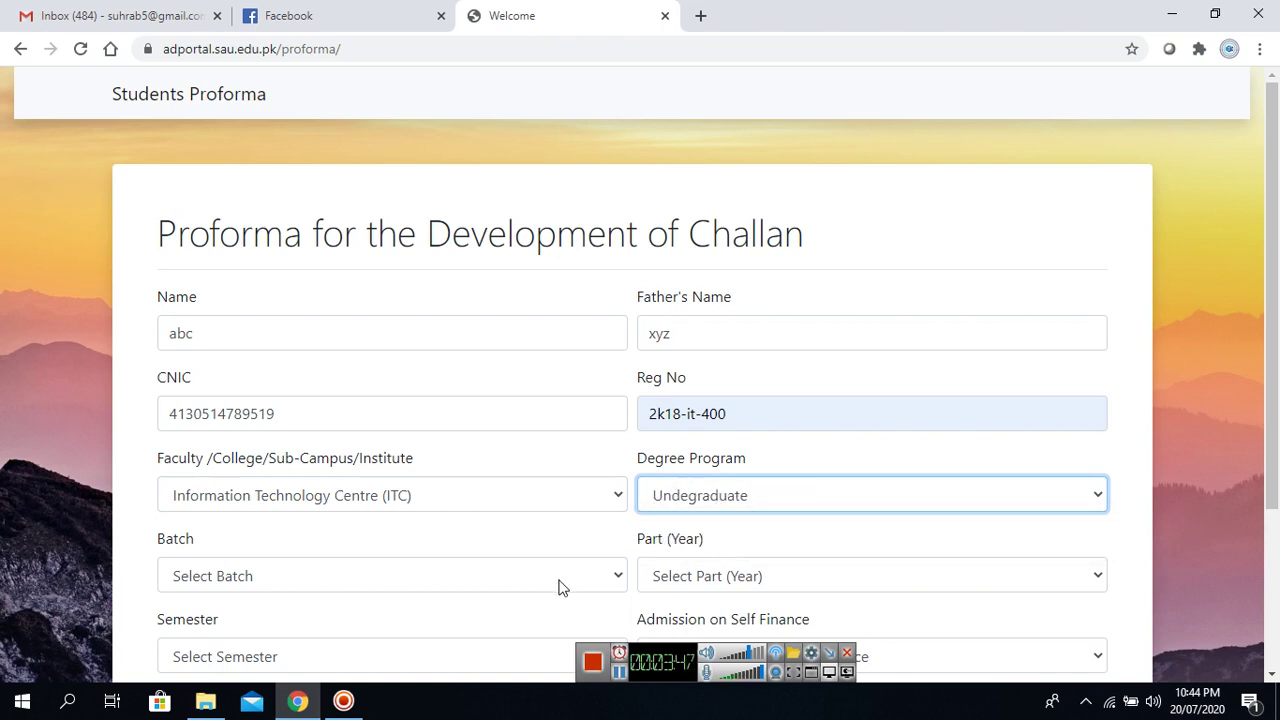
left_click(572, 575)
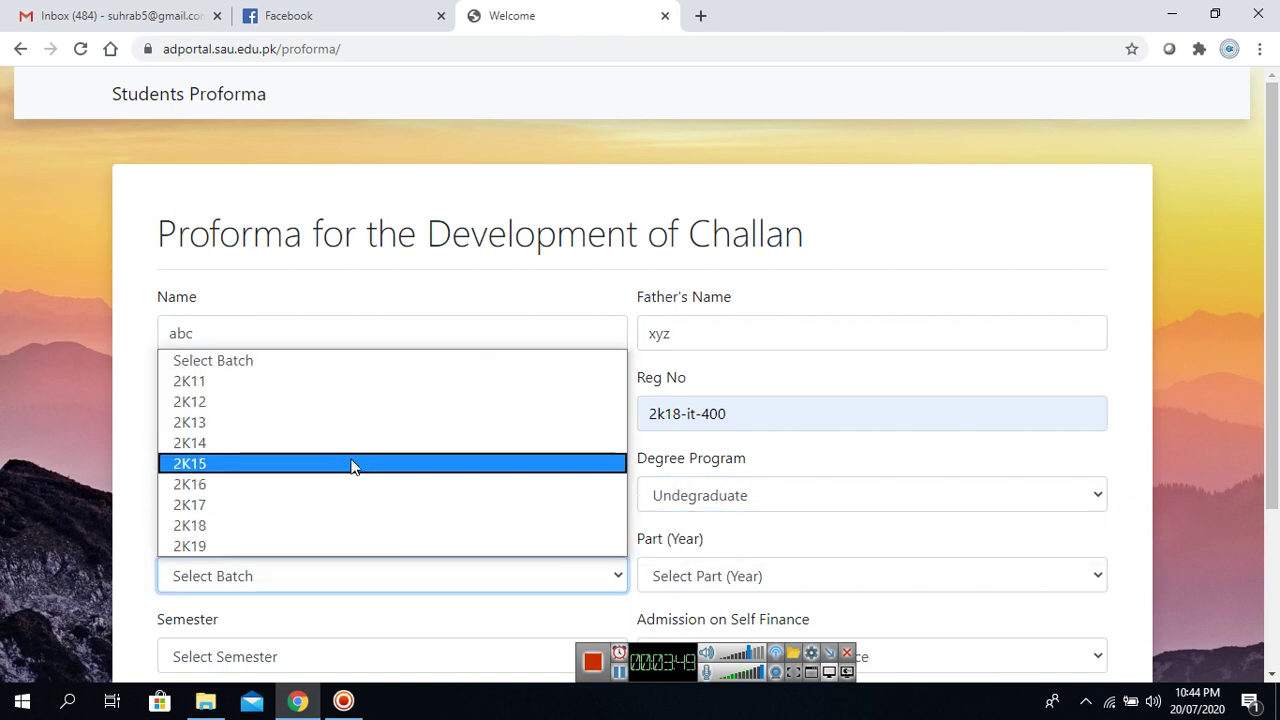
left_click(338, 526)
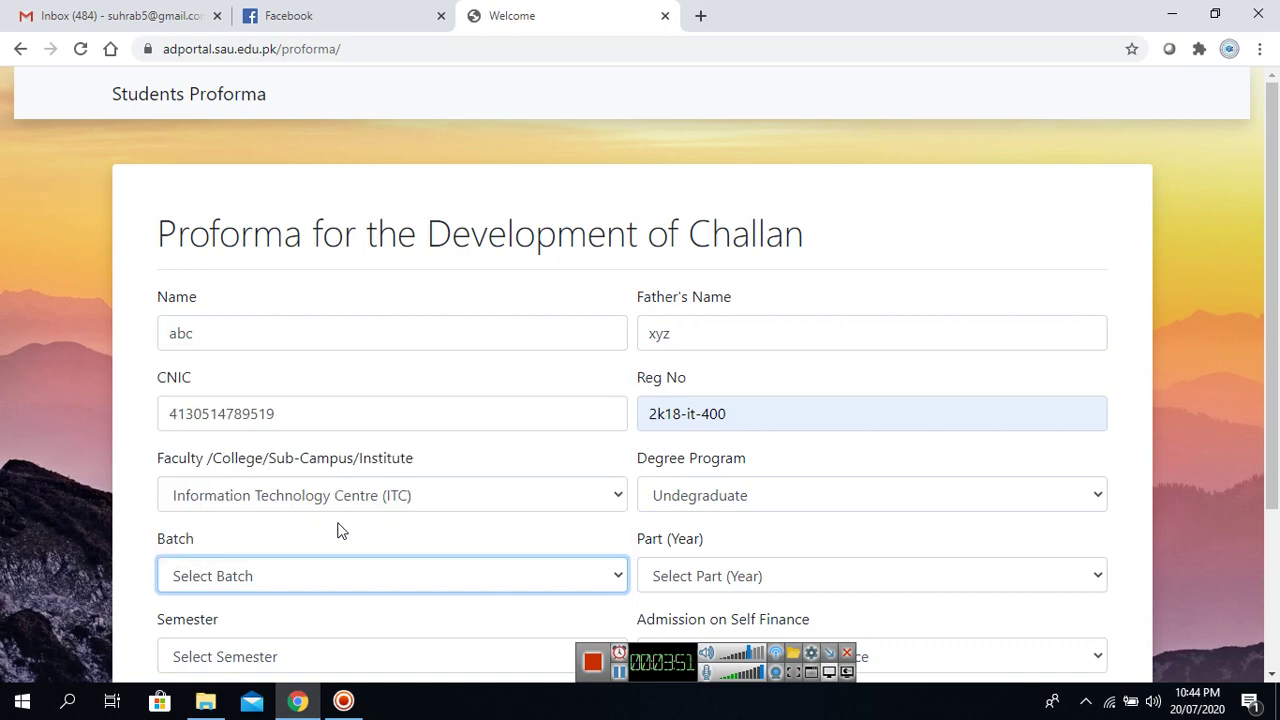
scroll(1274, 320, "down", 2)
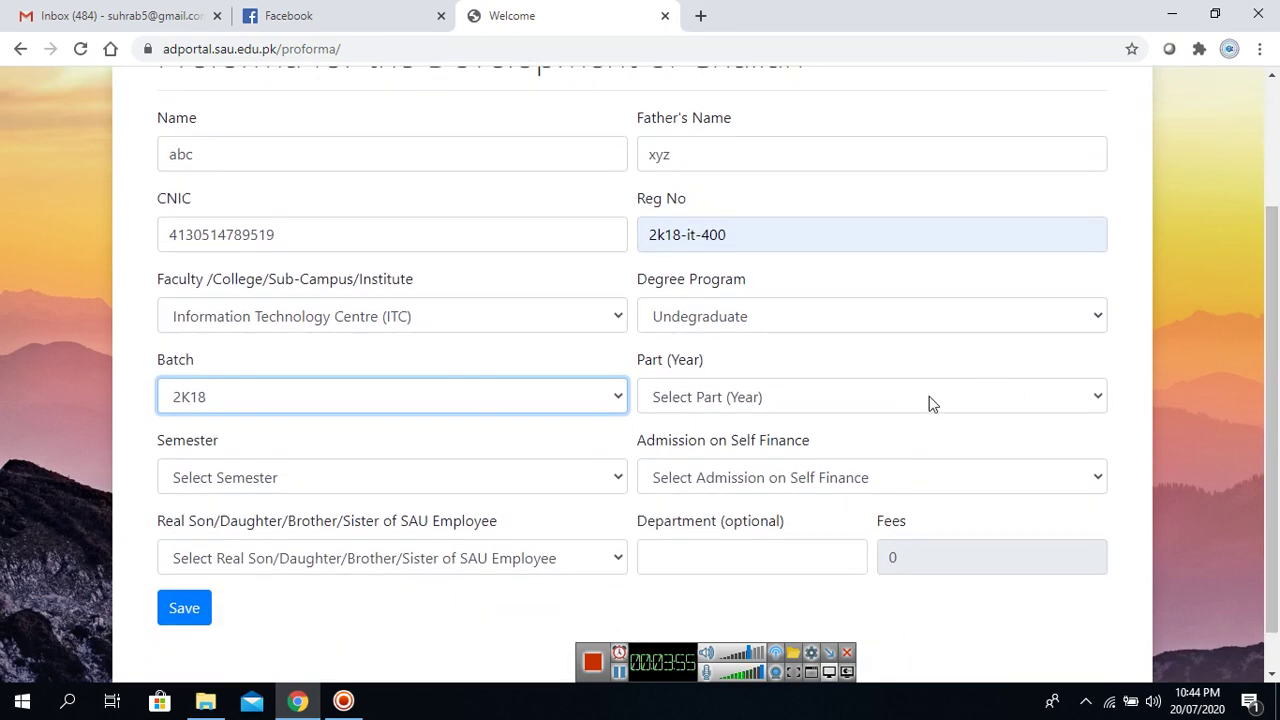
Choose Part II, Second semester, No for self finance and employee relative, then submit.
left_click(1088, 410)
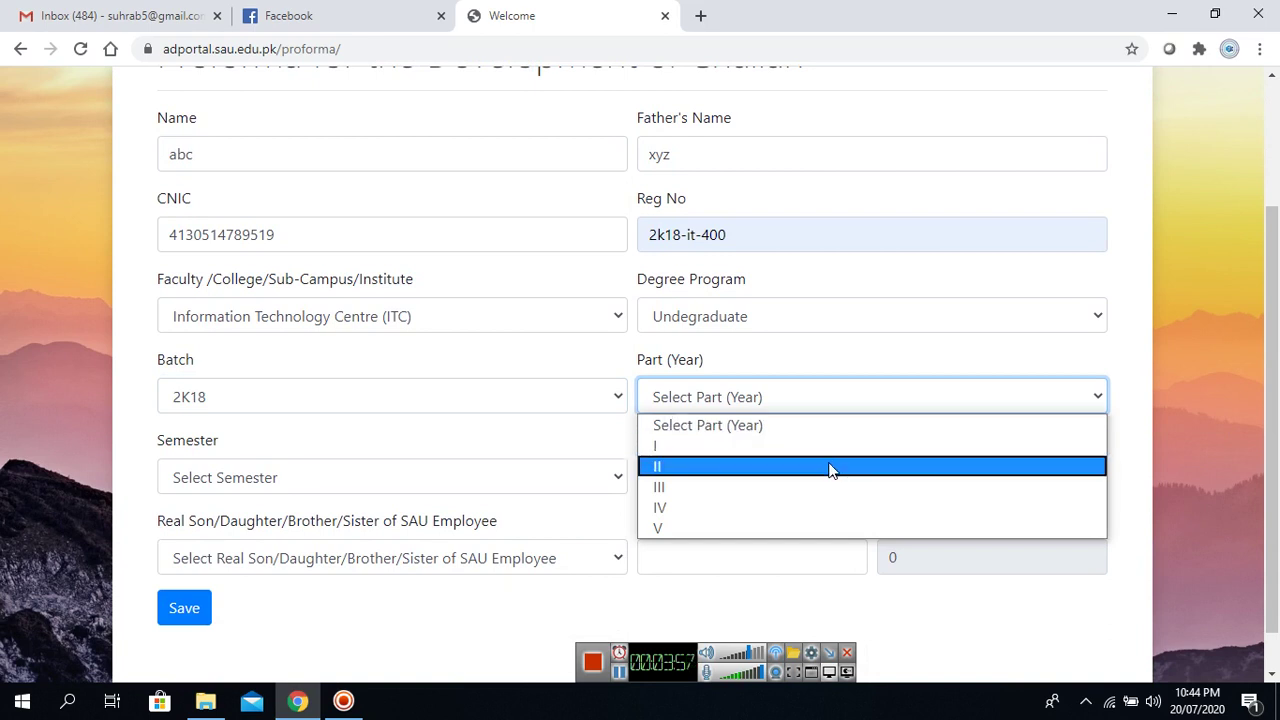
left_click(829, 467)
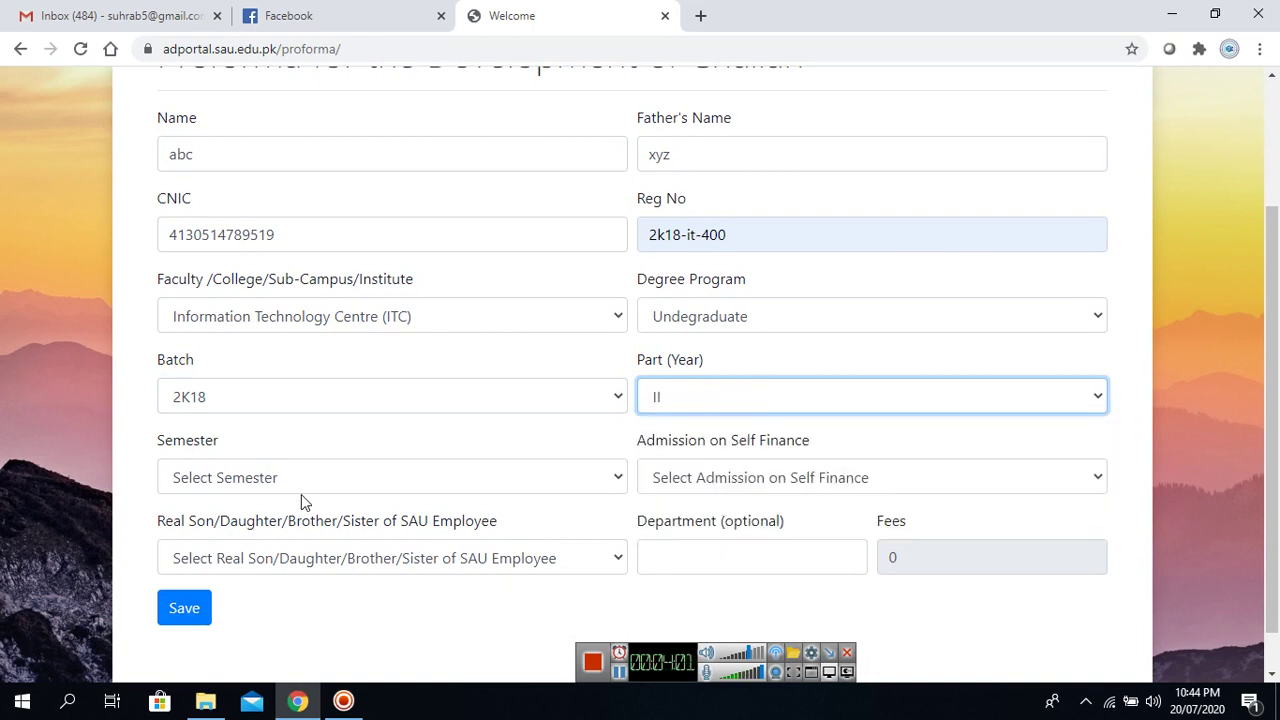
left_click(599, 480)
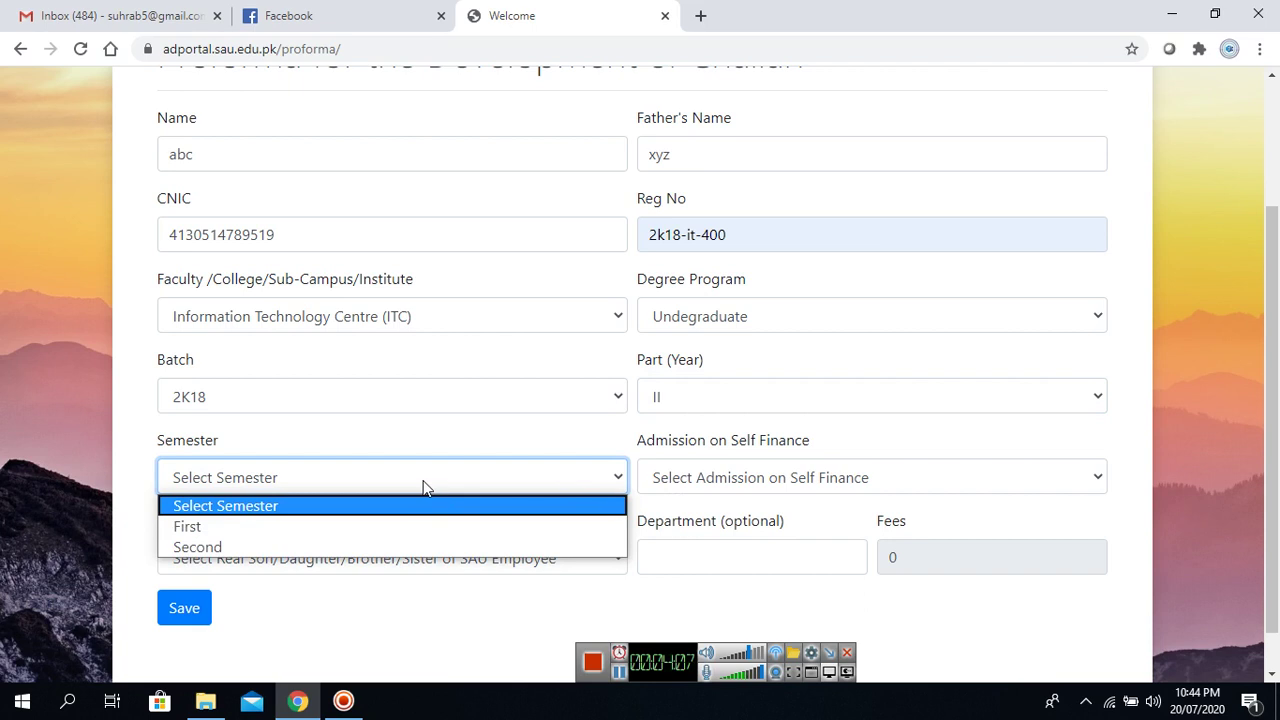
left_click(405, 548)
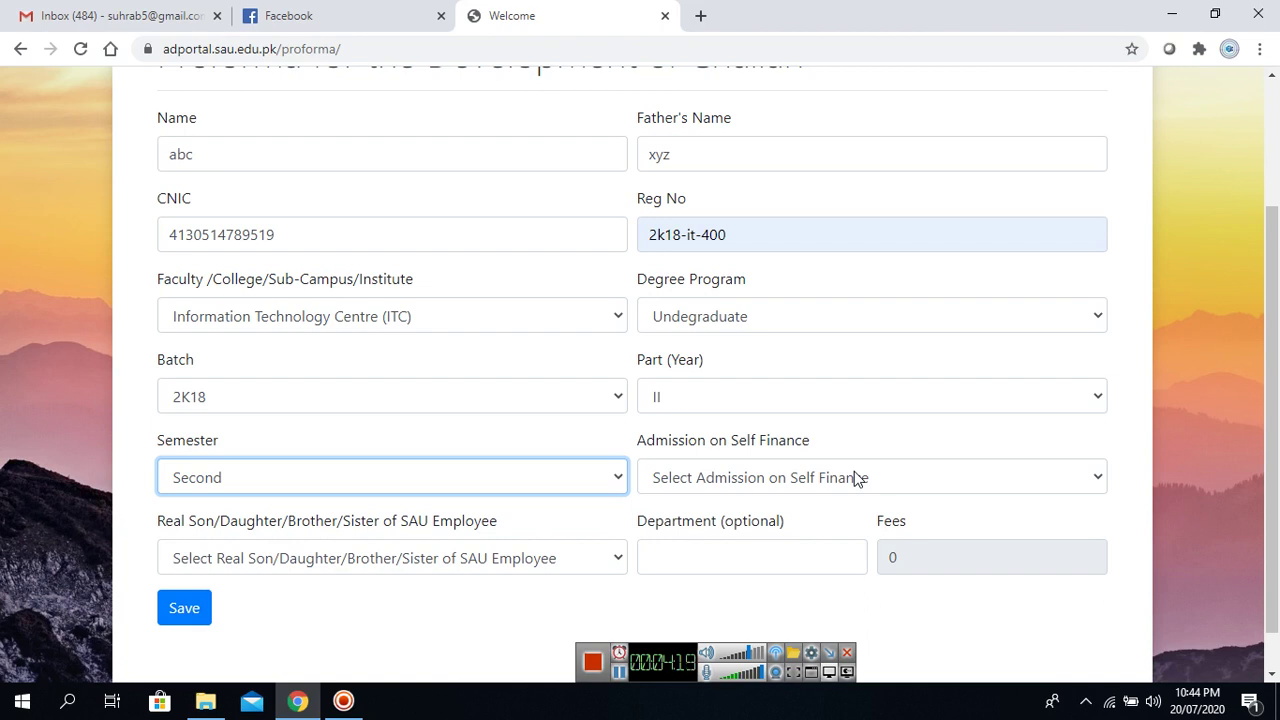
left_click(854, 477)
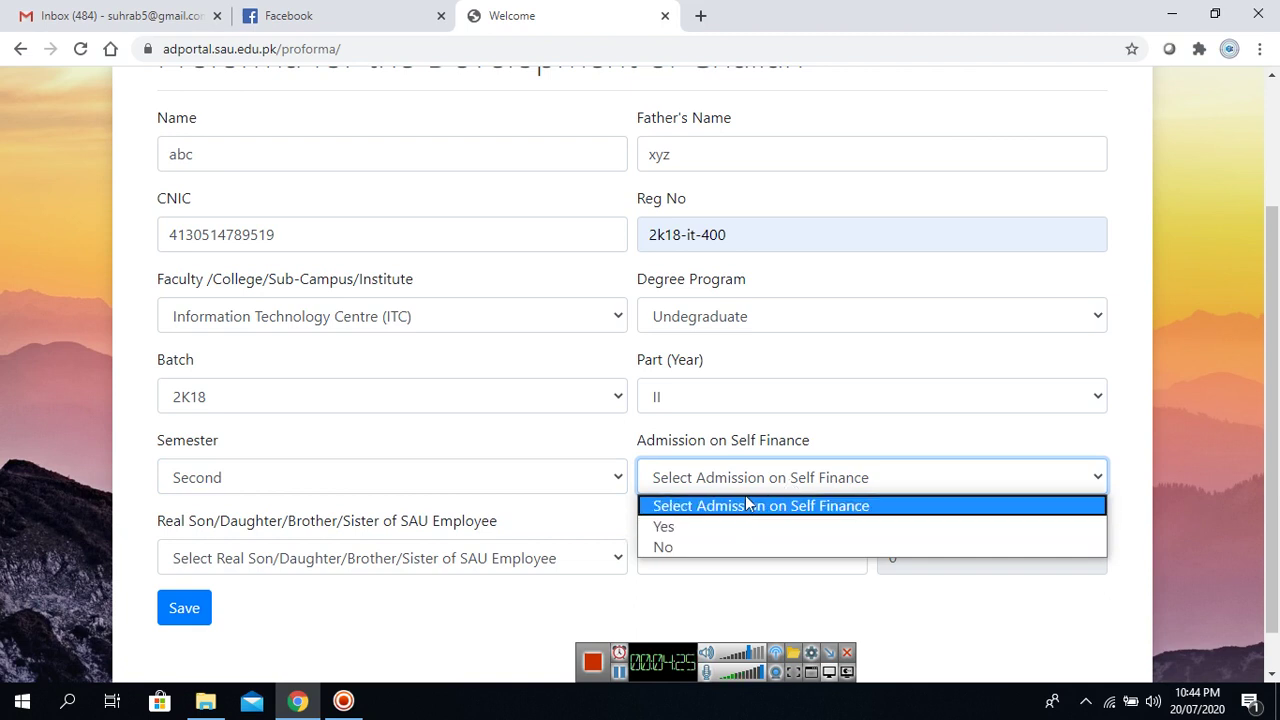
left_click(738, 548)
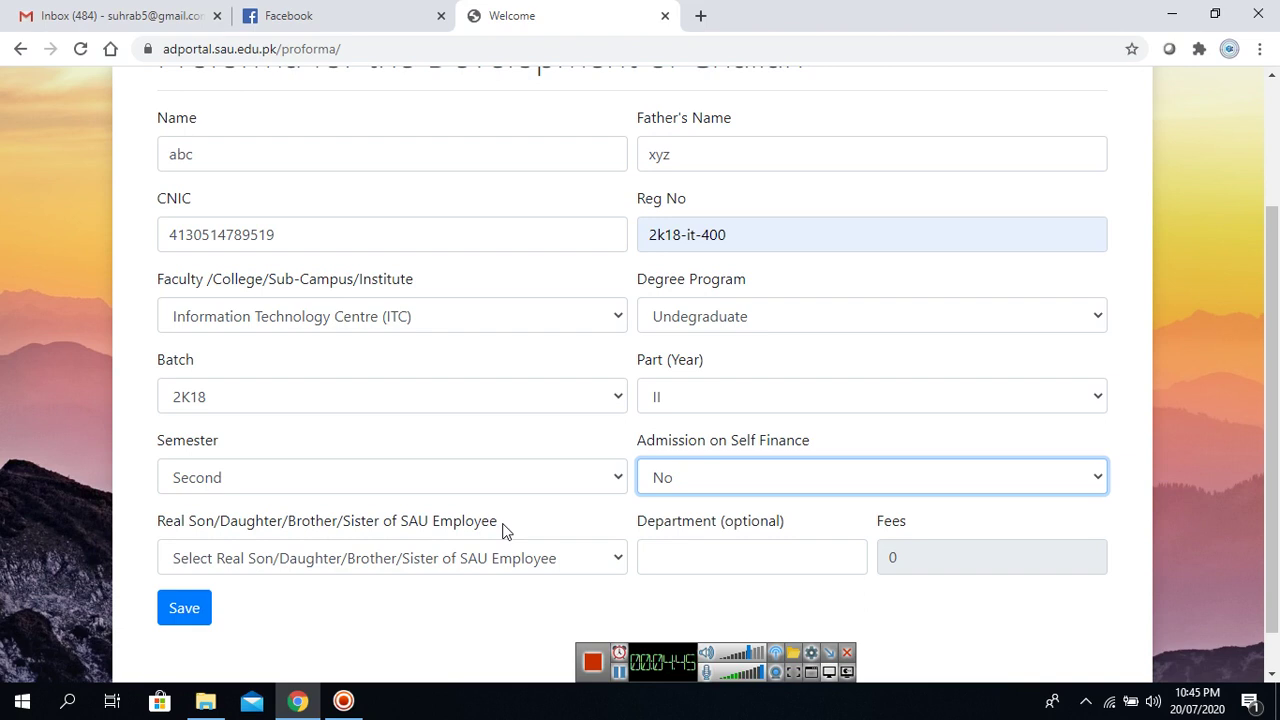
left_click(526, 558)
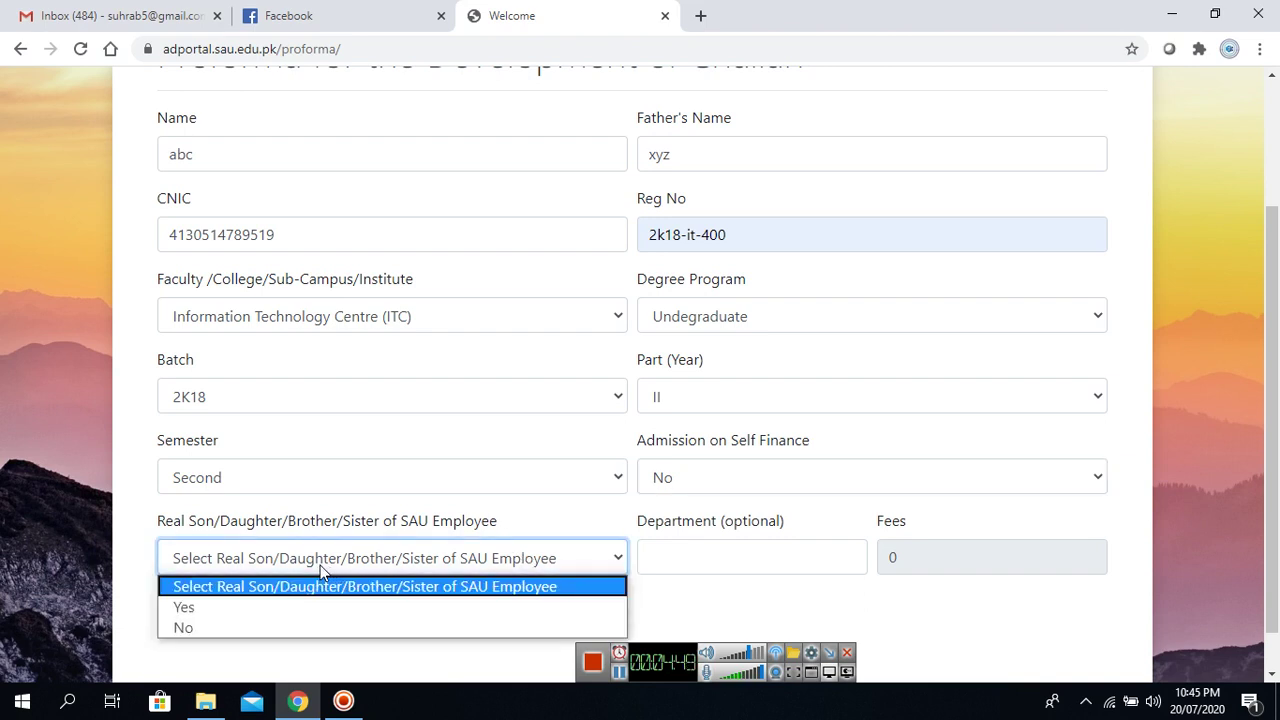
left_click(222, 630)
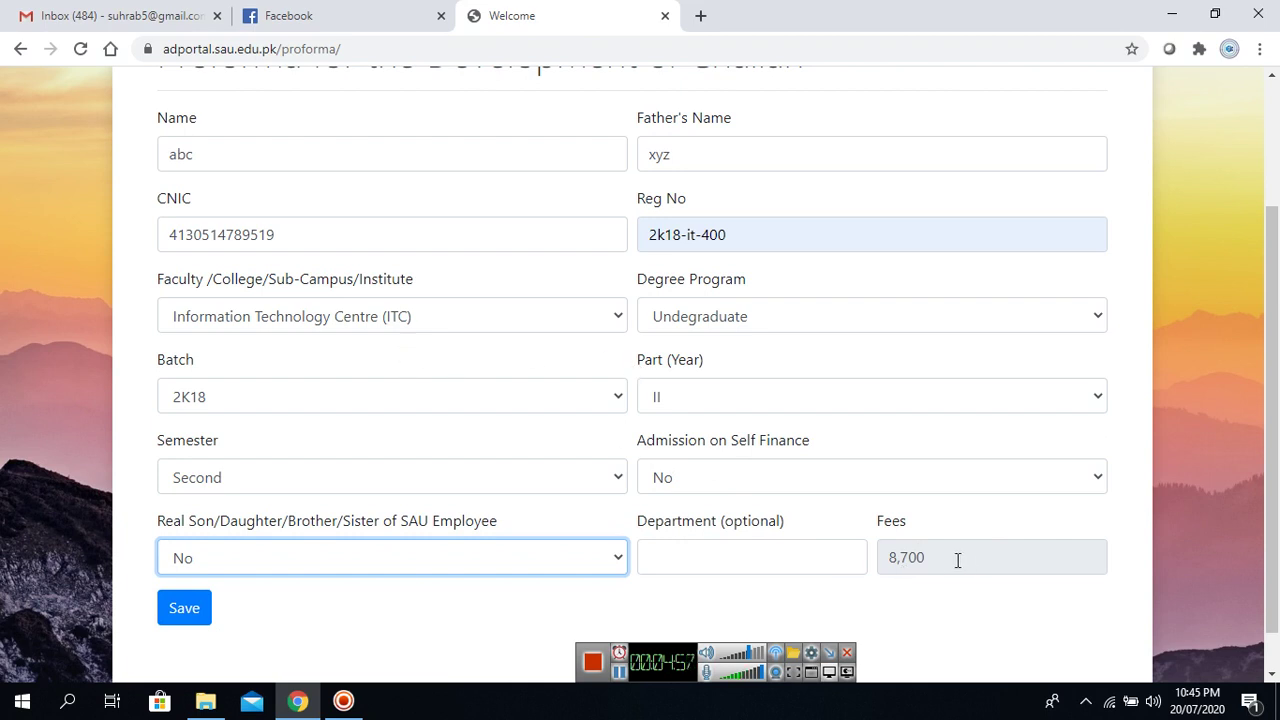
left_click(200, 620)
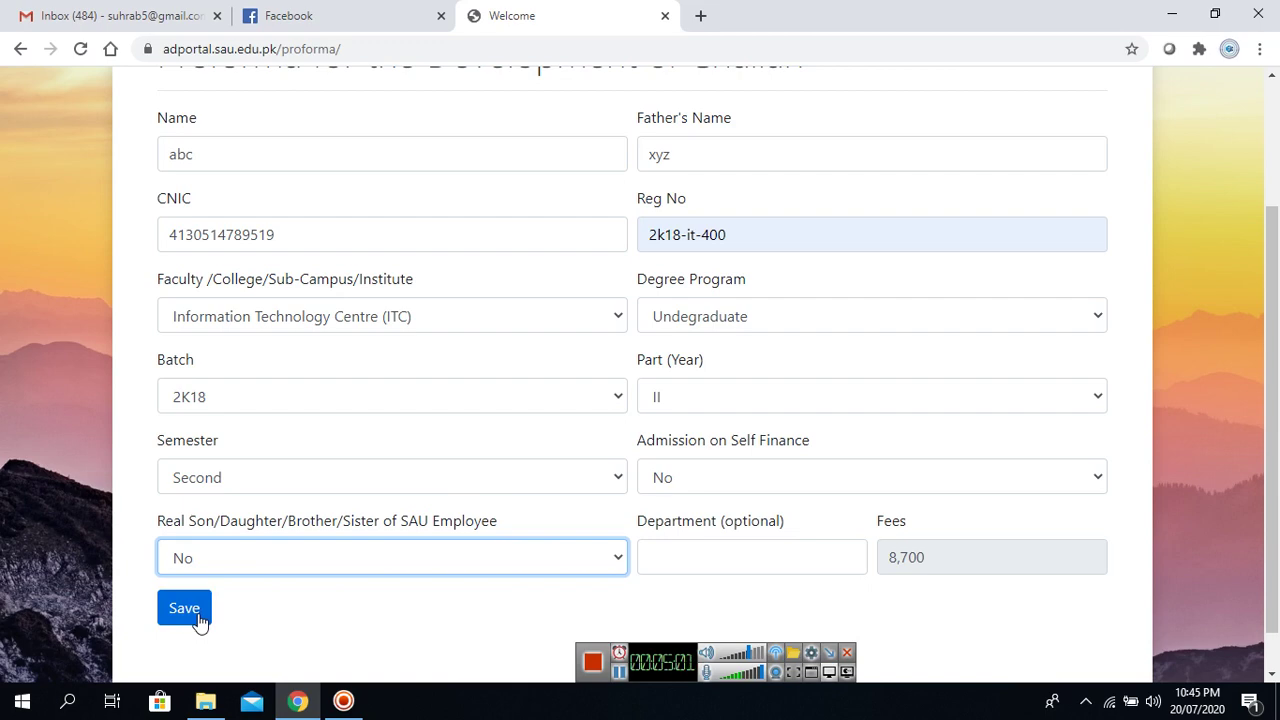
left_click(200, 620)
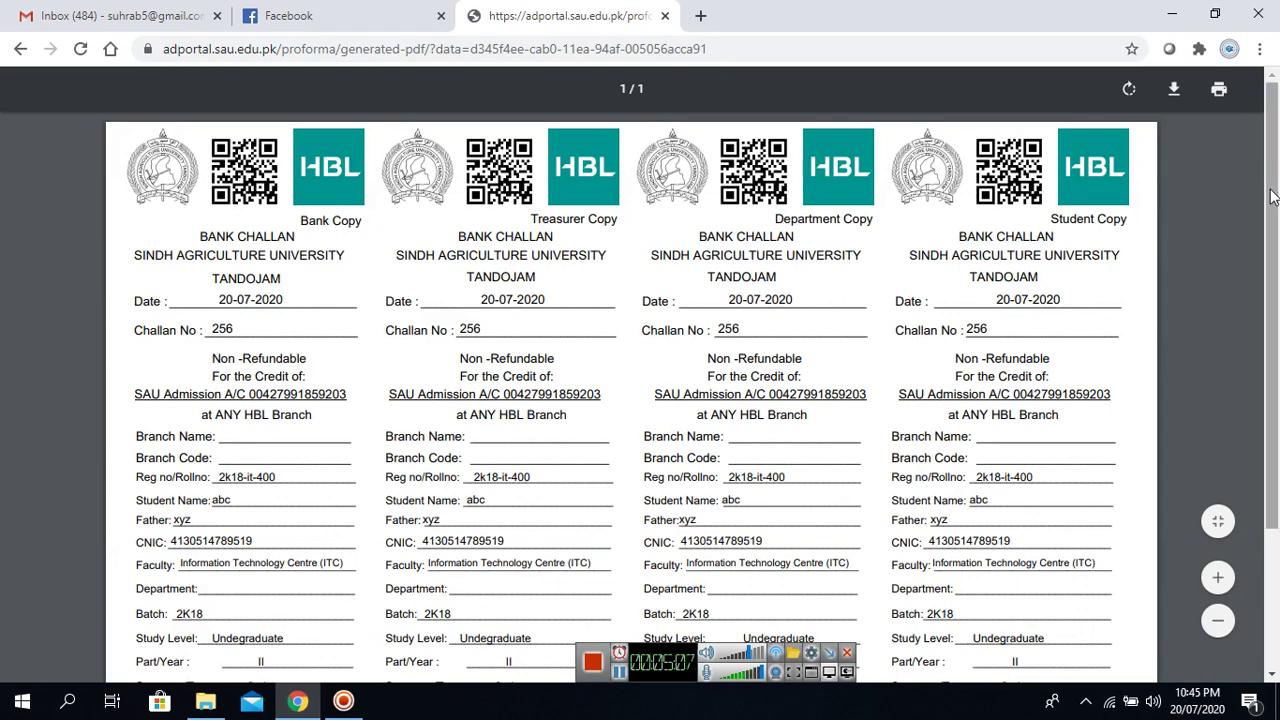
Scroll through the four-copy Rs.8700 challan PDF and download it.
left_click_drag(1272, 197, 1277, 393)
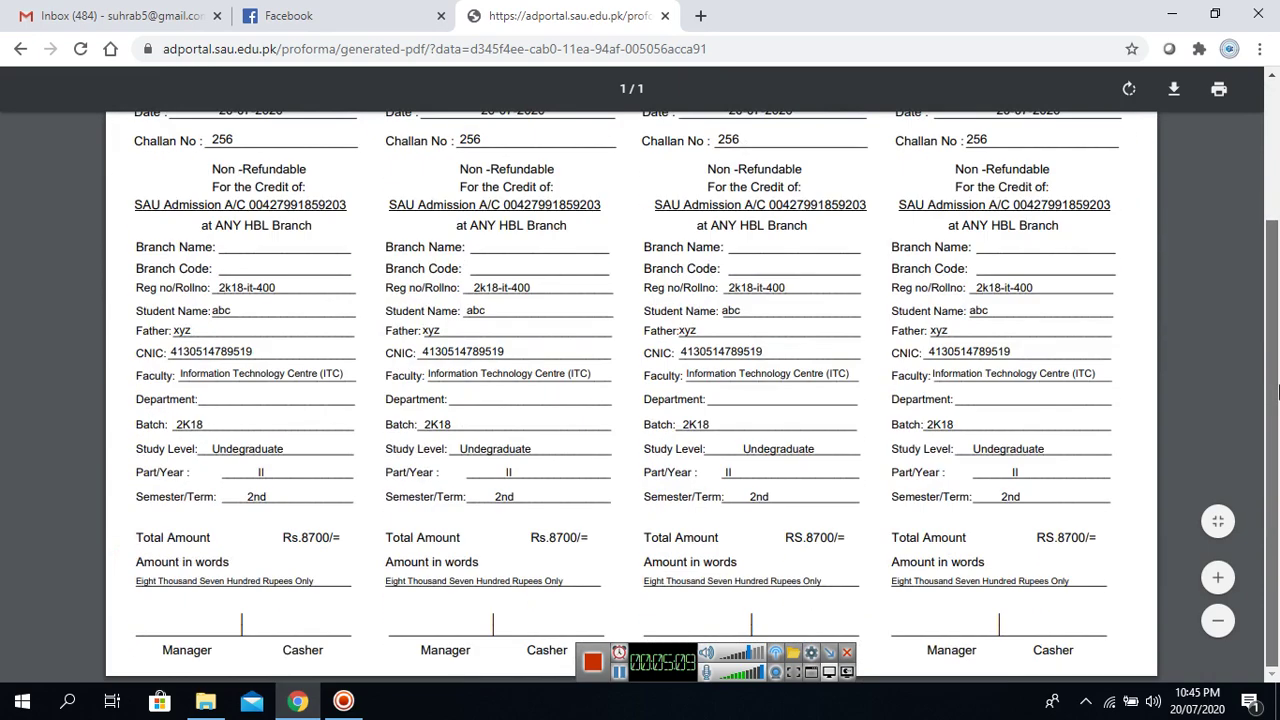
scroll(1277, 393, "up", 1)
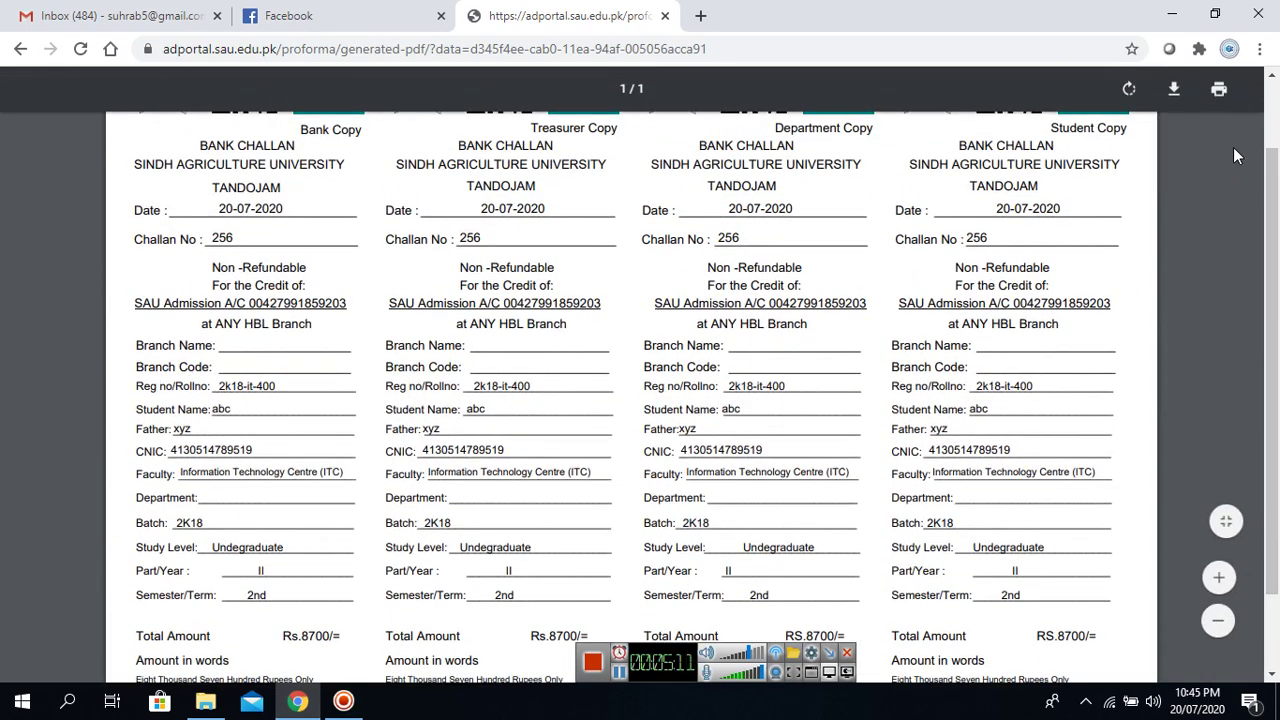
left_click(1175, 92)
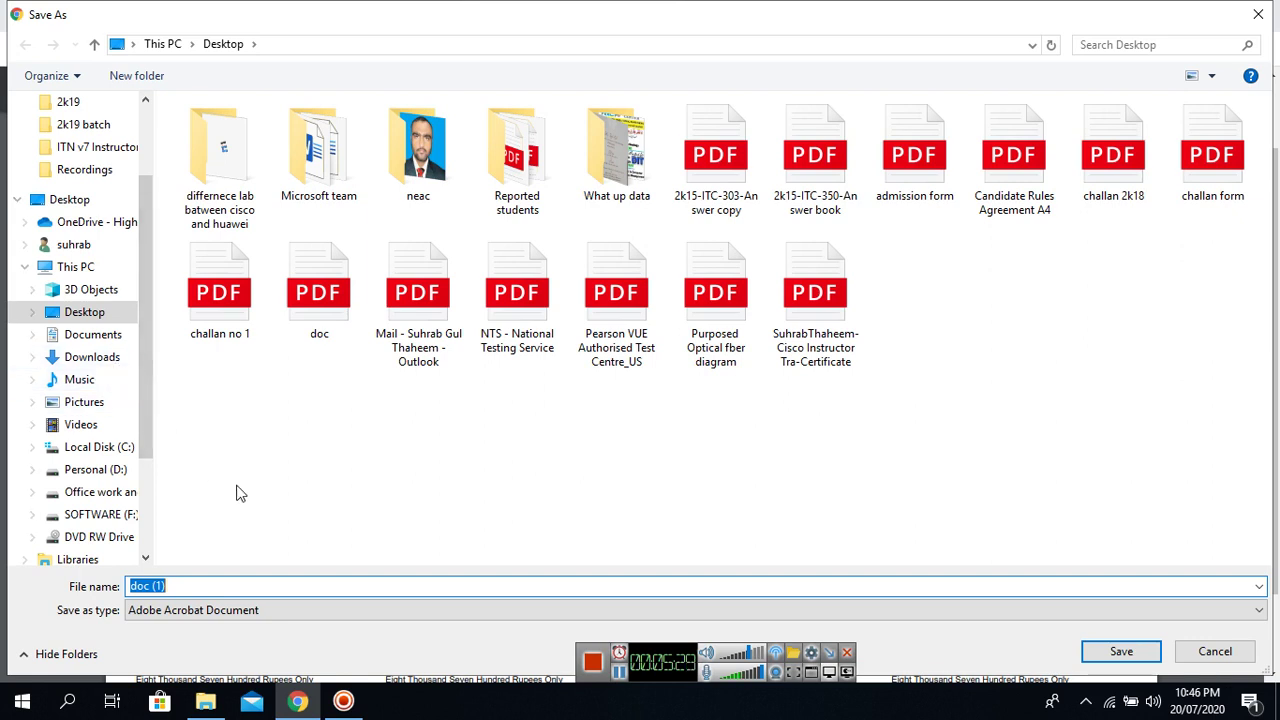
Name the download challan 2k18.pdf and confirm replacing the existing Desktop file.
left_click(197, 587)
key("BackSpace")
key("BackSpace")
key("BackSpace")
key("BackSpace")
key("BackSpace")
key("BackSpace")
key("BackSpace")
type("chall")
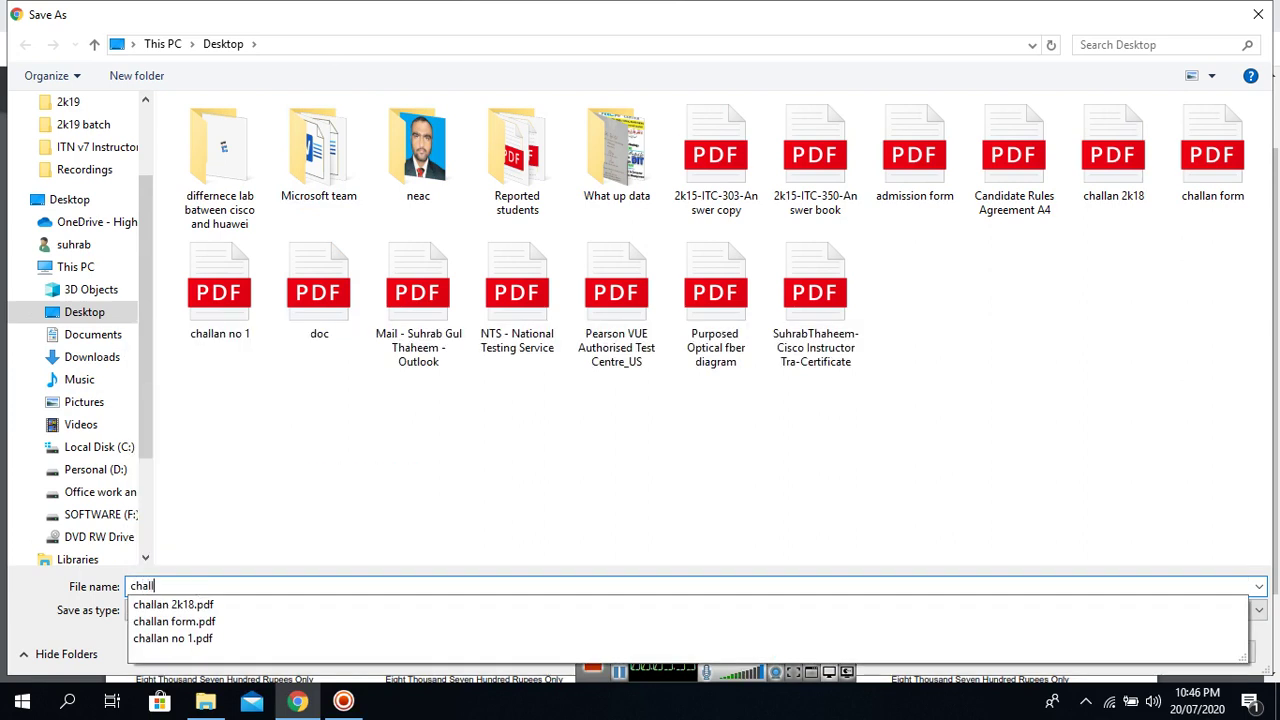
type("an")
key("Down")
key("Return")
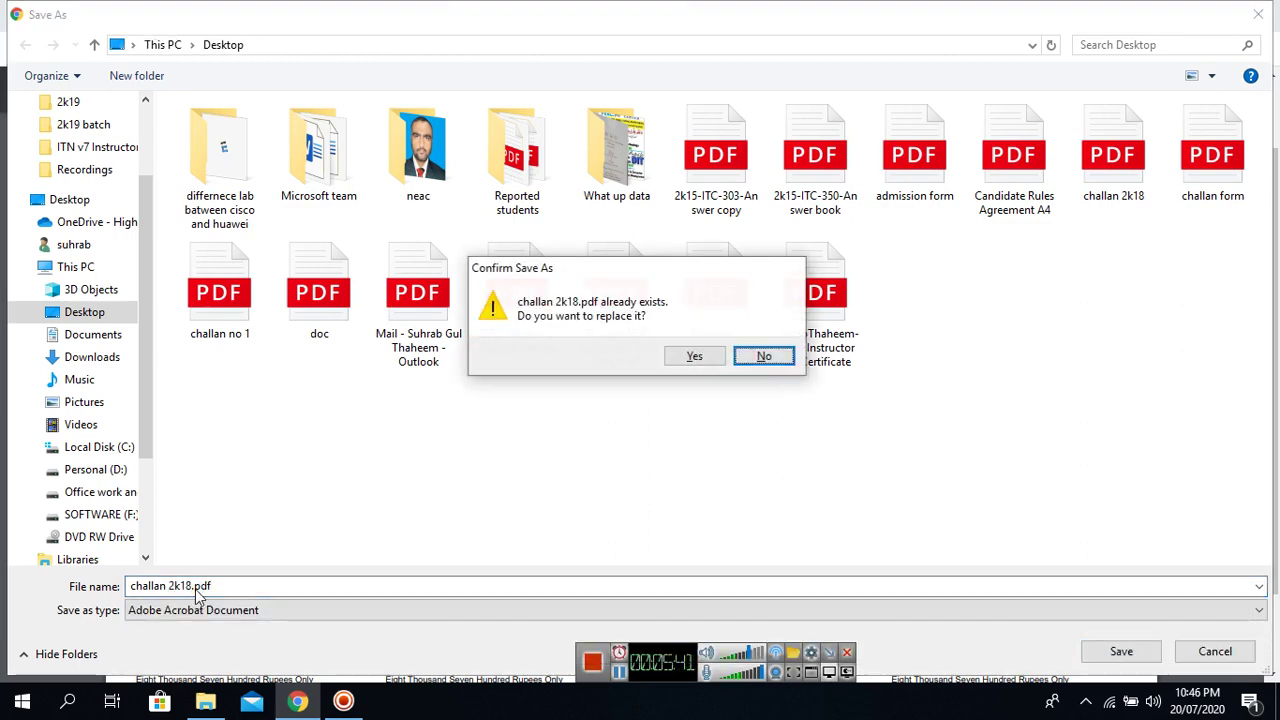
left_click(694, 360)
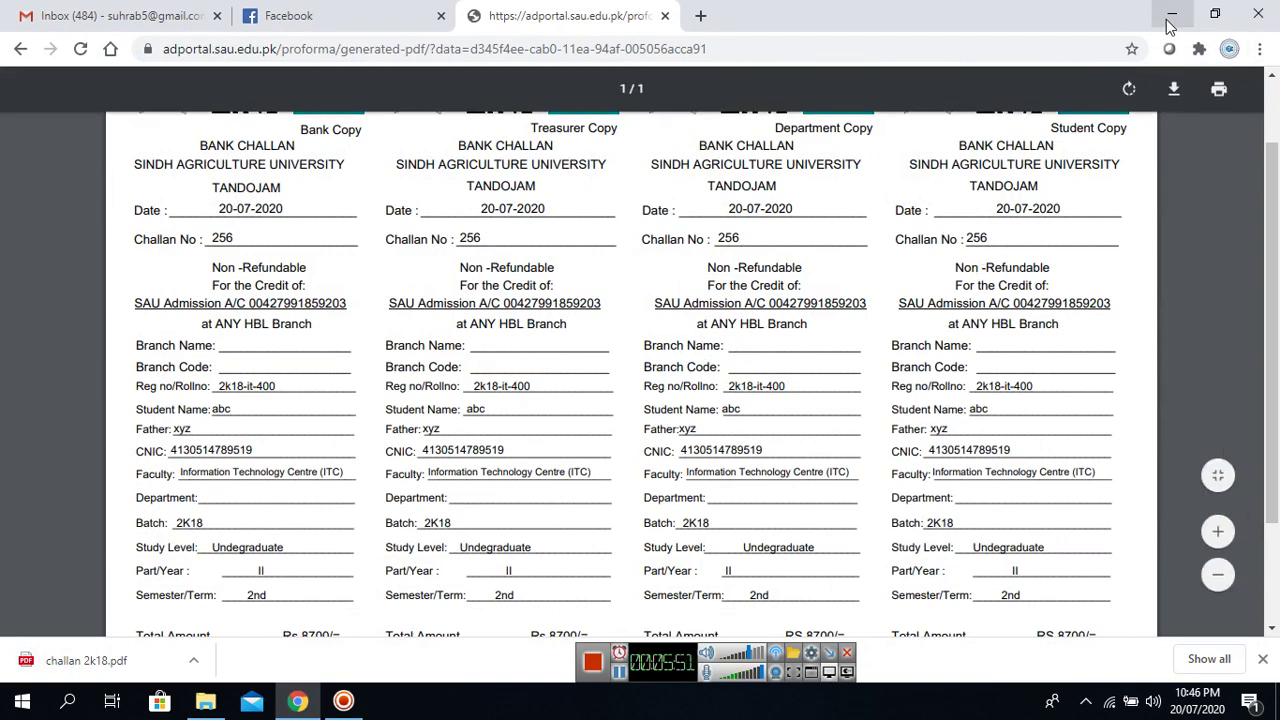
Open challan 2k18.pdf from the desktop in Edge, review it, then minimise Edge.
left_click(1170, 14)
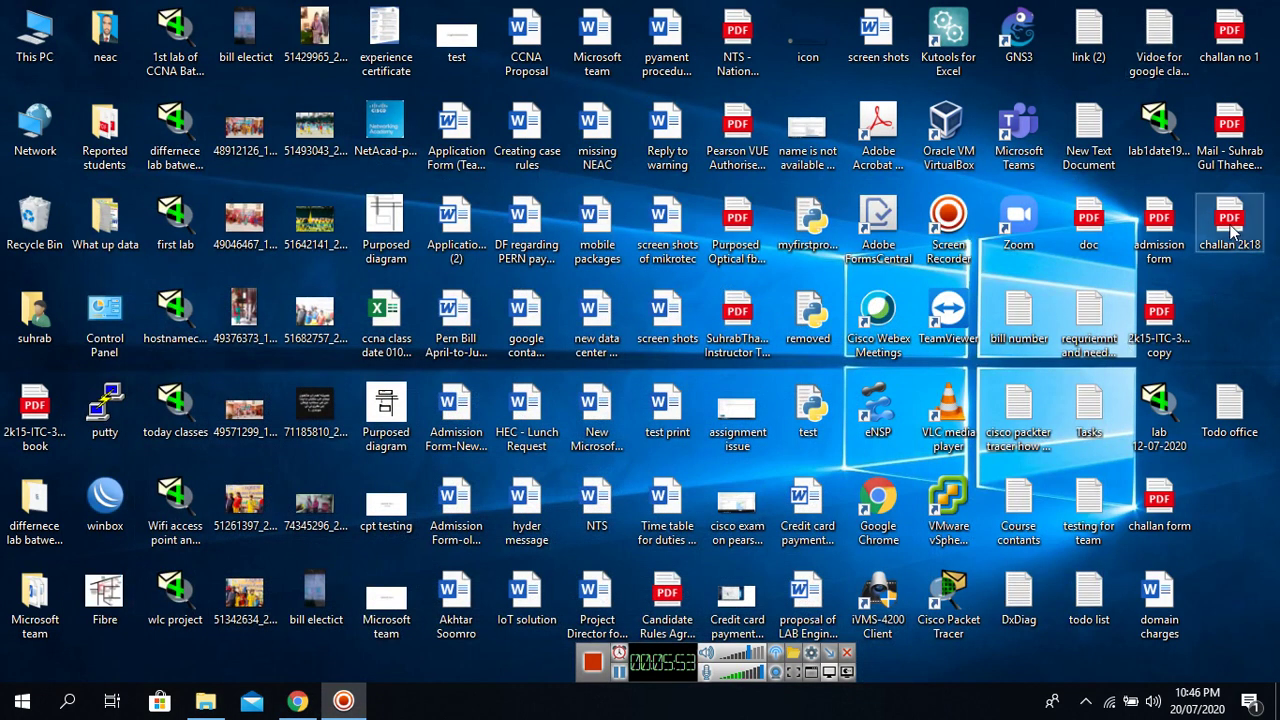
double_click(1233, 231)
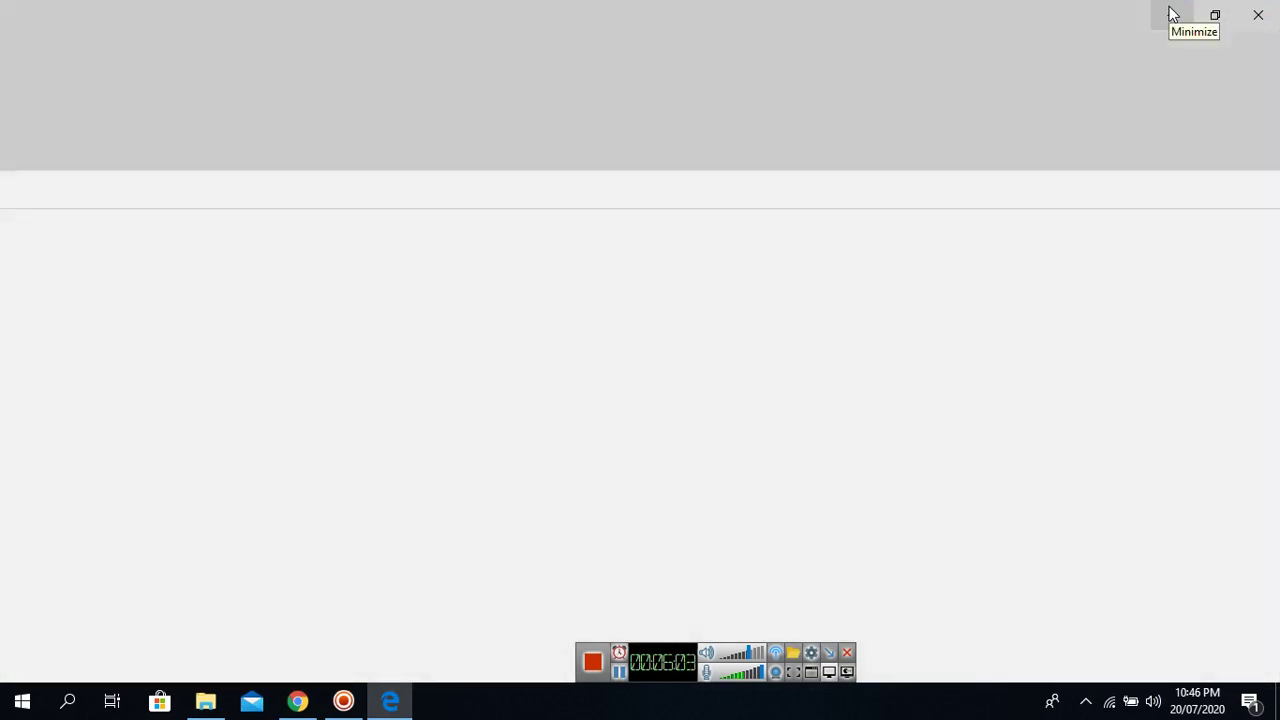
left_click(1173, 14)
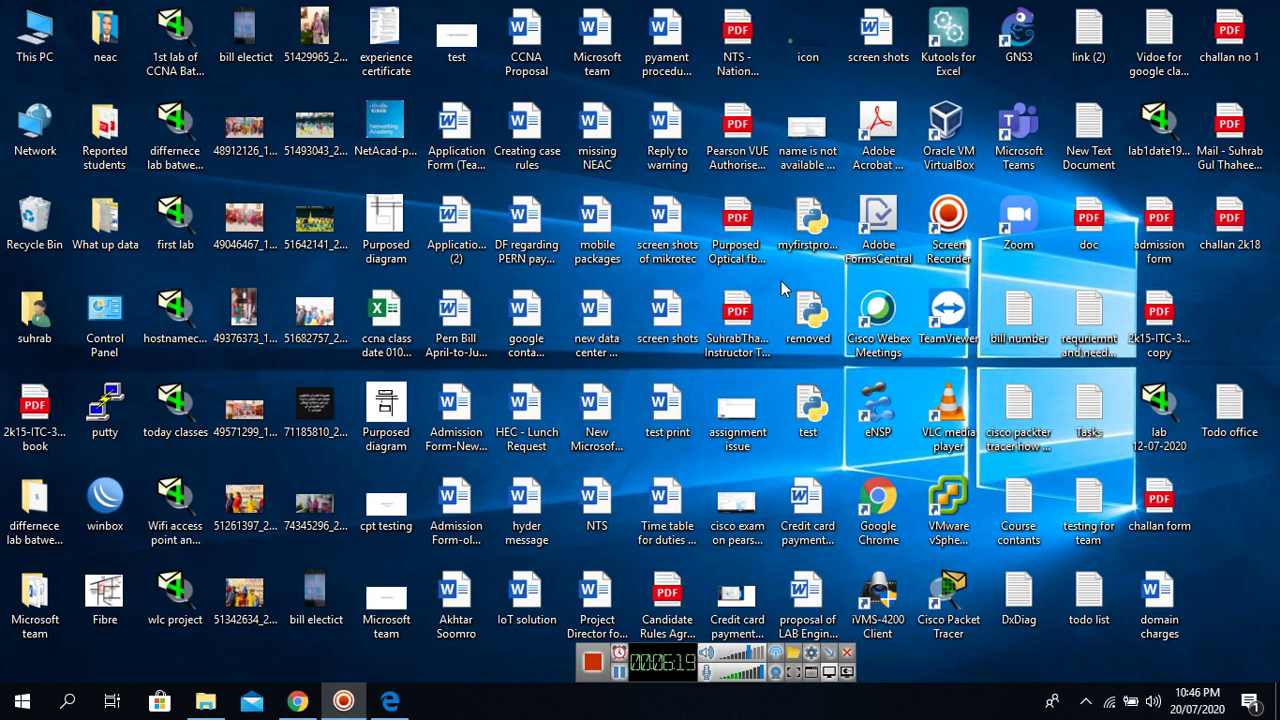
left_click(401, 706)
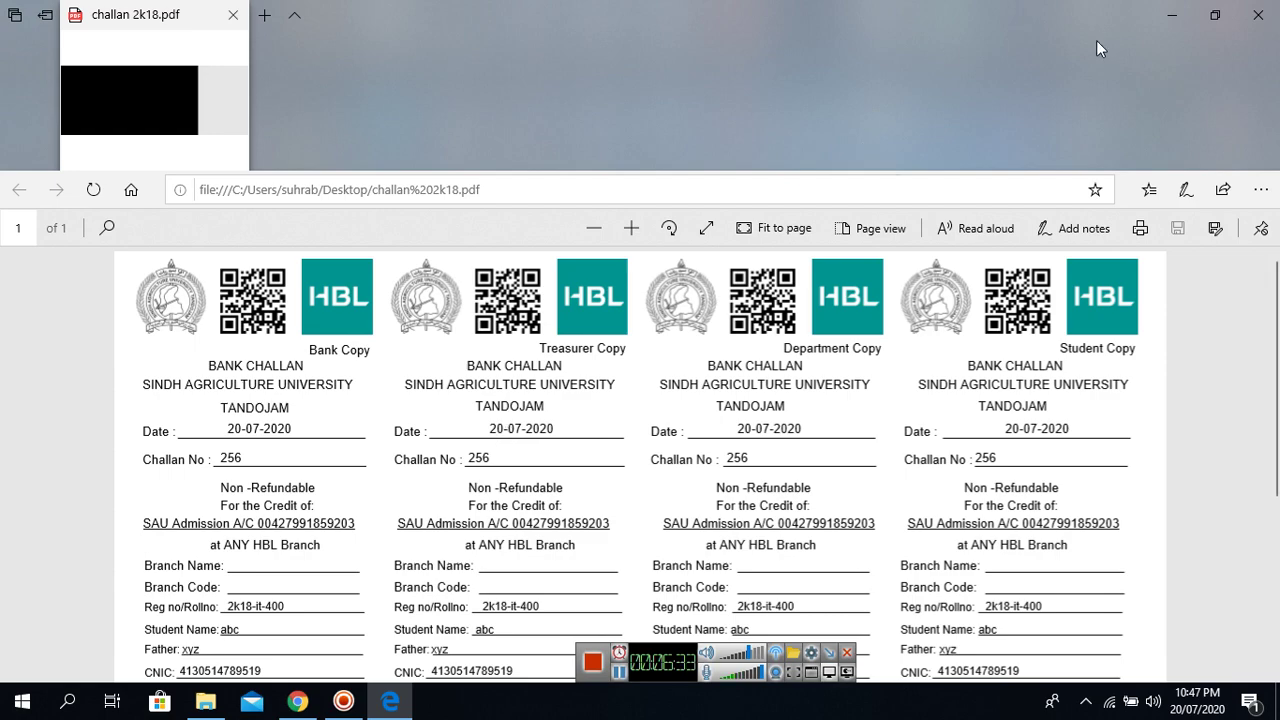
left_click(1168, 24)
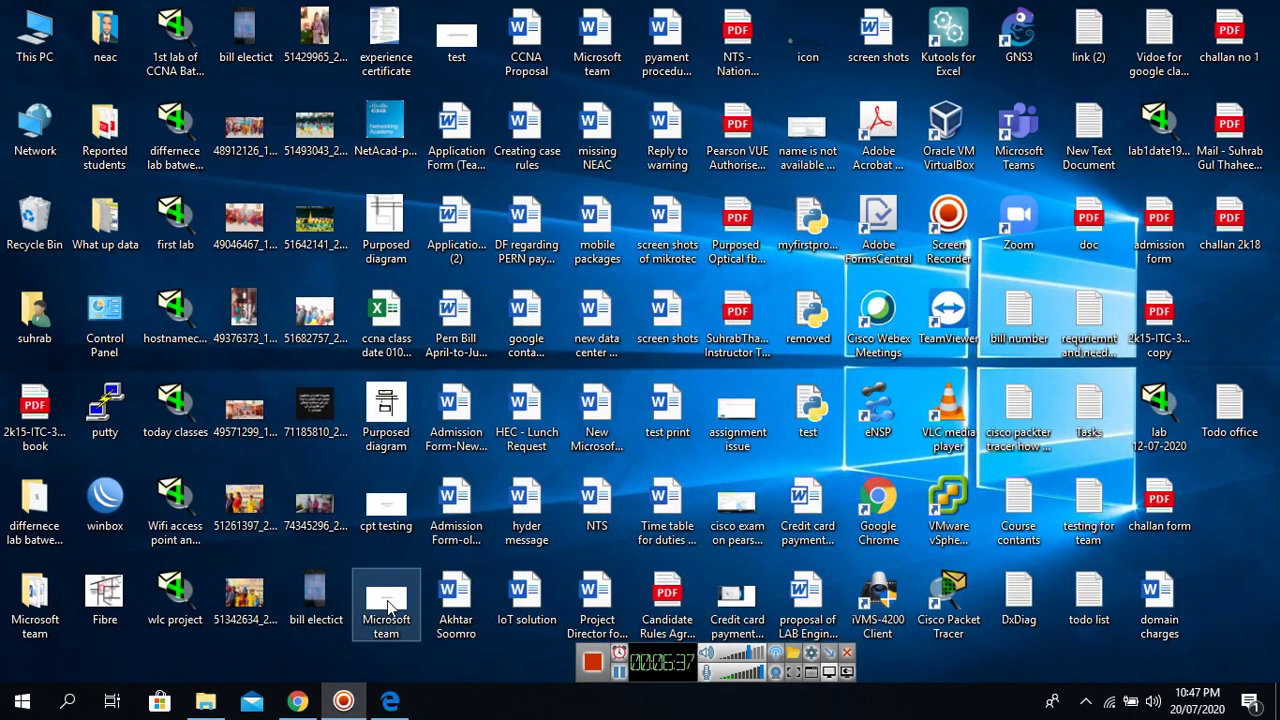
mouse_move(313, 690)
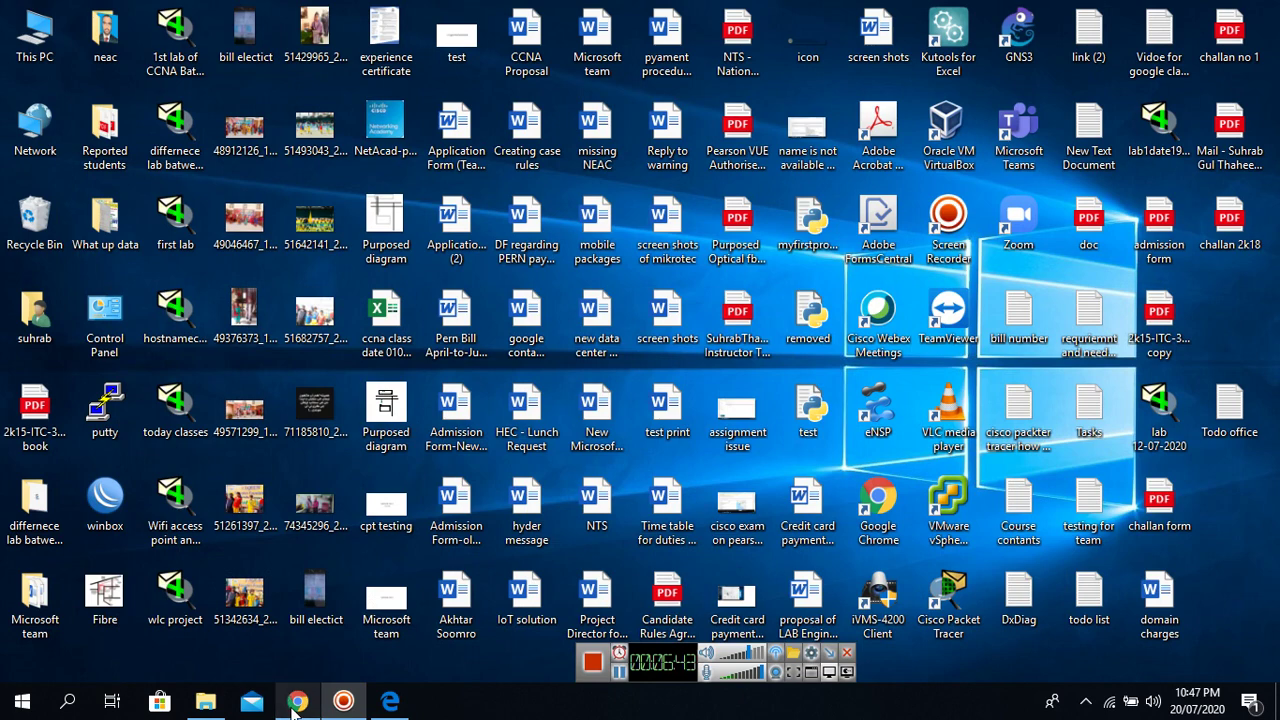
Open sau.edu.pk in a new Chrome tab and follow its SAU Email link to Outlook.
left_click(305, 680)
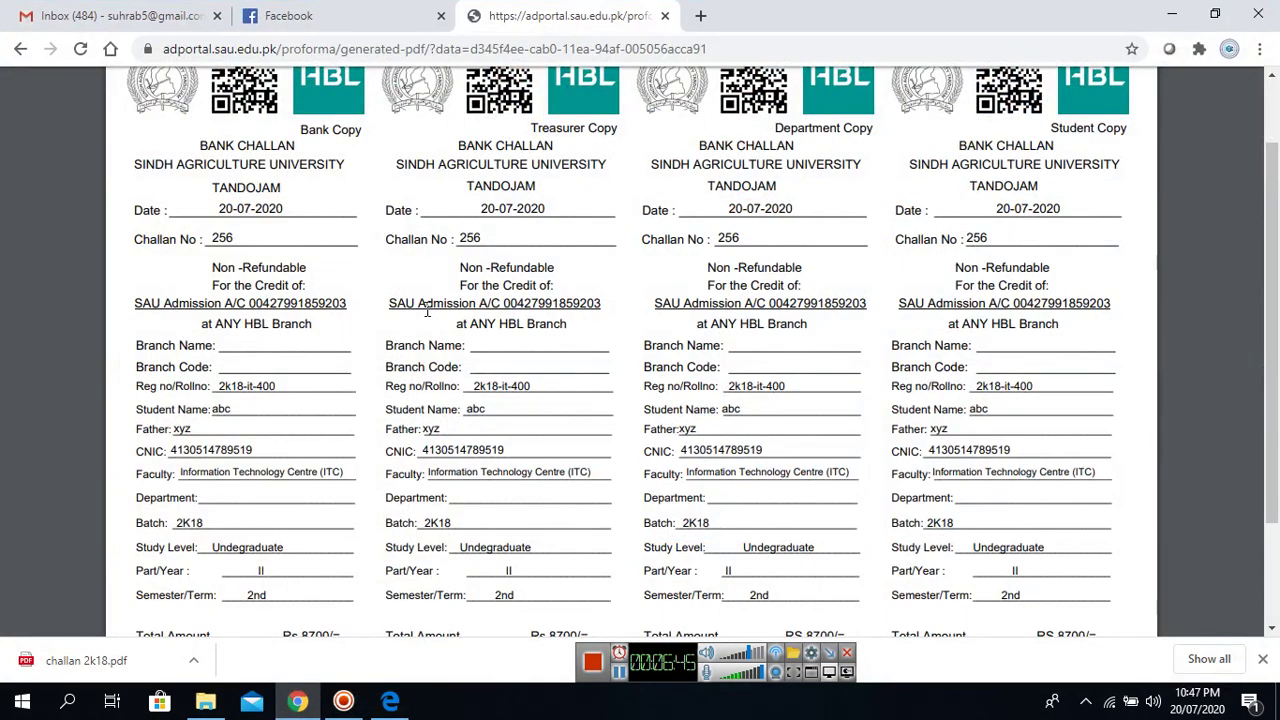
left_click(702, 17)
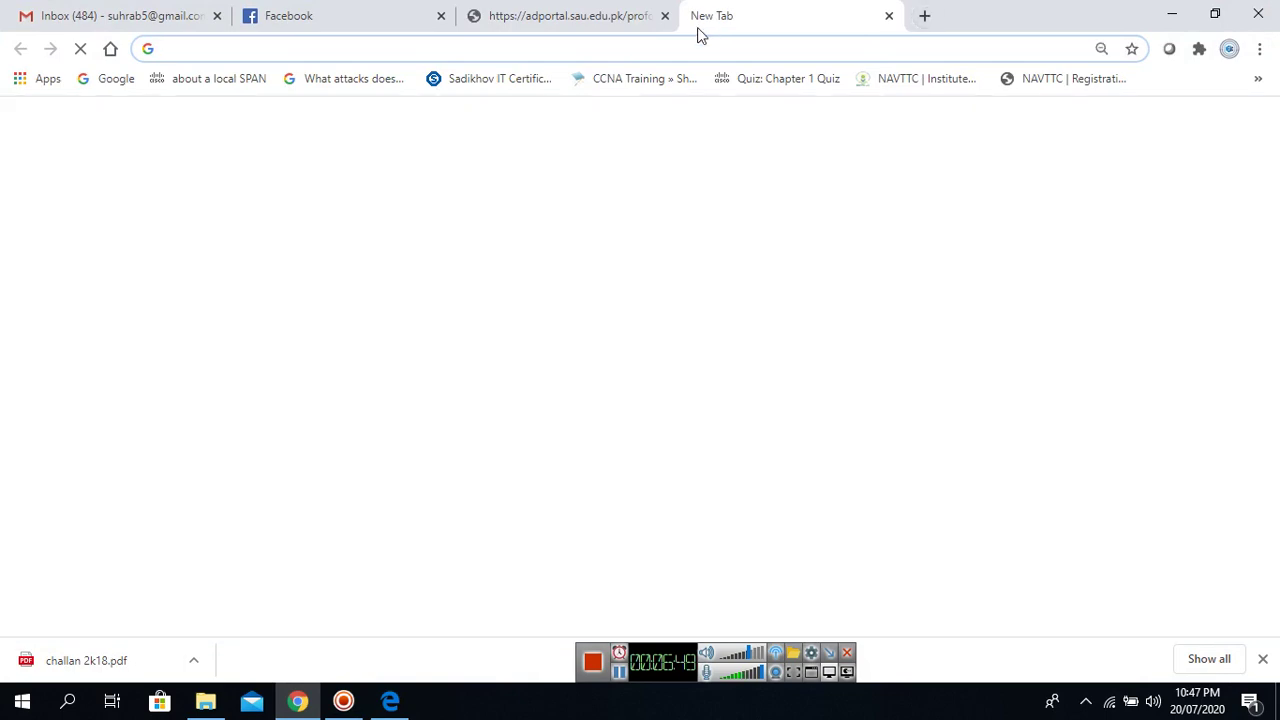
type("s")
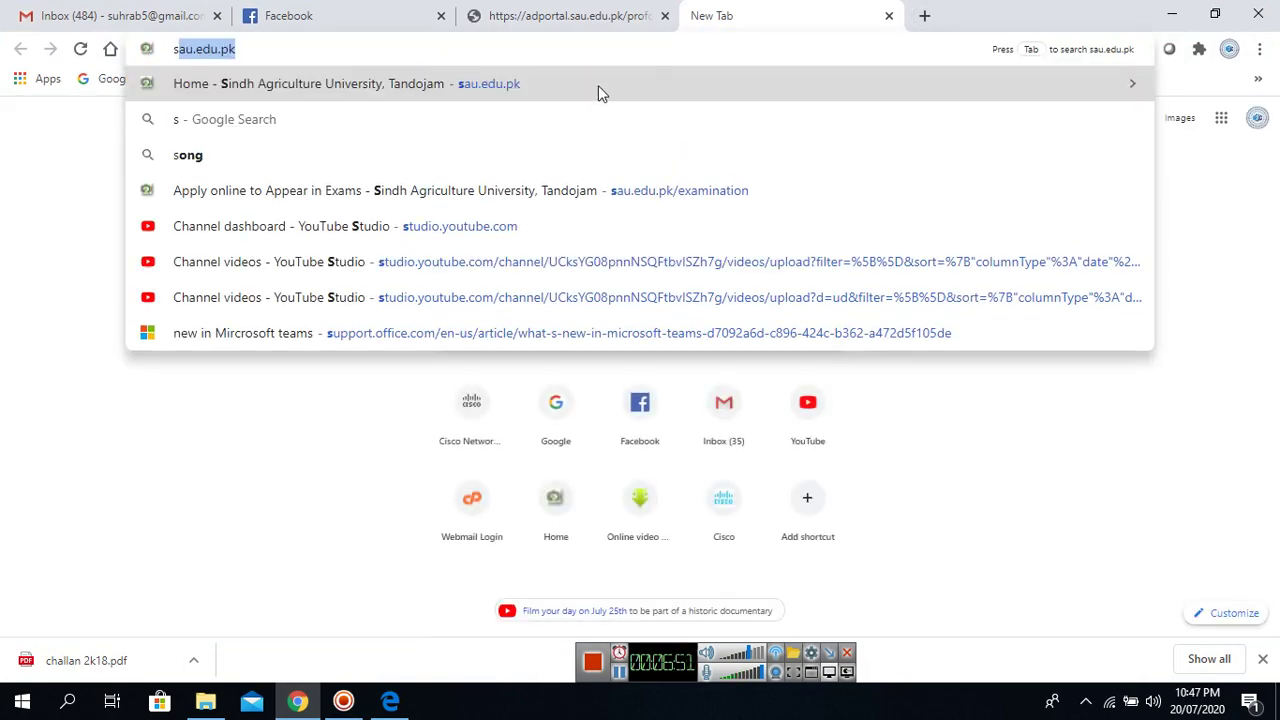
left_click(600, 85)
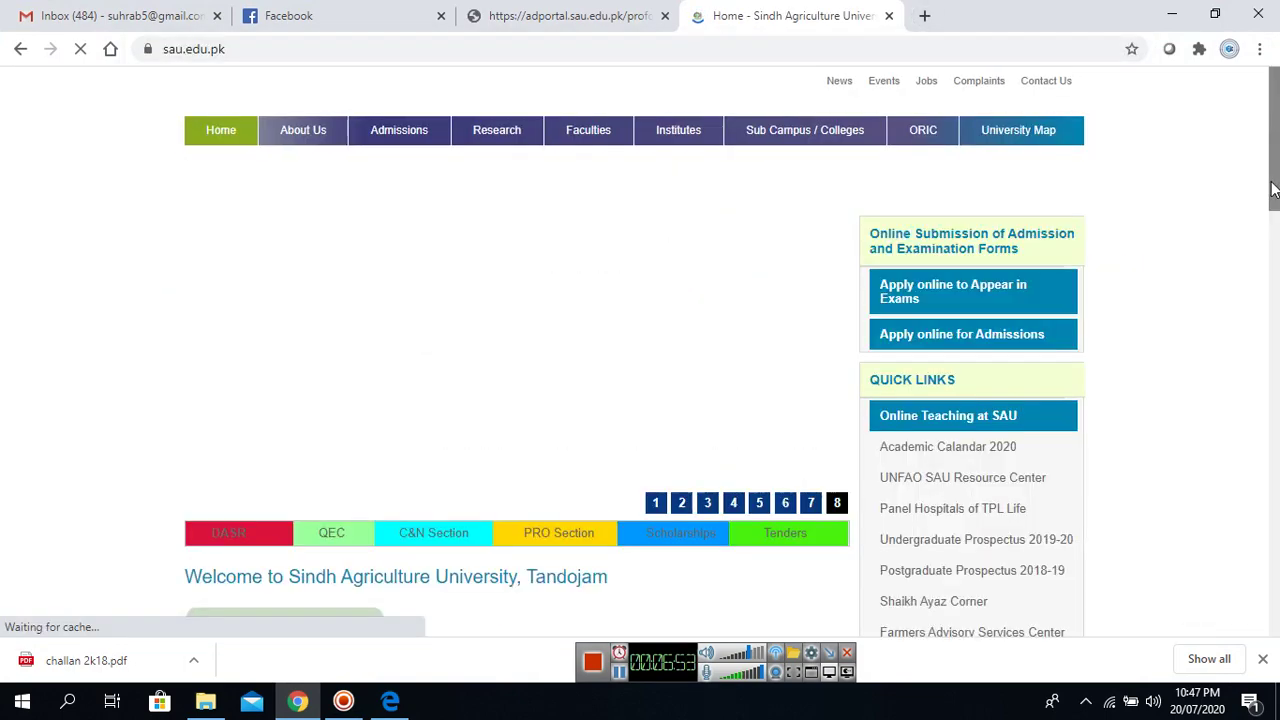
scroll(1274, 258, "down", 3)
scroll(1274, 258, "down", 4)
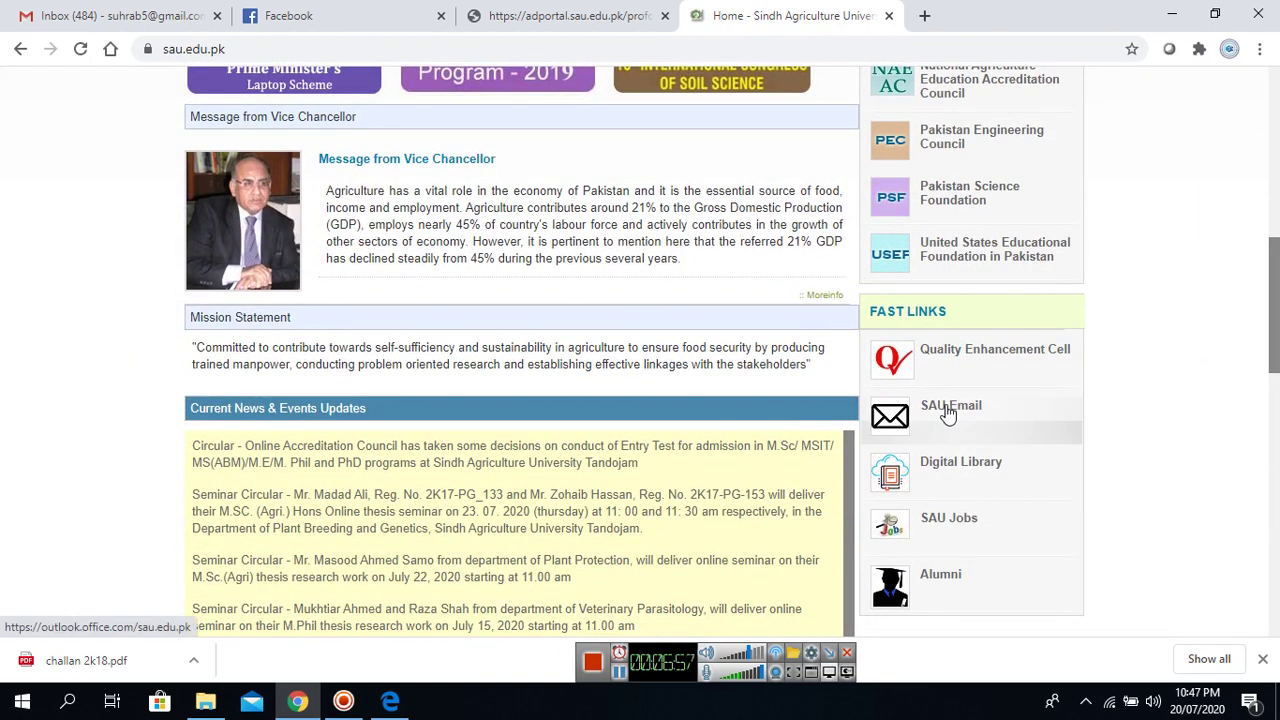
left_click(948, 414)
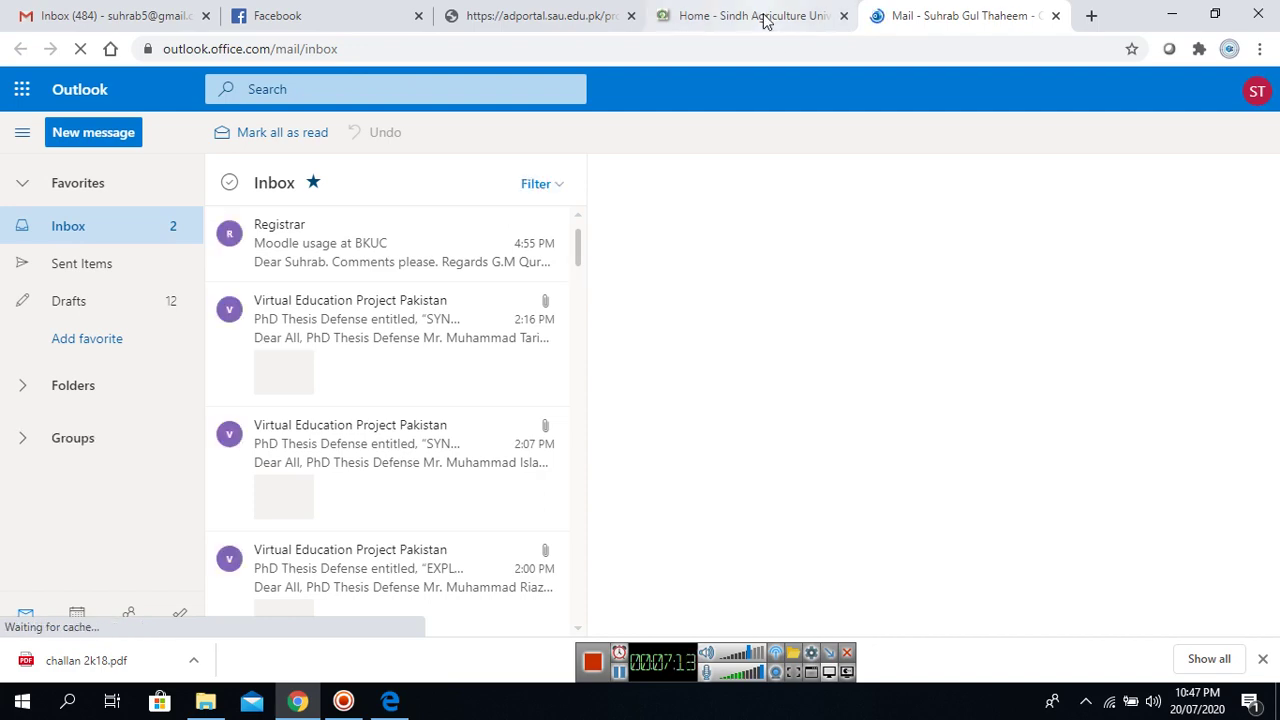
Return to the SAU tab, open Admissions > Undergraduate, and scroll to the subsequent-semester links.
left_click(760, 16)
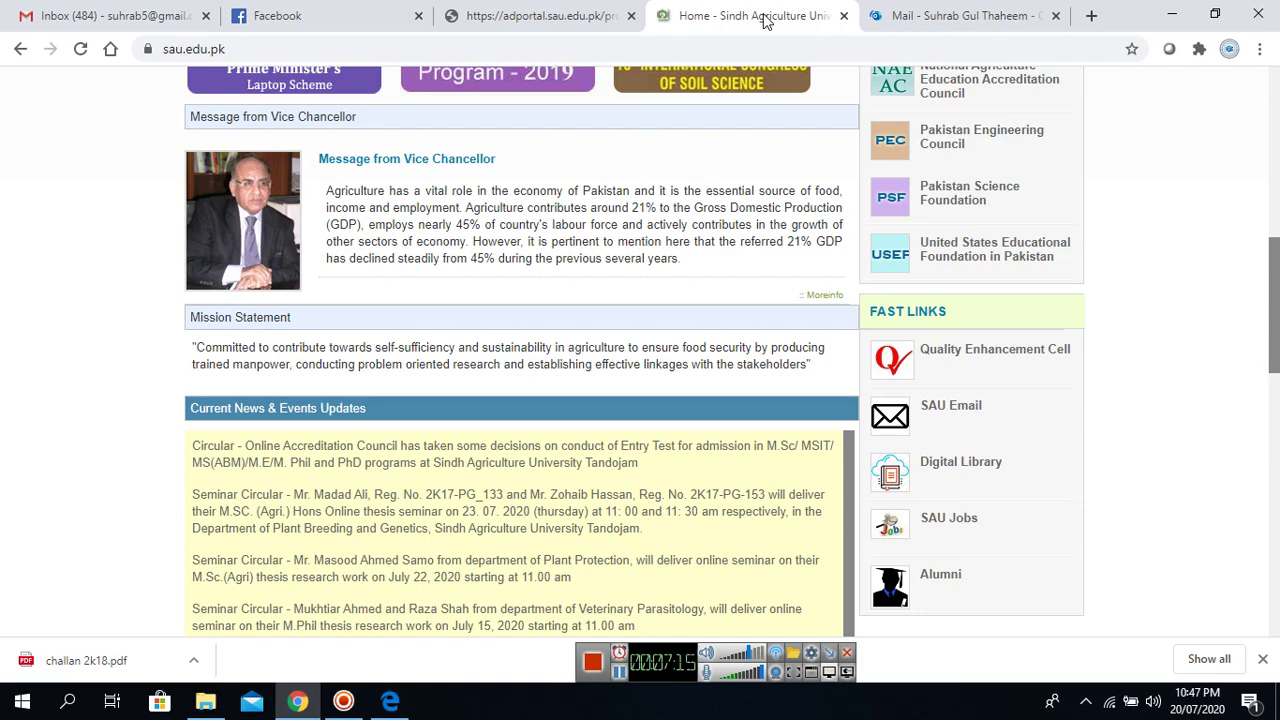
left_click_drag(1274, 305, 1275, 110)
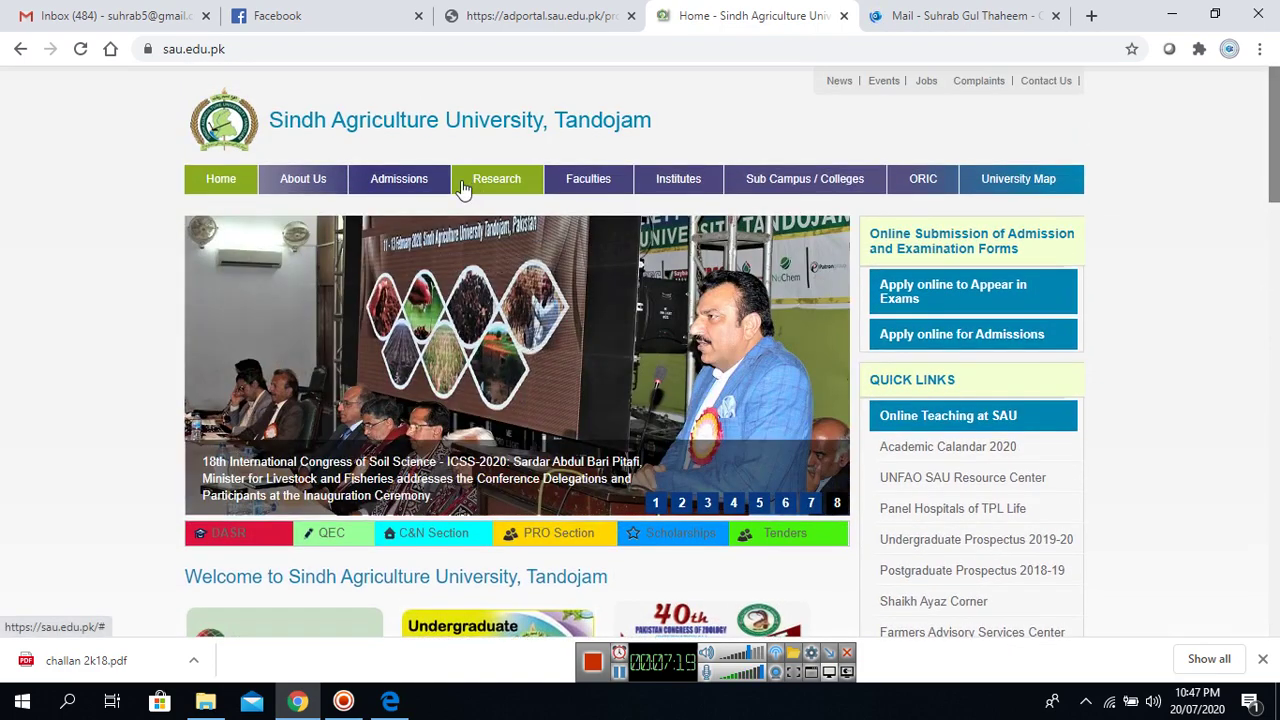
mouse_move(409, 185)
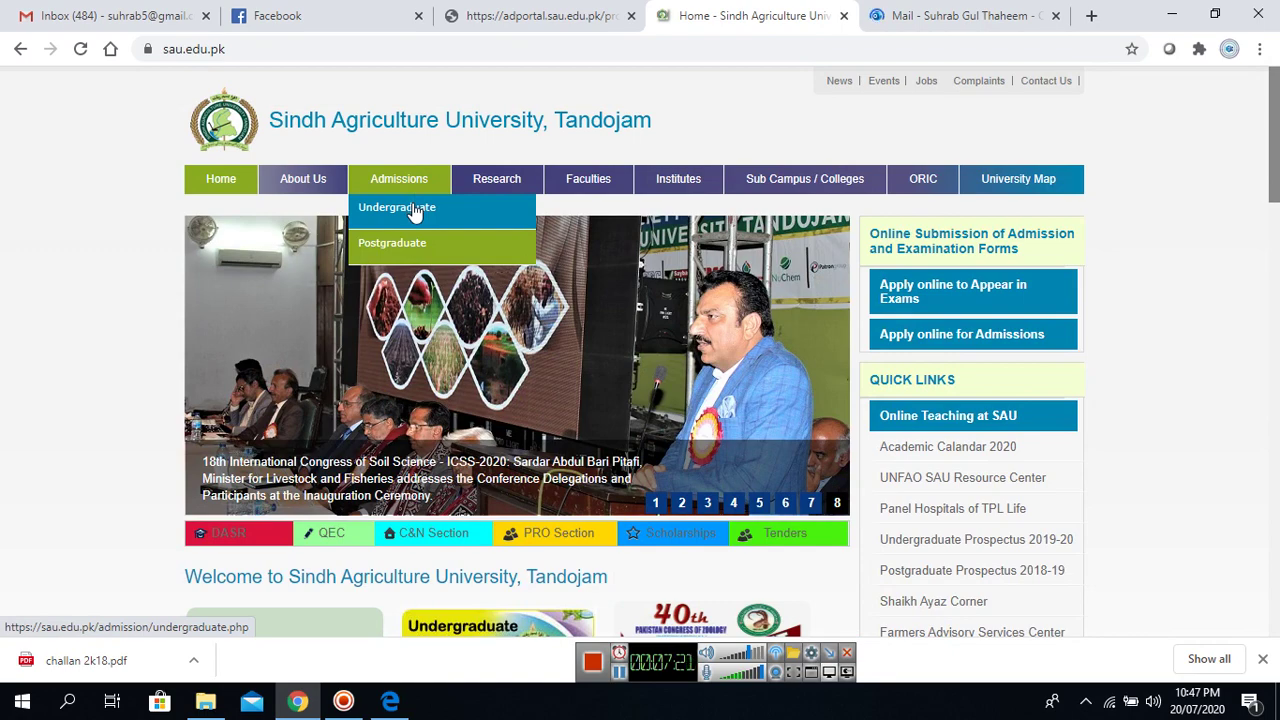
left_click(415, 213)
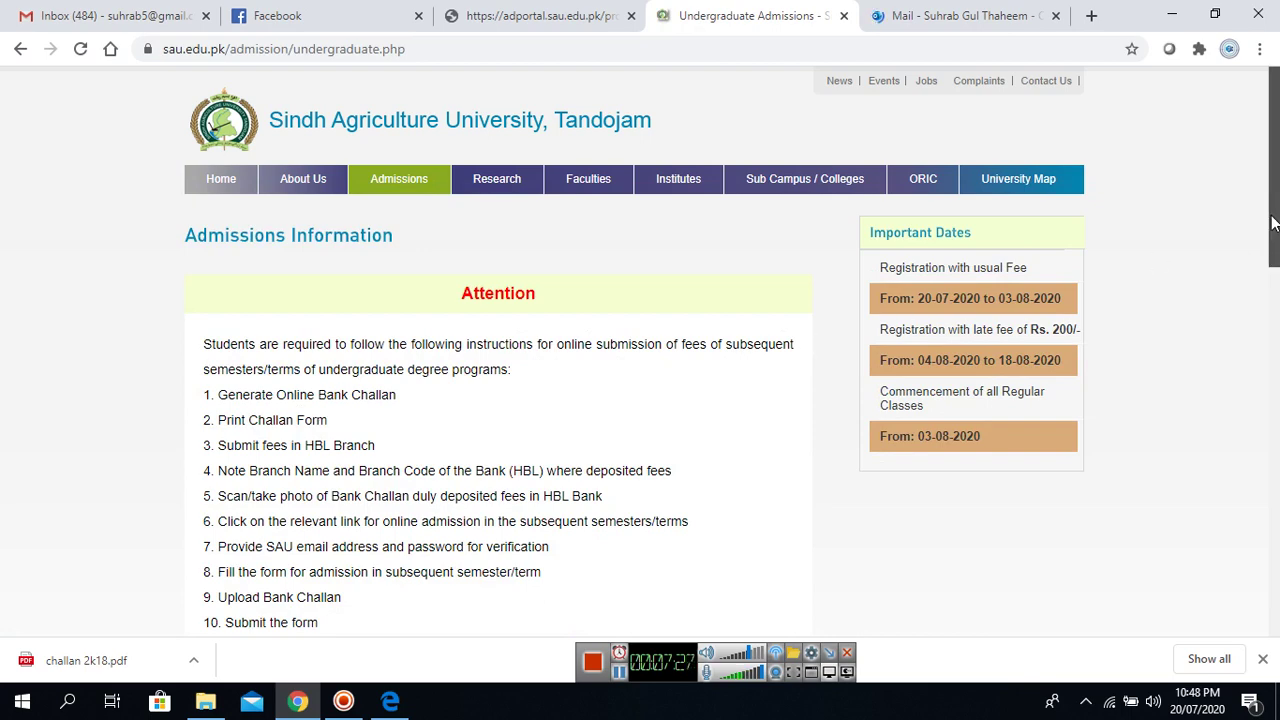
left_click_drag(1275, 220, 1275, 373)
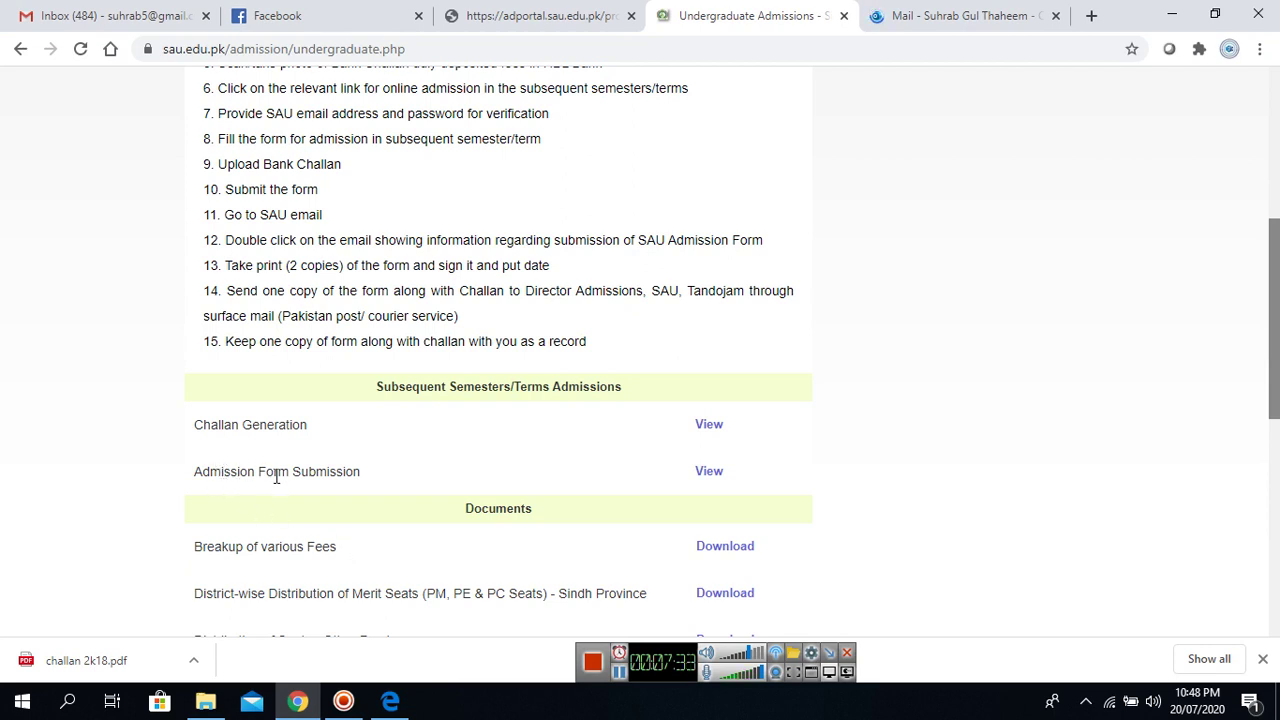
Check the challan PDF and correct the last digit of the Challan No. answer to 6.
left_click(709, 473)
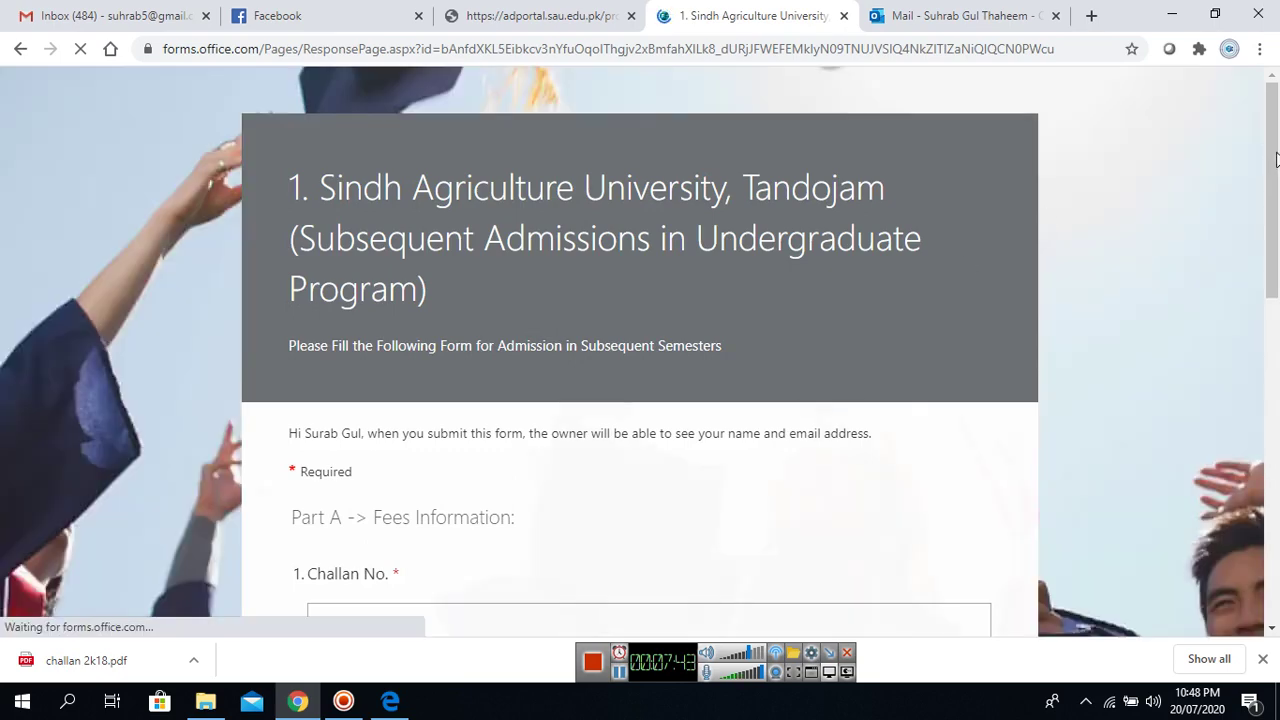
left_click_drag(1276, 160, 1276, 214)
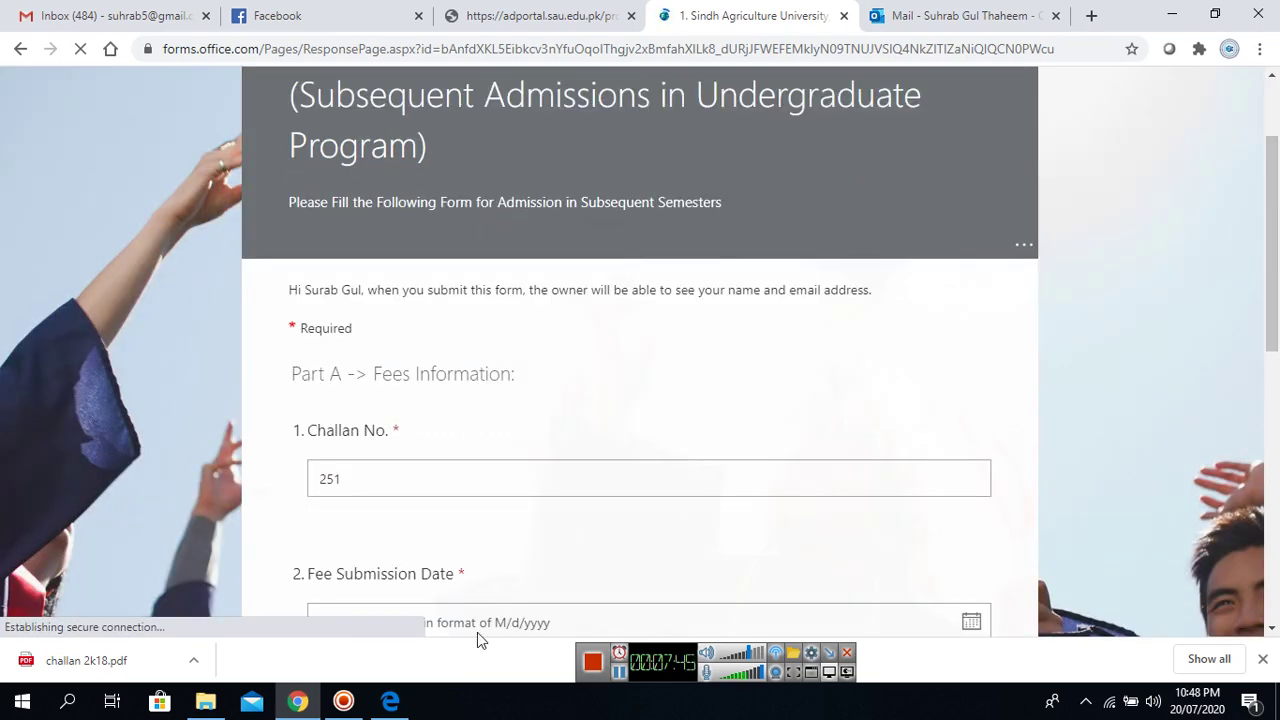
left_click(404, 700)
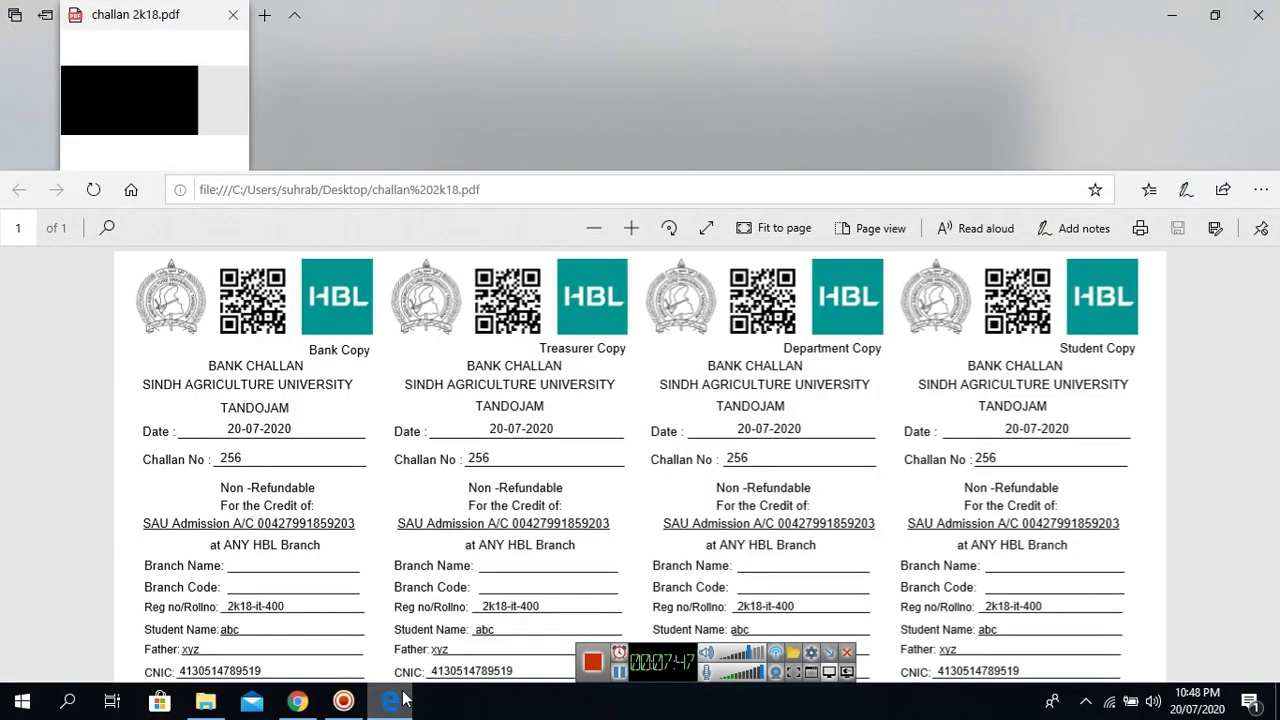
left_click(404, 700)
left_click(413, 490)
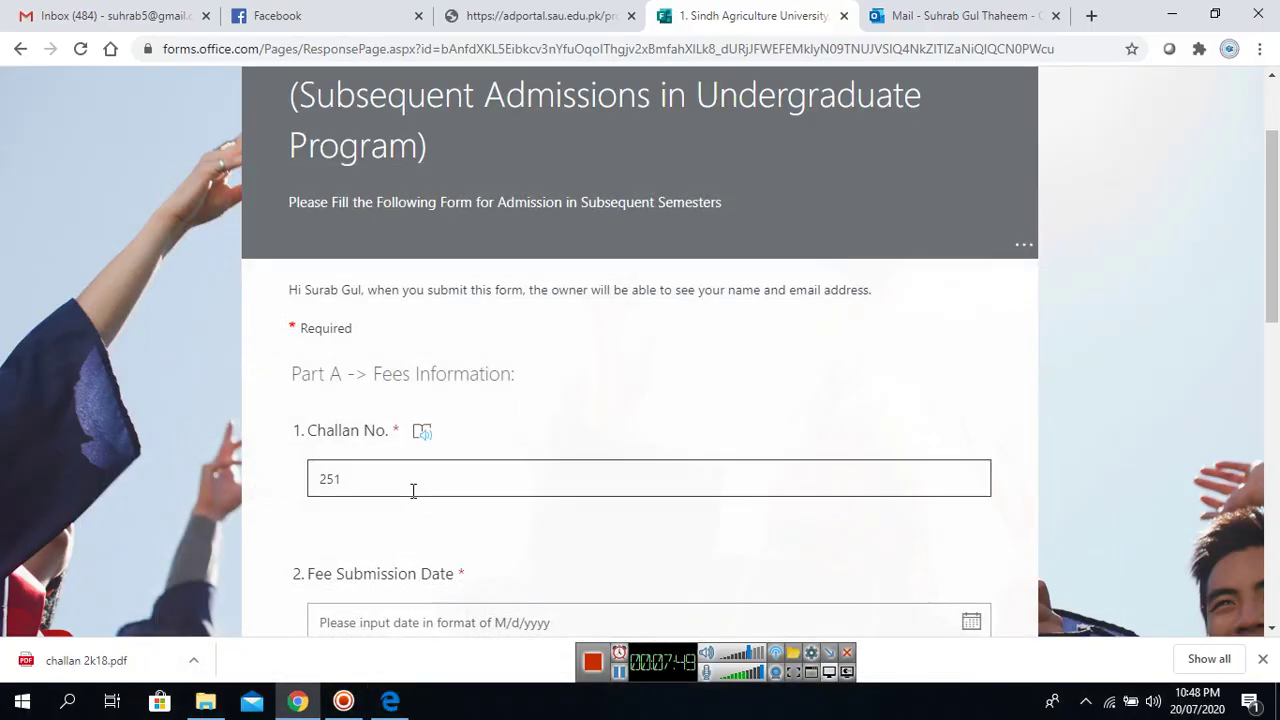
key("BackSpace")
type("6")
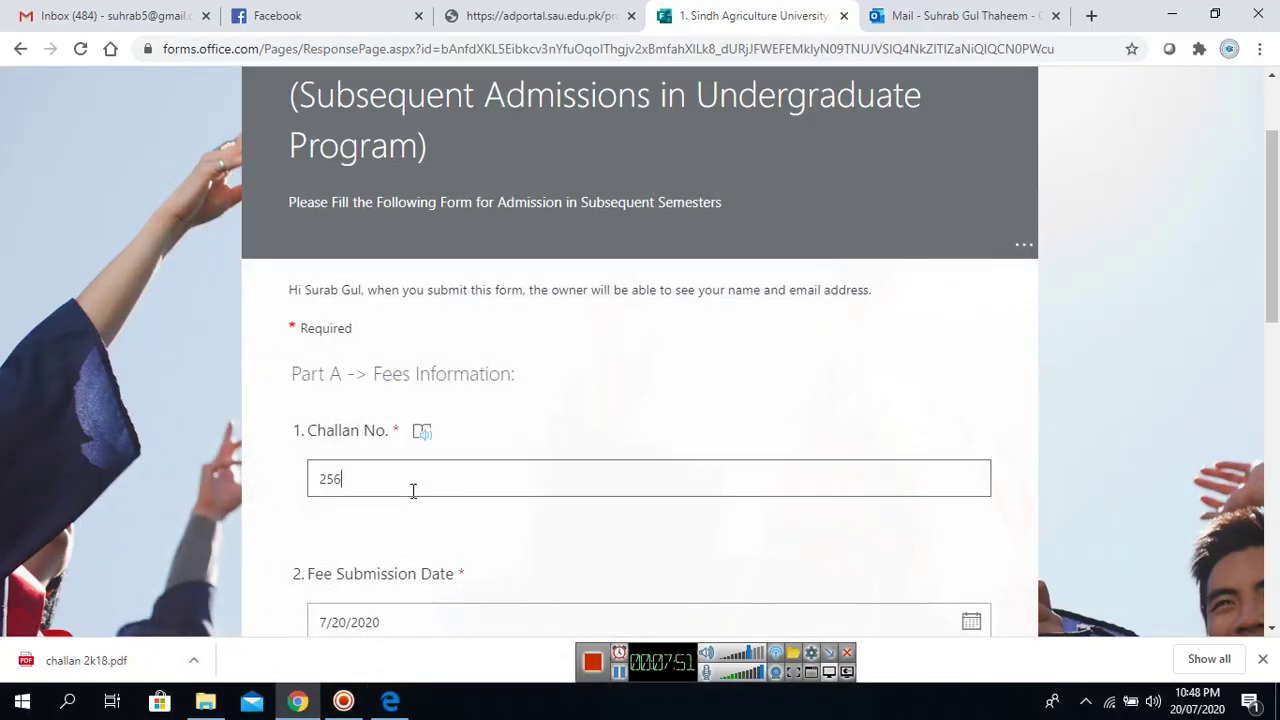
Set the fee submission date to 20 July 2020 and HBL Branch Name to 'Sindh agriculture university tandojam'.
left_click_drag(1278, 252, 1278, 345)
left_click(968, 358)
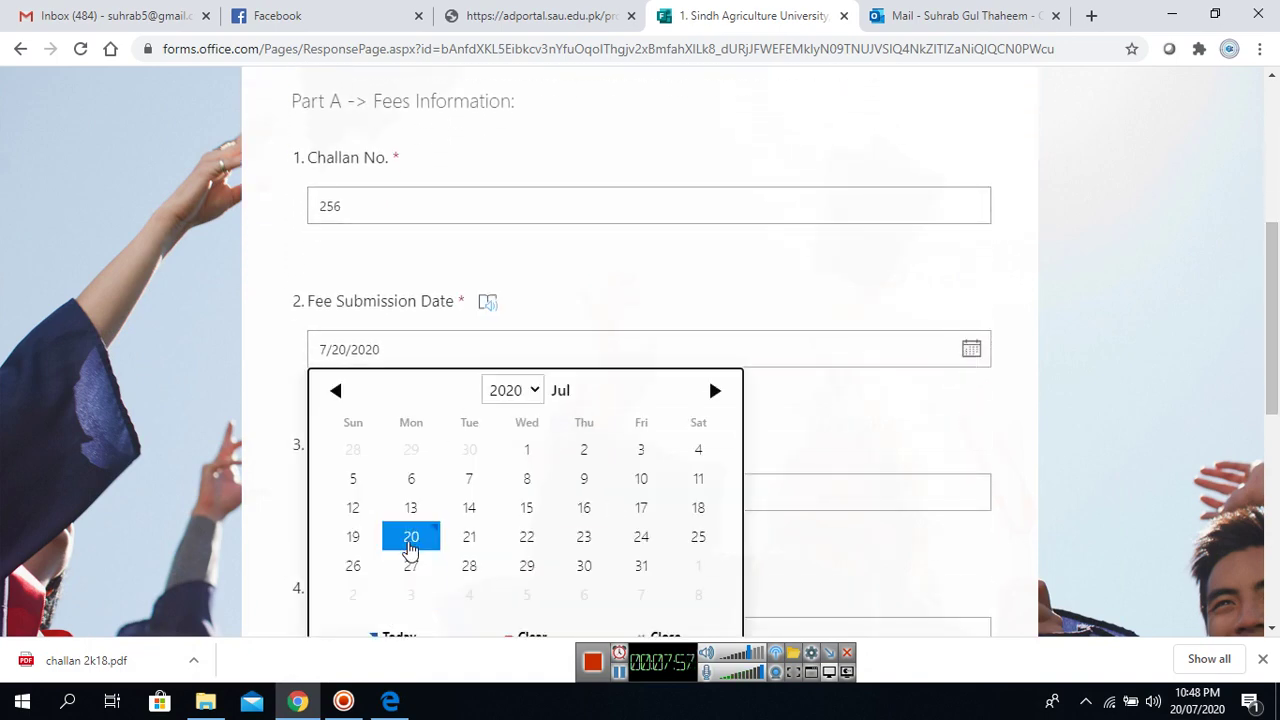
left_click(410, 540)
left_click(413, 497)
double_click(407, 492)
type("Sindh ag")
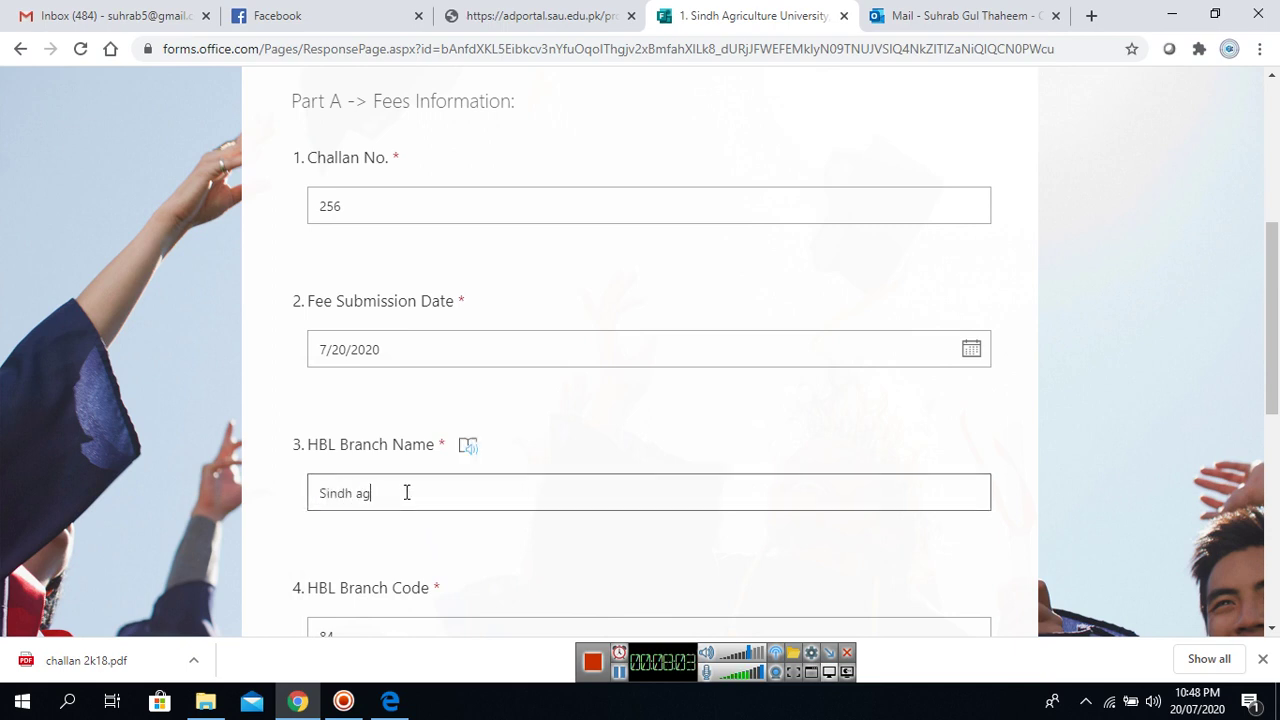
type("riculture univ")
type("efsit")
type("rsity tan")
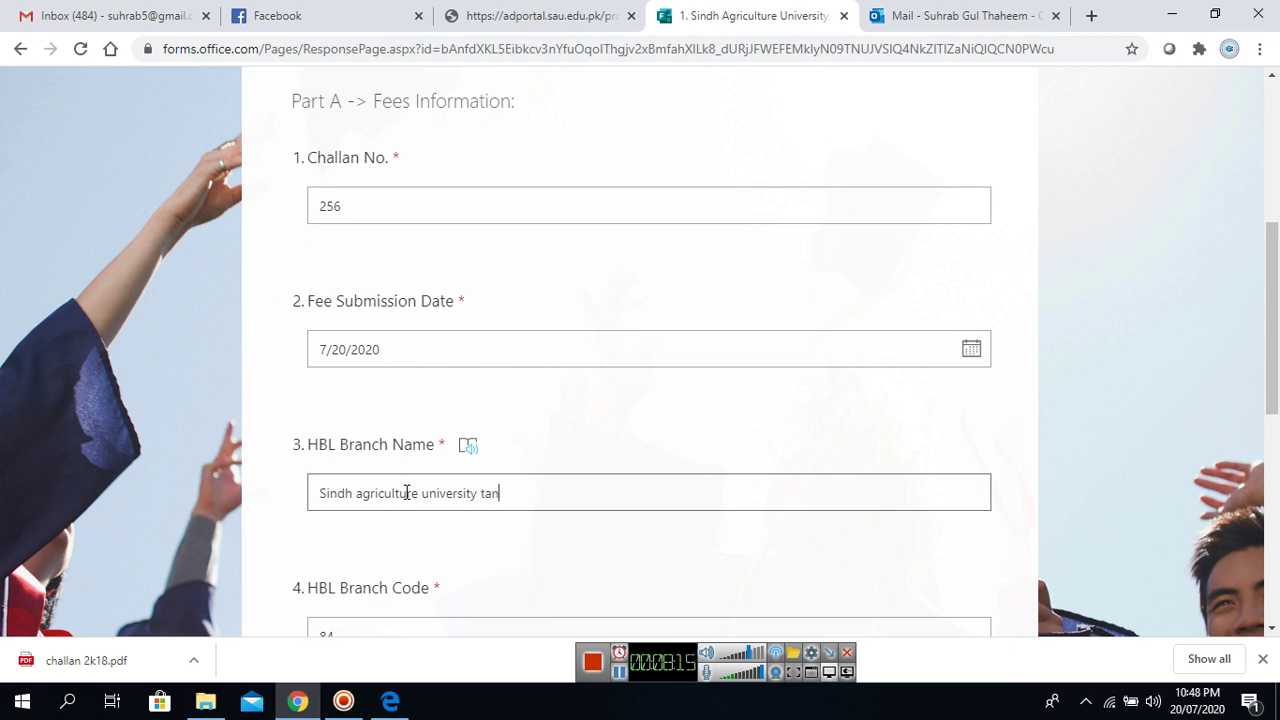
type("dojam")
Verify branch code 84 and fee 8700, then re-enter 84 as the HBL Branch Code.
scroll(1276, 374, "down", 1)
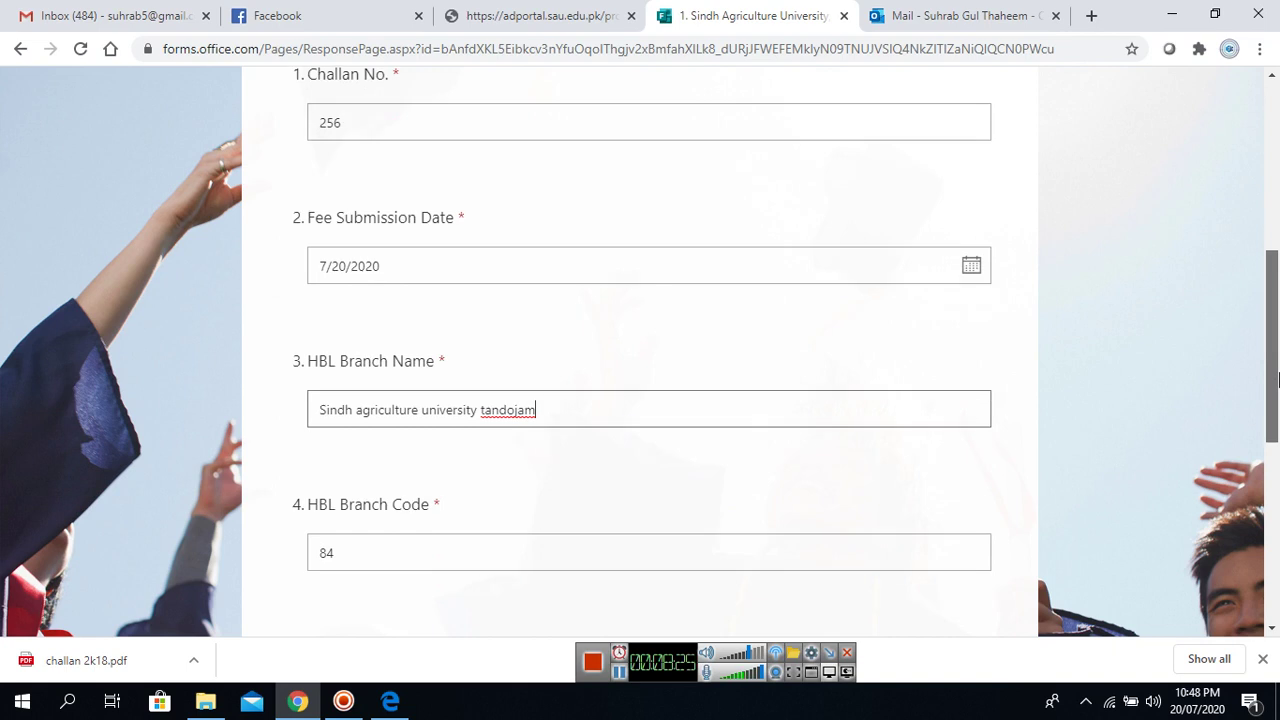
scroll(1276, 374, "down", 3)
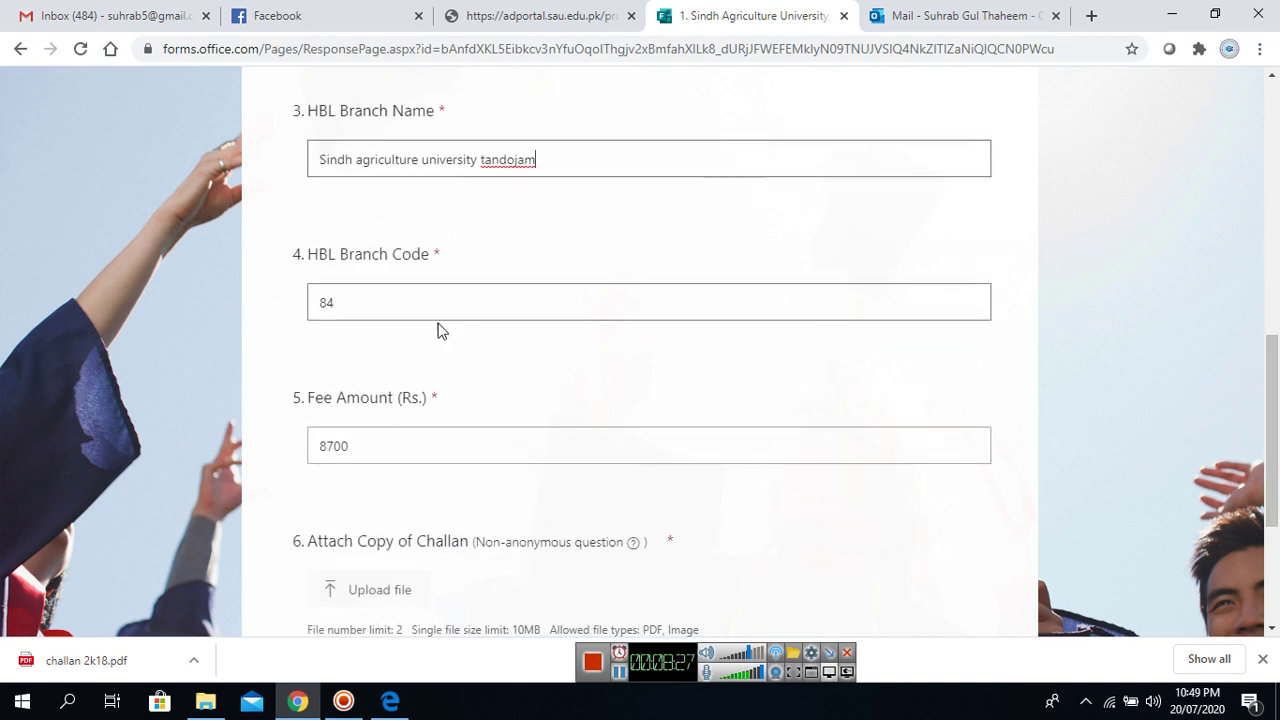
double_click(398, 304)
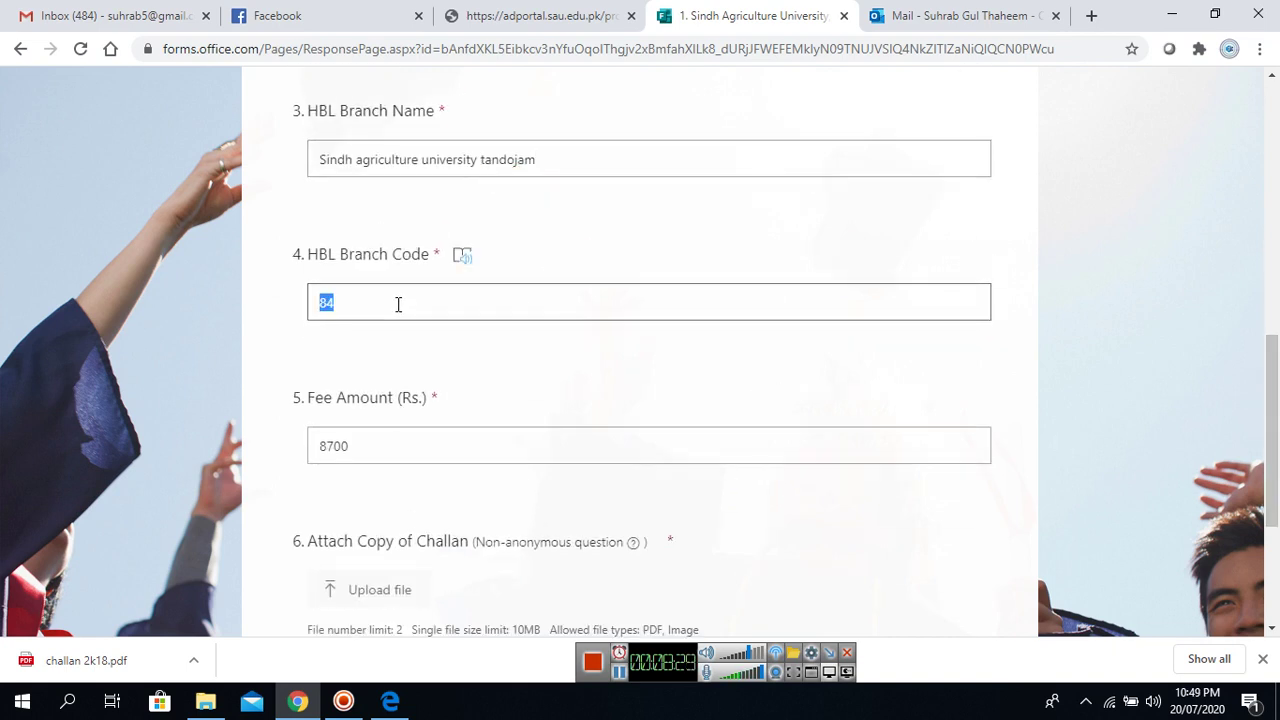
double_click(392, 443)
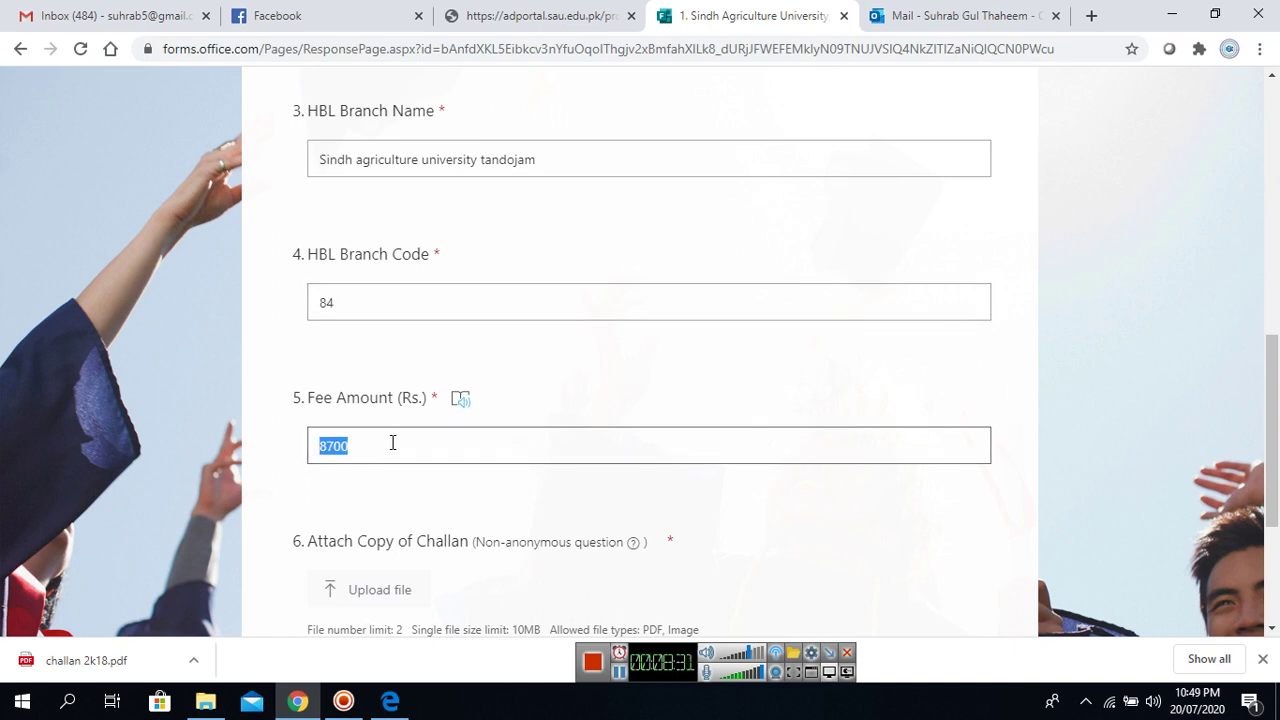
left_click(404, 310)
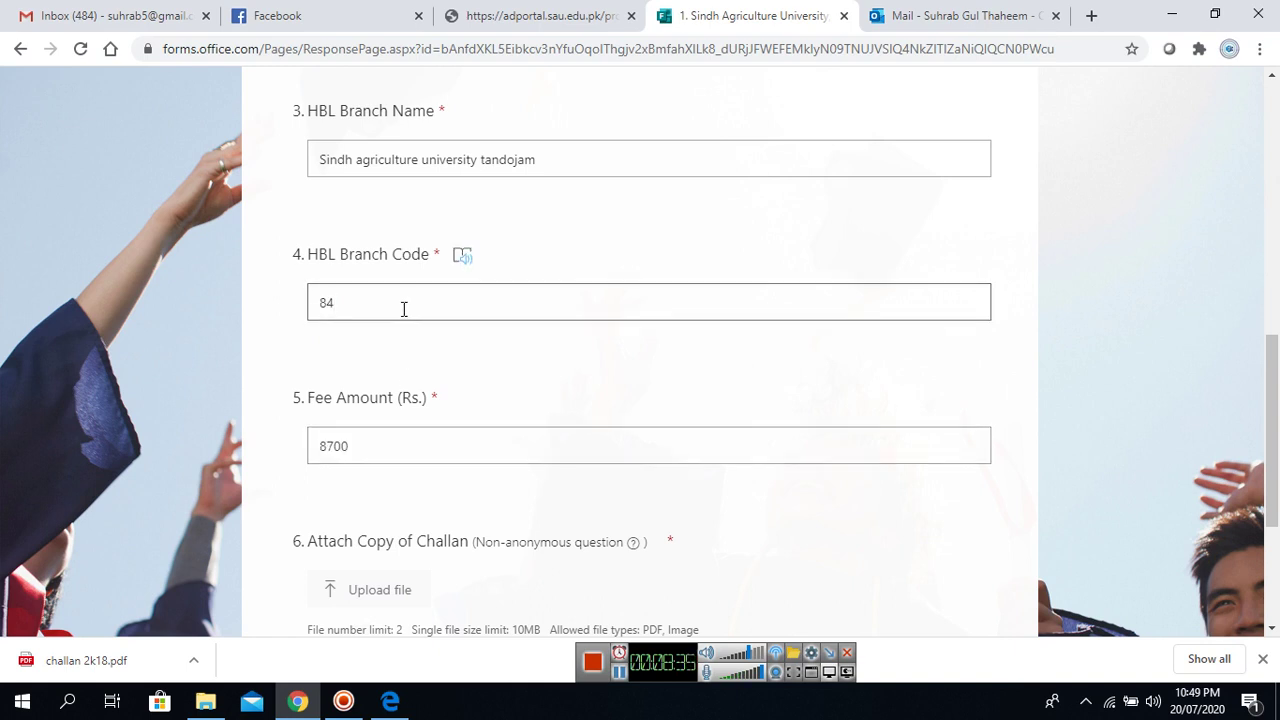
key("BackSpace")
key("BackSpace")
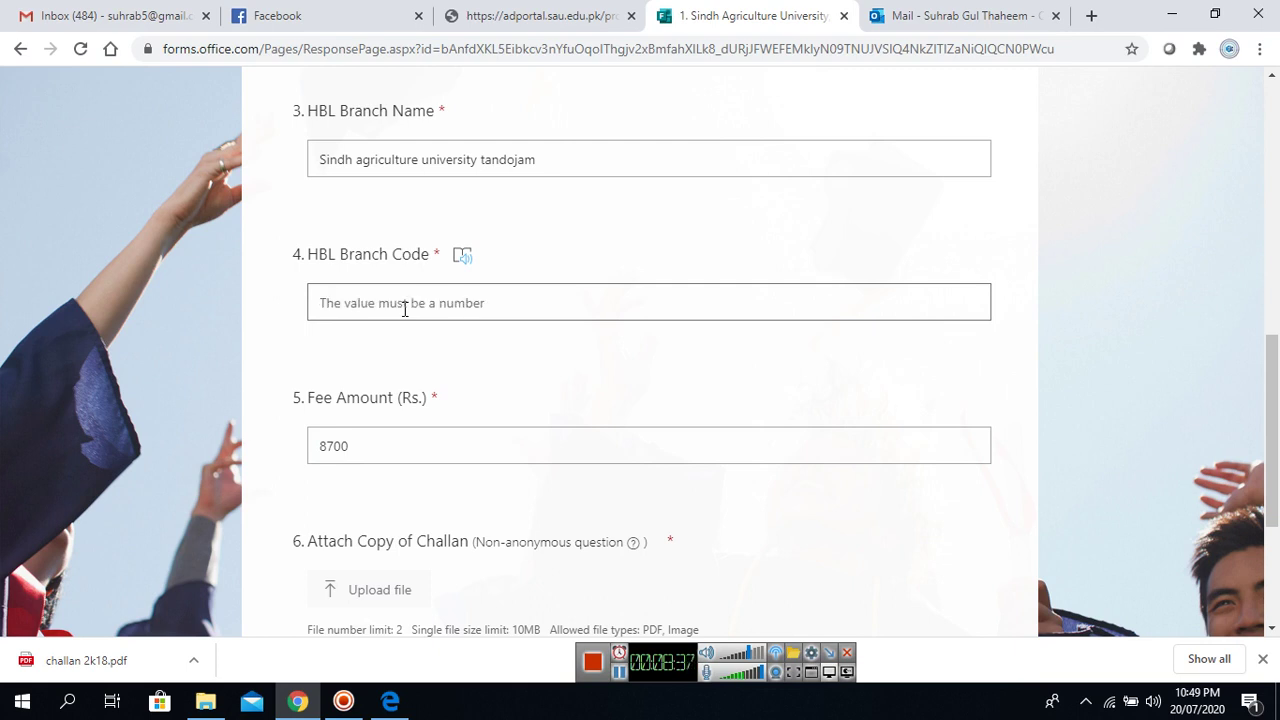
type("84")
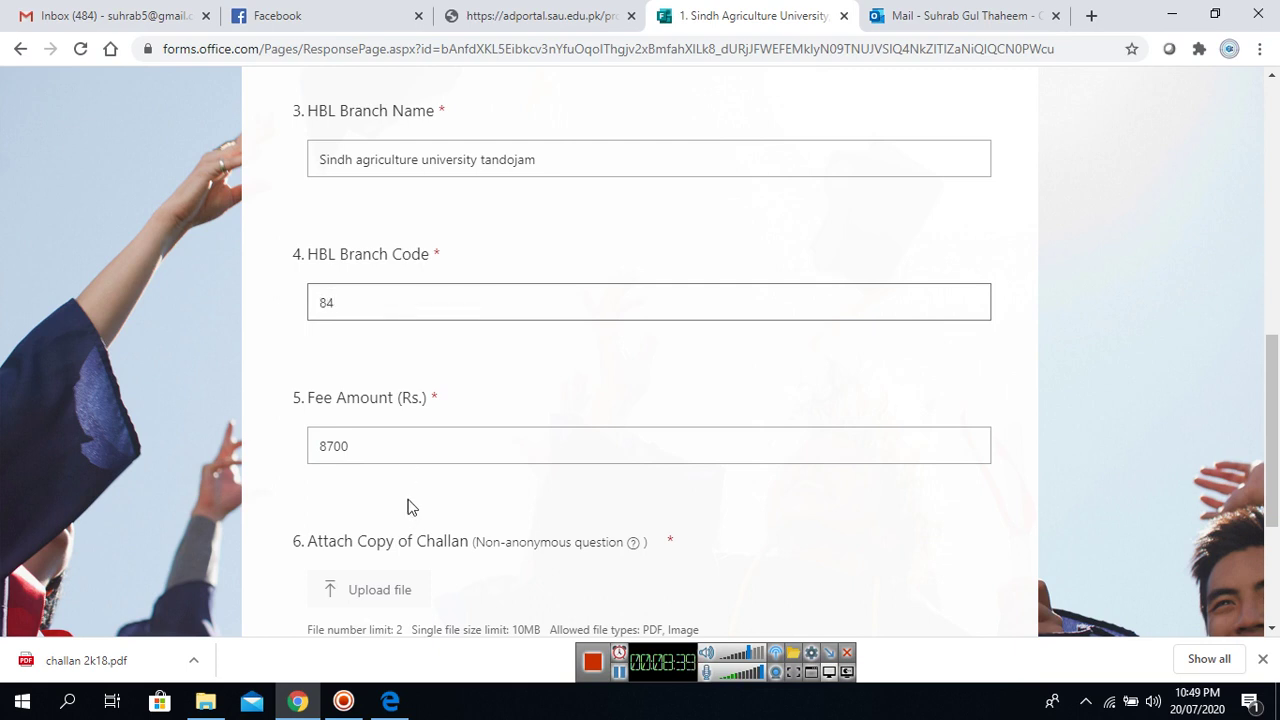
Leave the Fee Amount at 8700 and start uploading the challan copy under question 6.
left_click(385, 457)
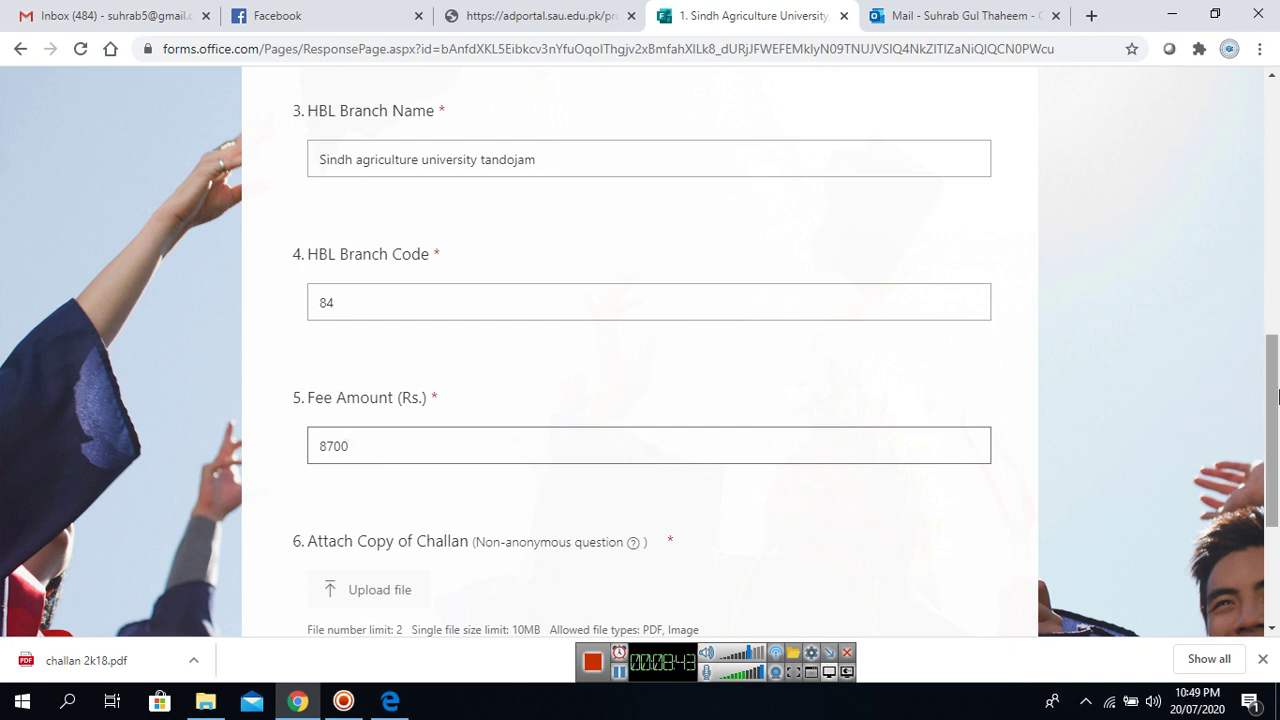
scroll(1277, 398, "down", 2)
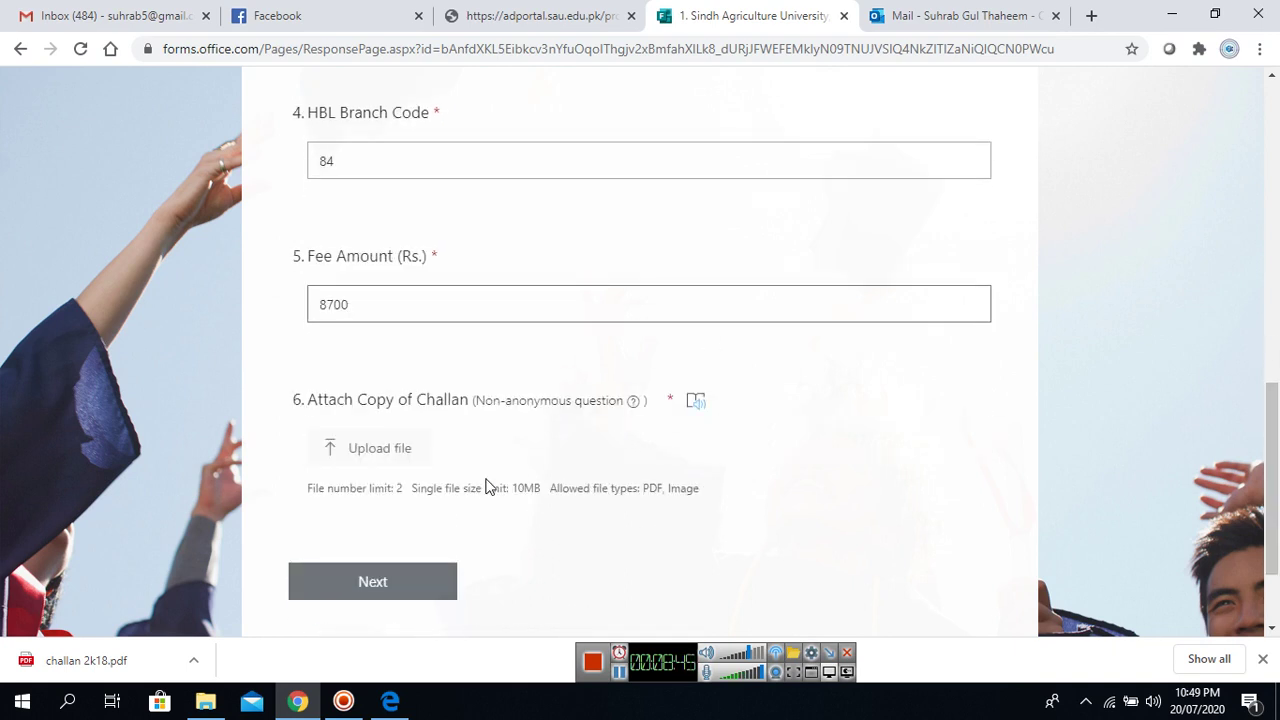
left_click(380, 458)
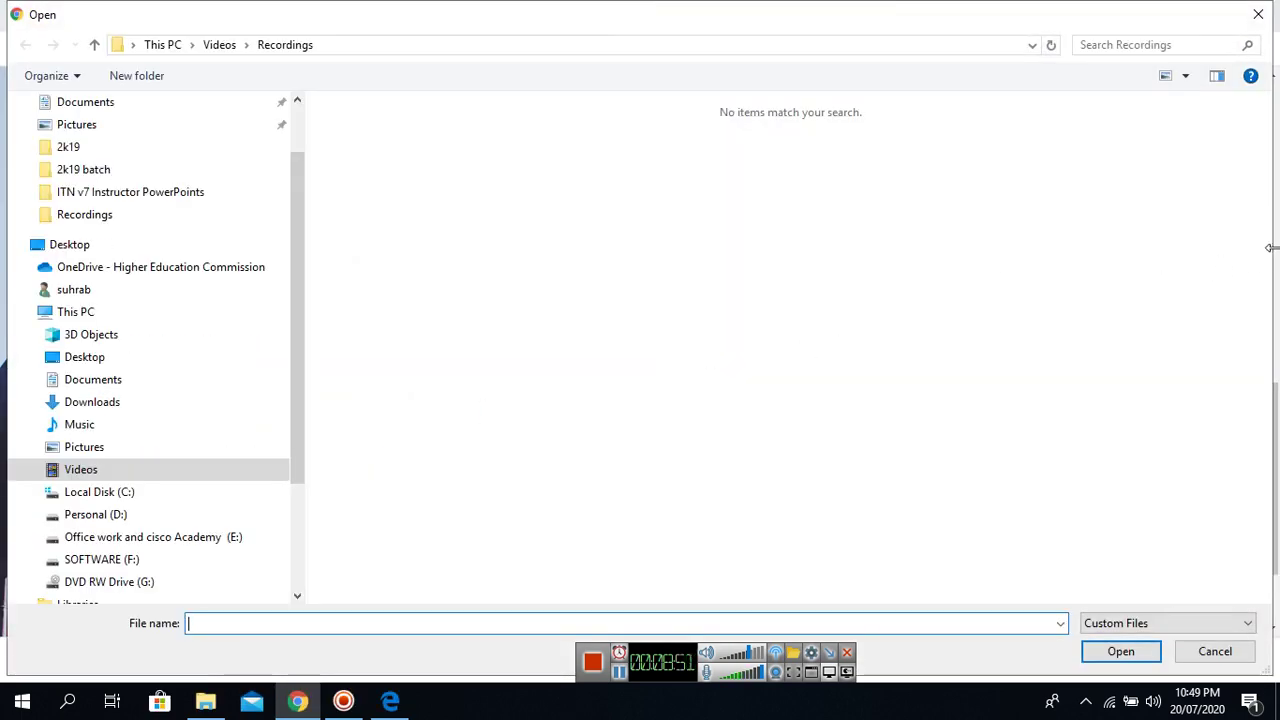
Attach the bill electict image from the Desktop as the challan copy.
left_click(88, 250)
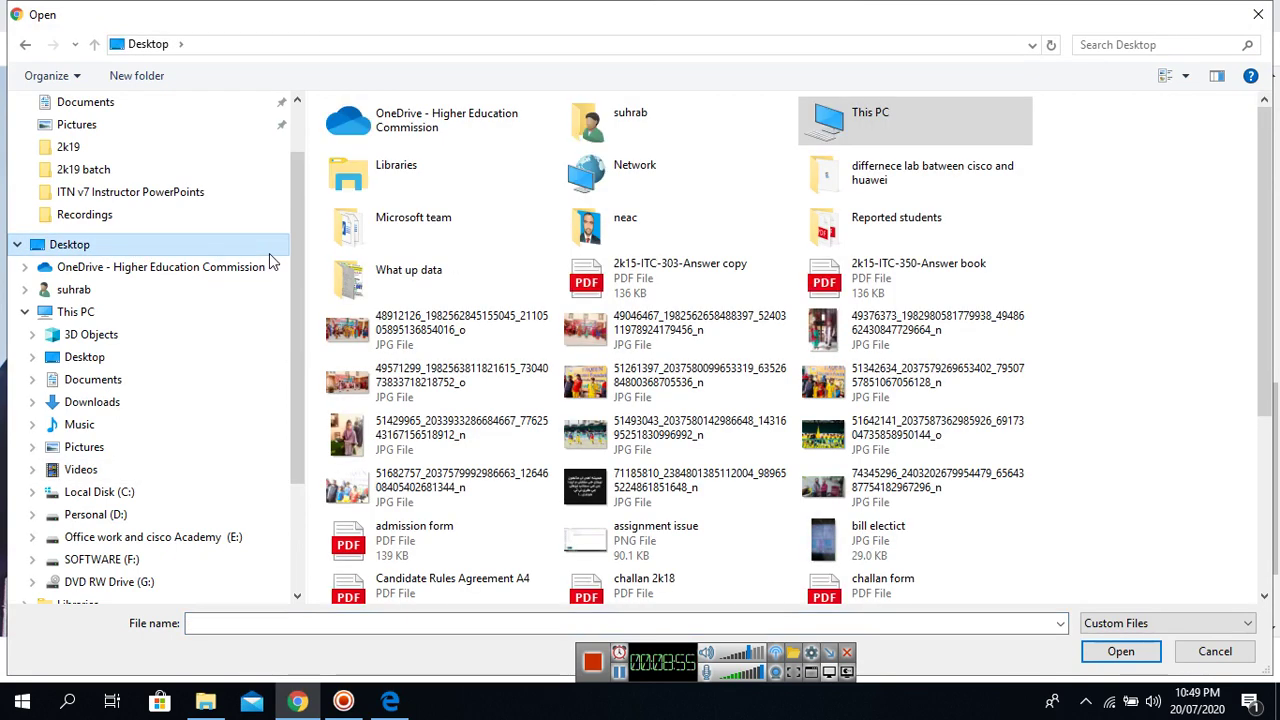
left_click_drag(1268, 280, 1276, 522)
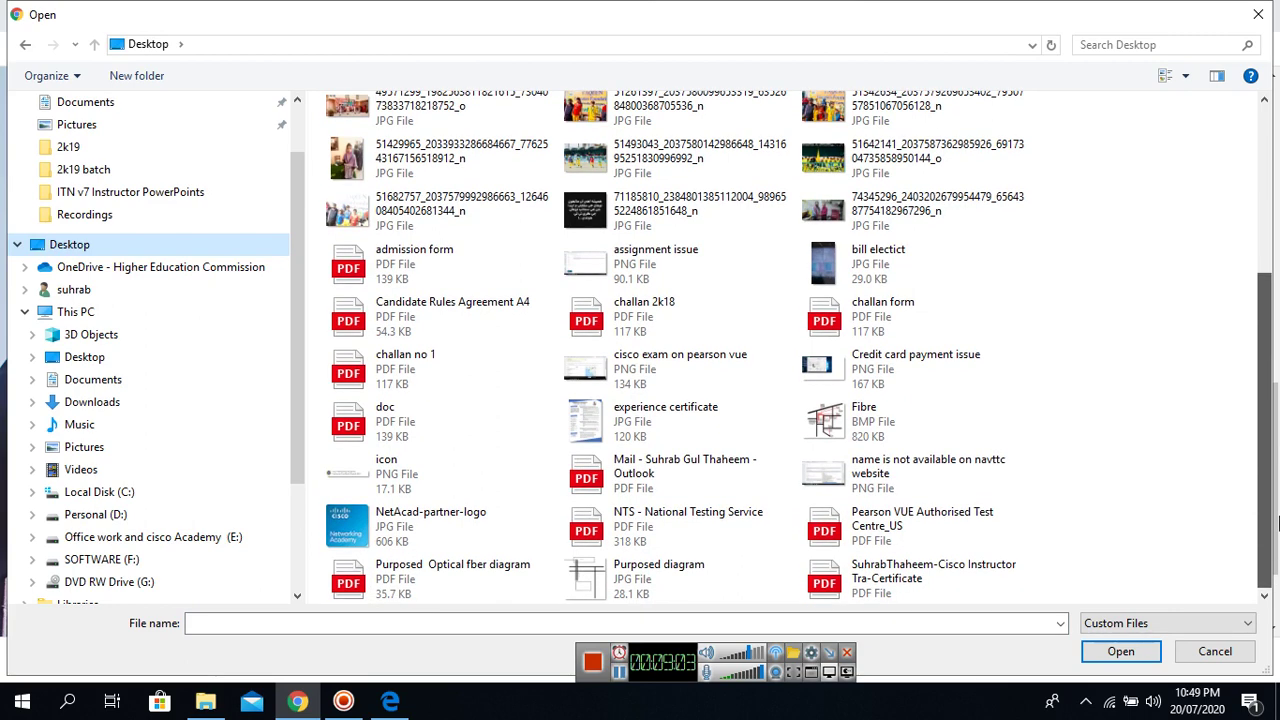
left_click_drag(1276, 470, 1274, 205)
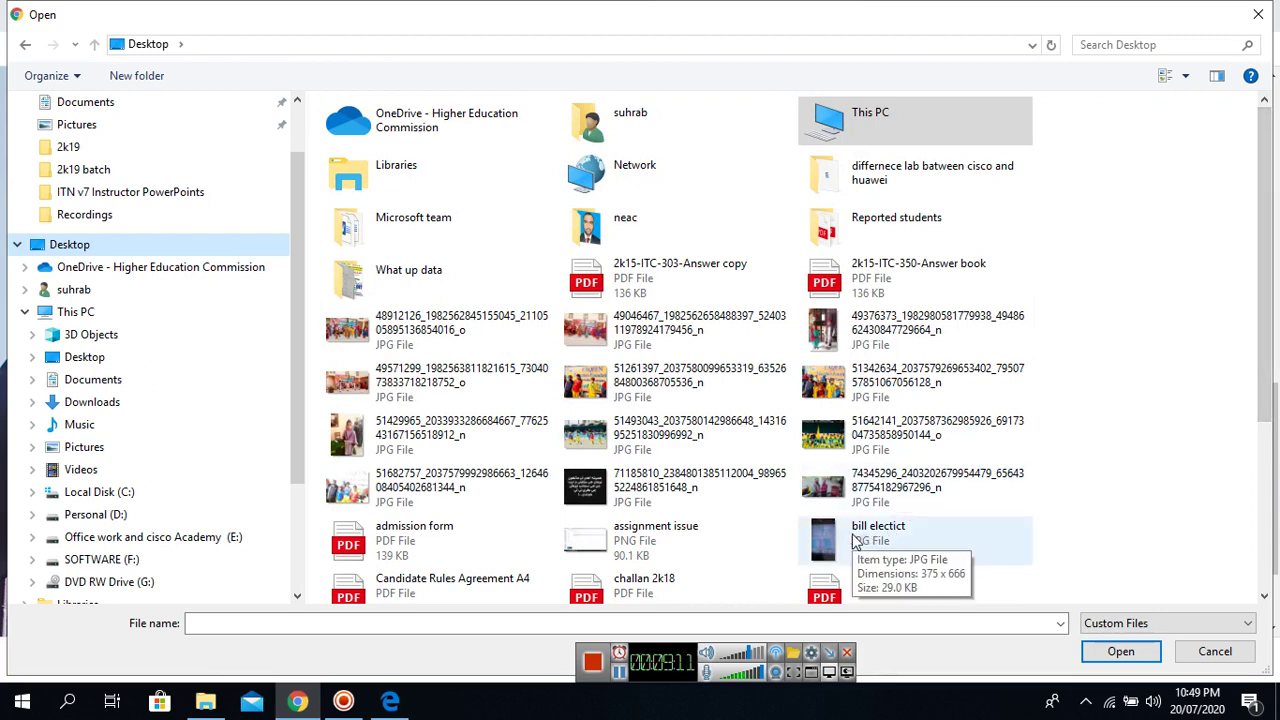
double_click(853, 540)
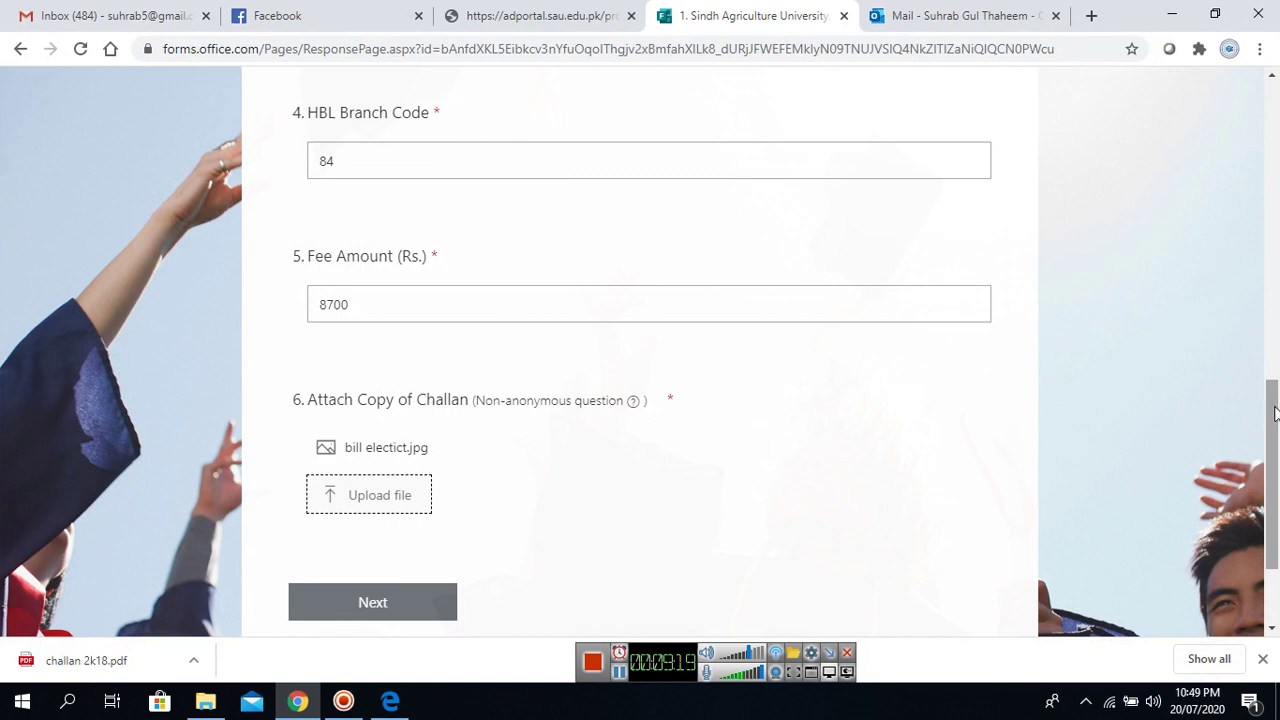
Go to Part B Personal Information and enter the student's CNIC number.
left_click_drag(1275, 413, 1275, 465)
left_click(404, 445)
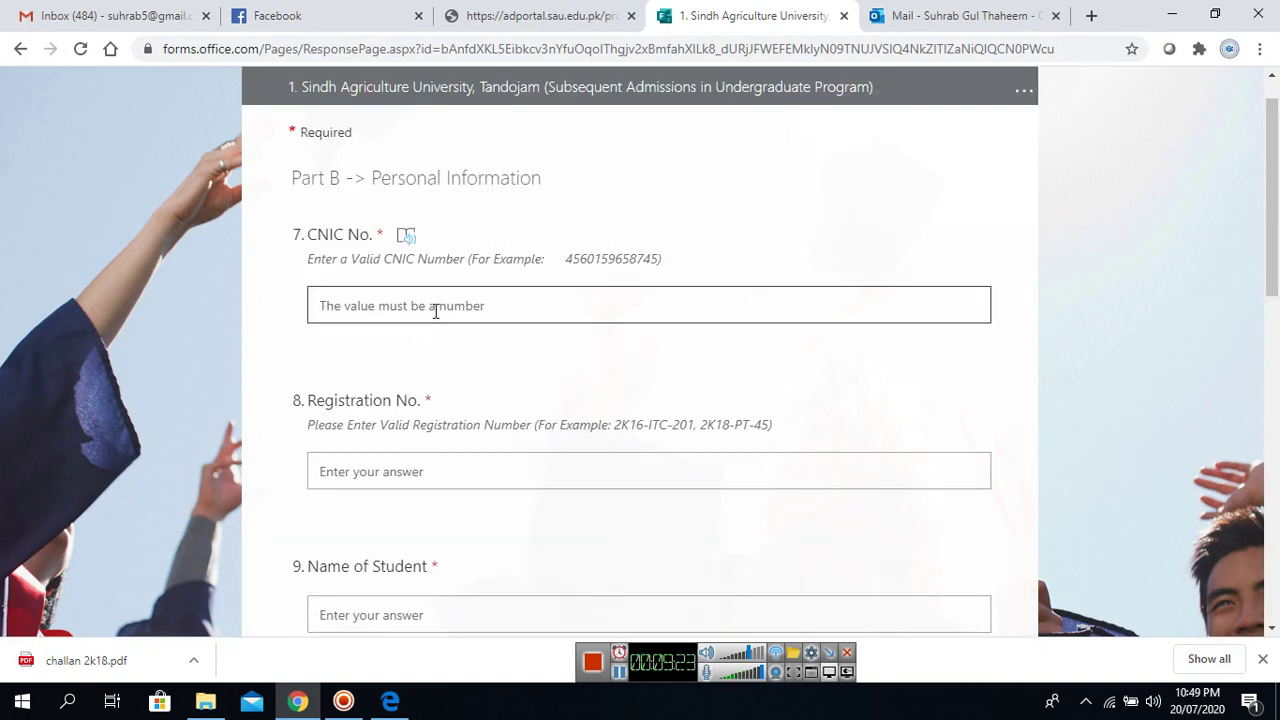
left_click(435, 311)
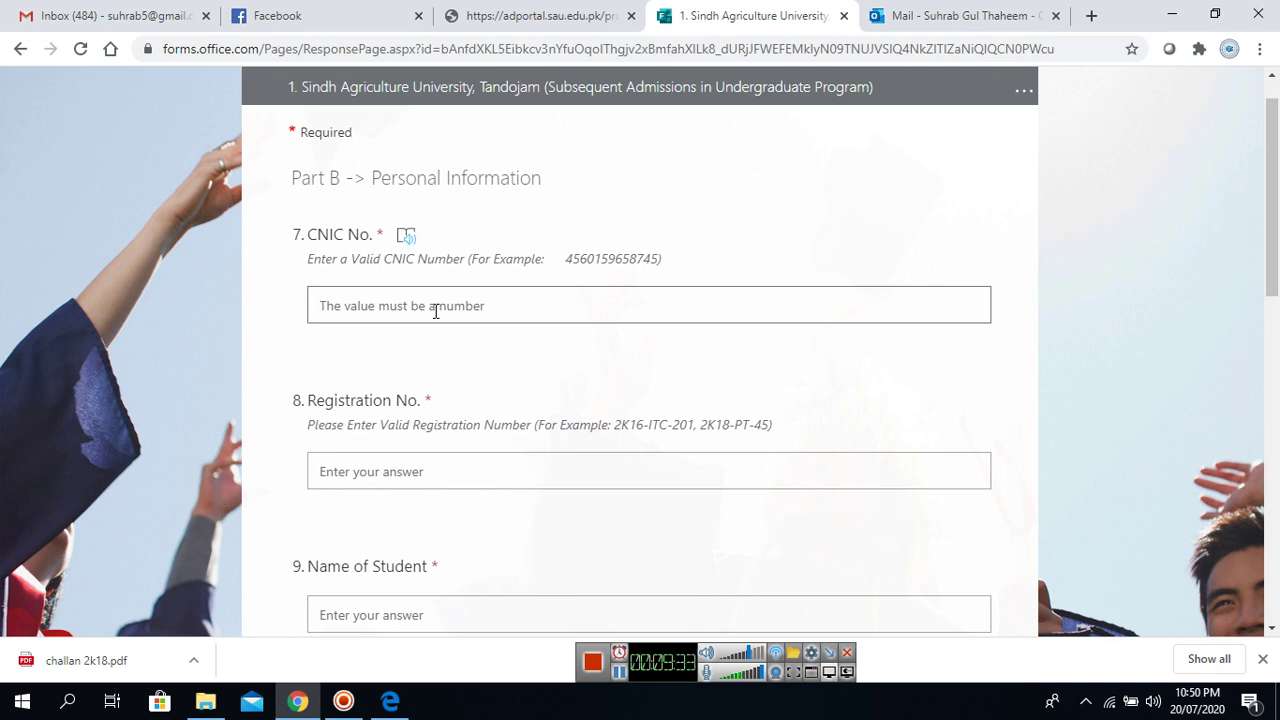
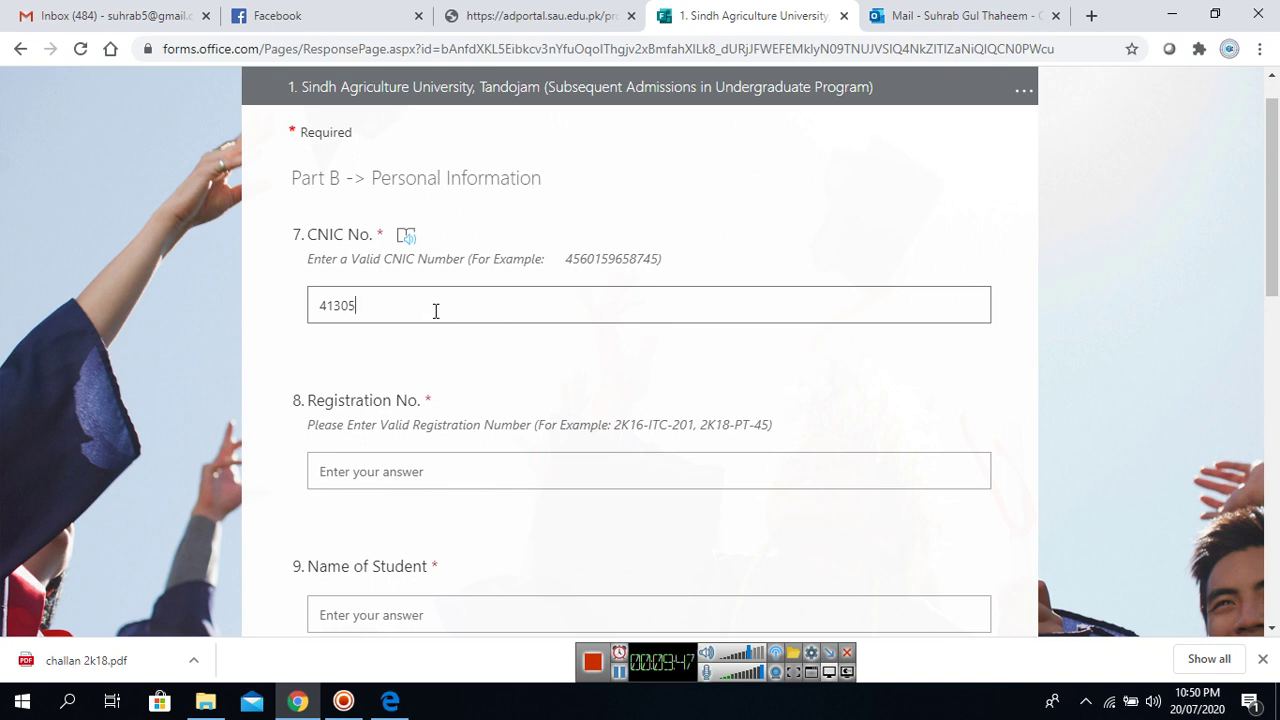
Enter the student's registration number in the Registration No. answer.
left_click(373, 466)
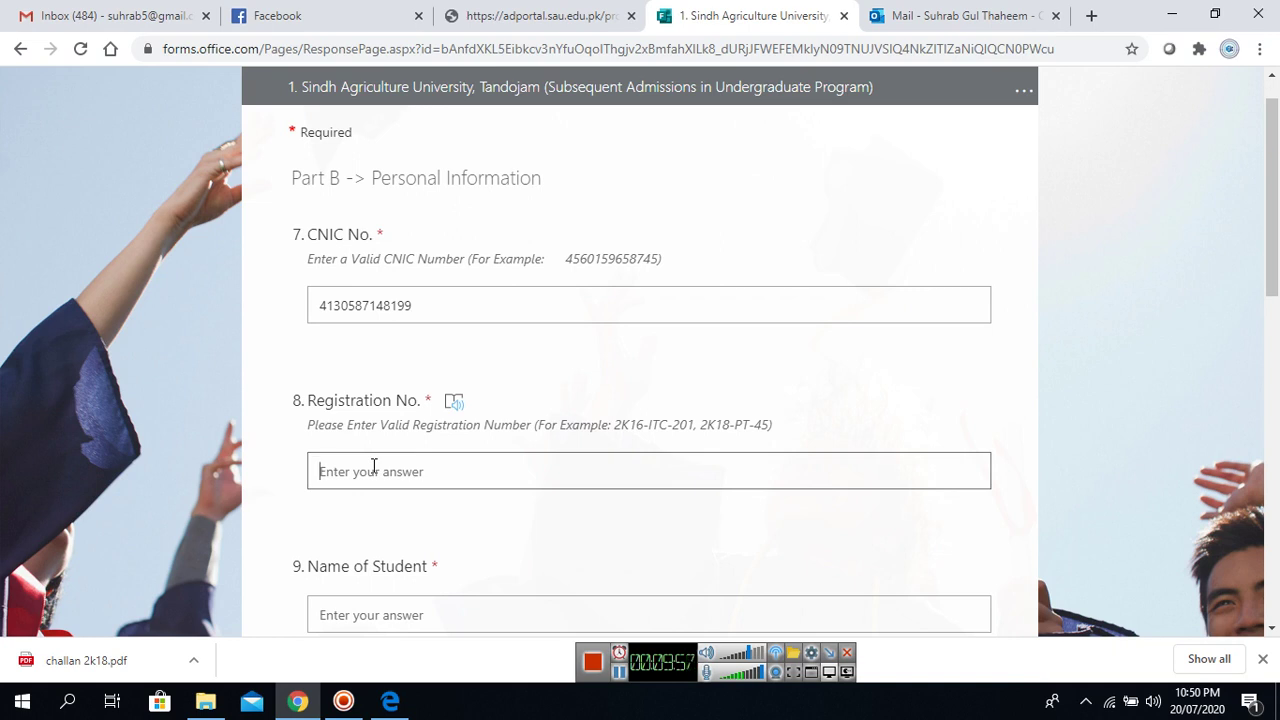
type("2k18-itc")
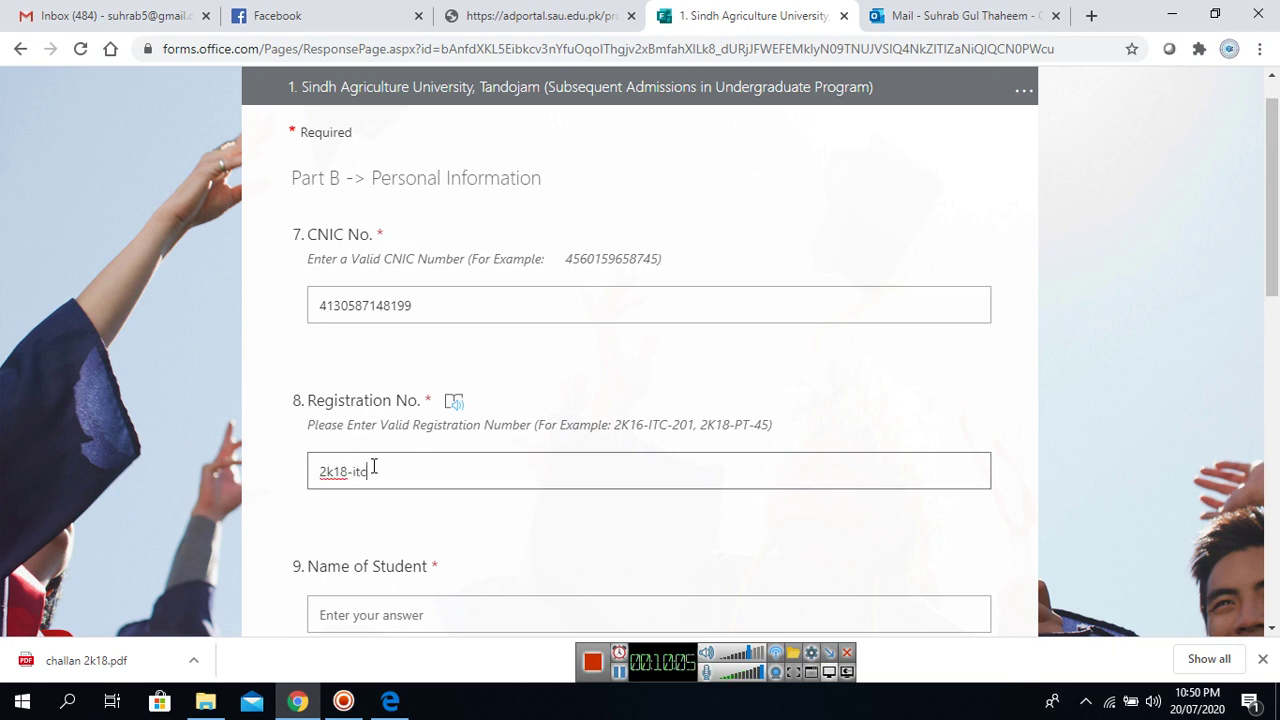
key("BackSpace")
type("490")
scroll(1275, 305, "down", 2)
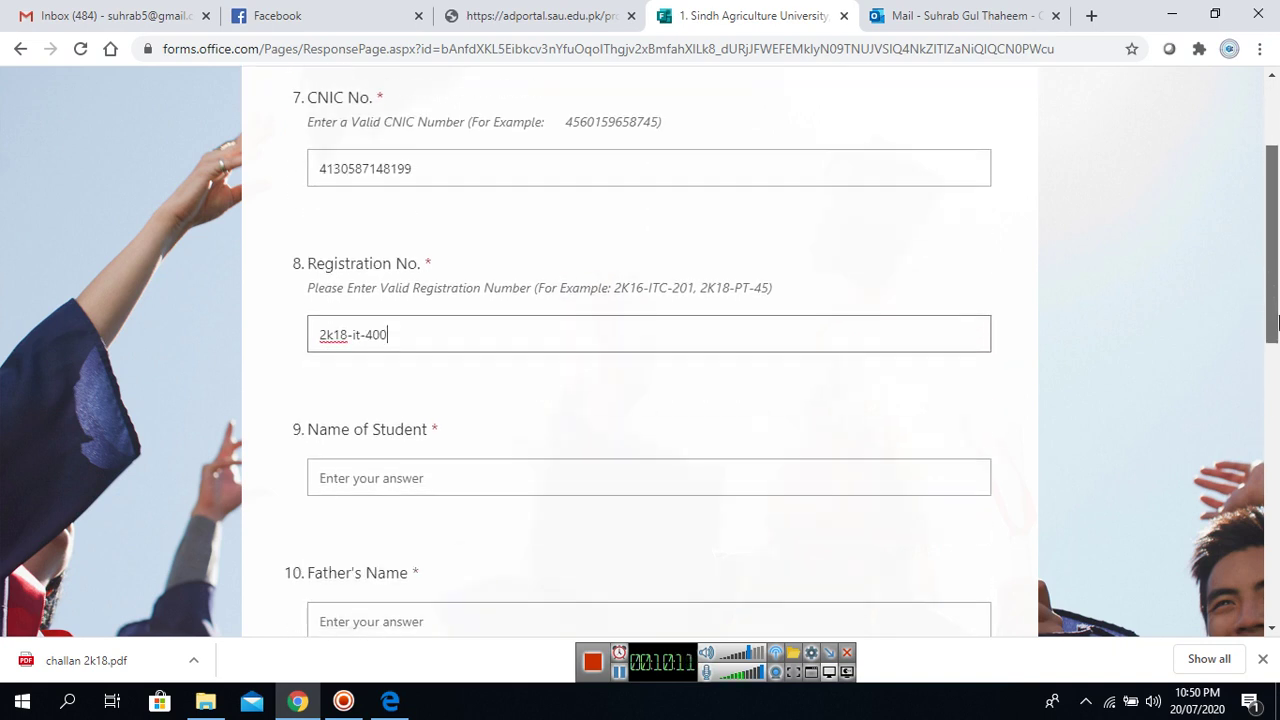
Enter sample names 'abc' for the student and 'xyz' for the father.
left_click(449, 352)
type("abc")
left_click(411, 487)
type("xyz")
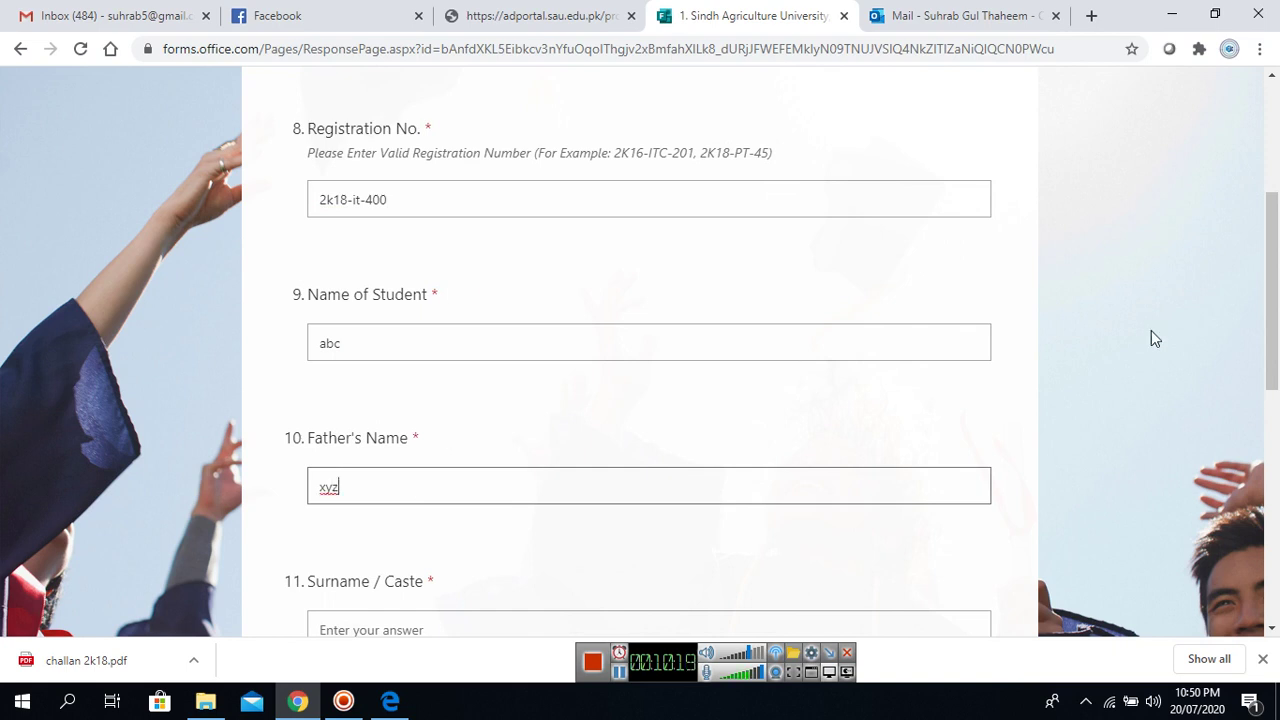
scroll(1276, 330, "down", 1)
scroll(1276, 372, "down", 1)
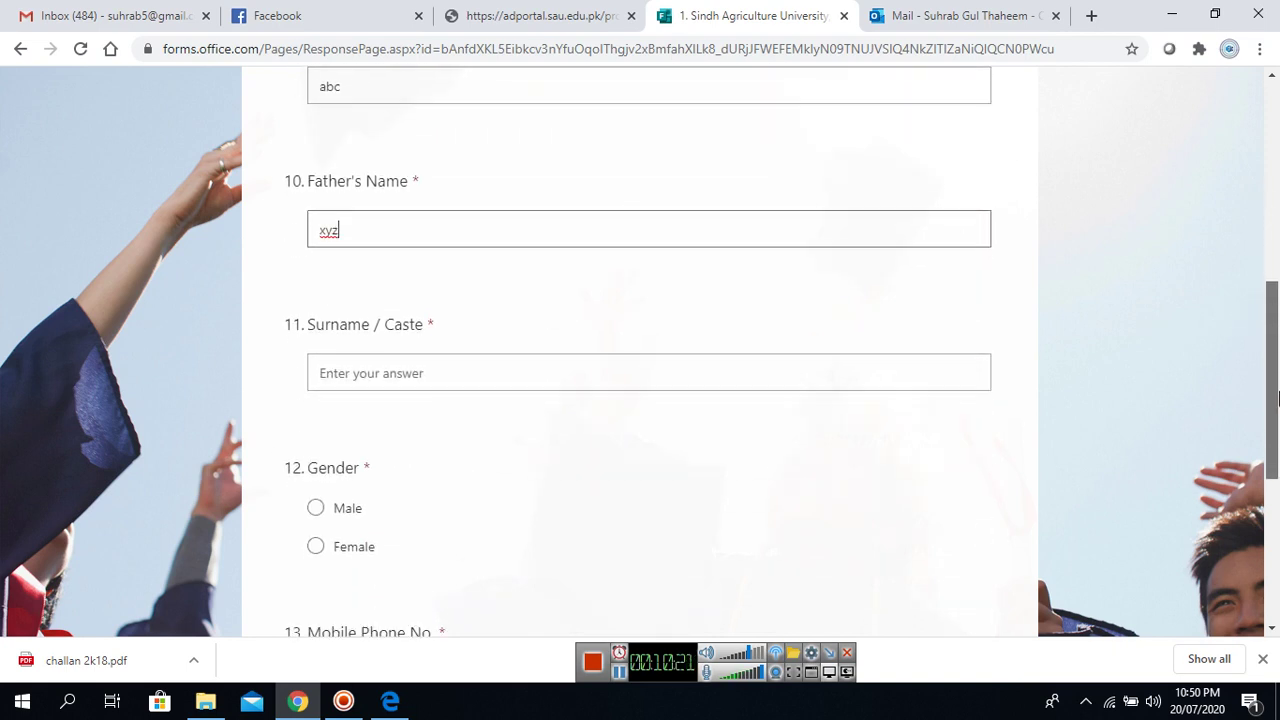
Set surname to 'def', gender to Male, and enter the student's mobile phone number.
left_click(425, 369)
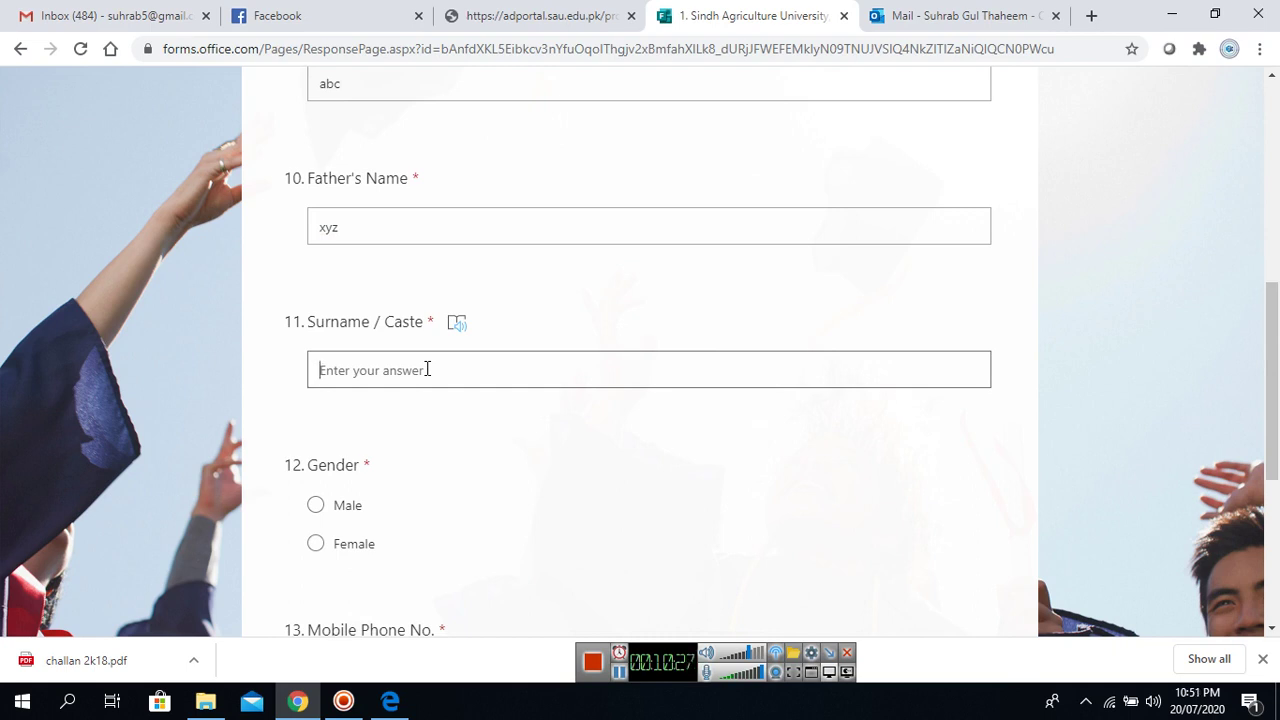
type("def")
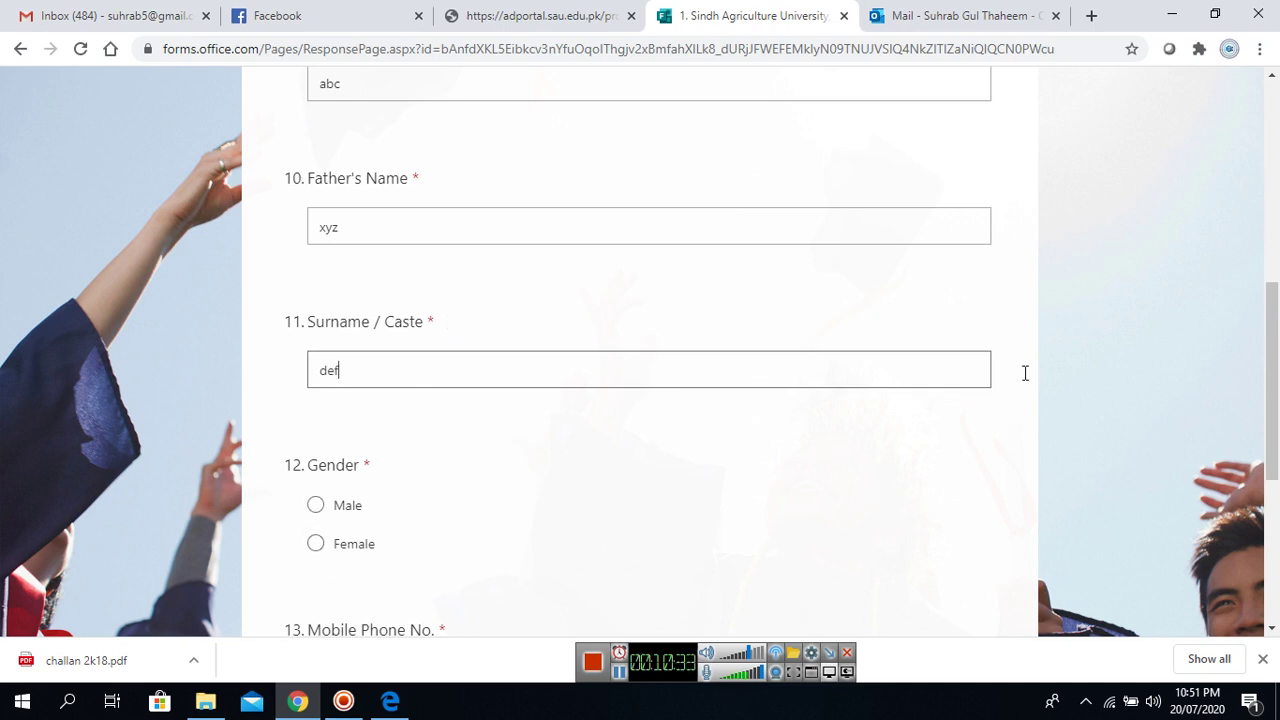
left_click_drag(1278, 328, 1278, 346)
scroll(1278, 346, "down", 1)
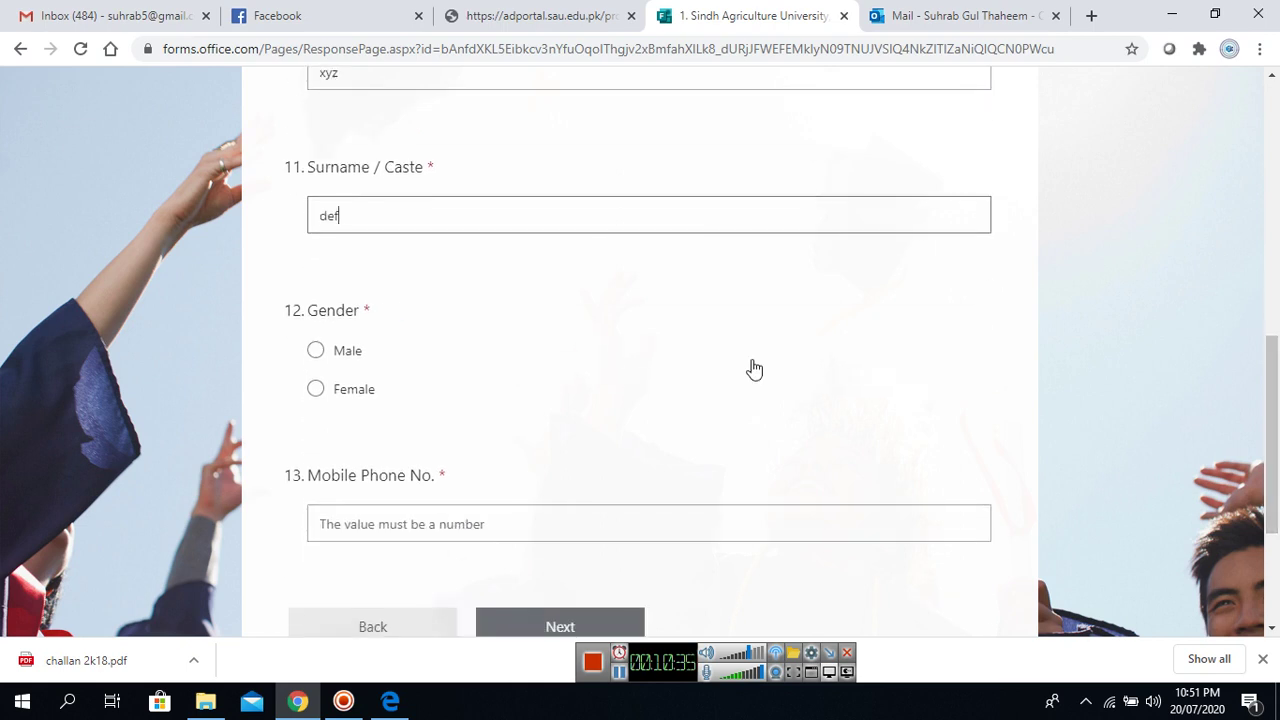
left_click(316, 352)
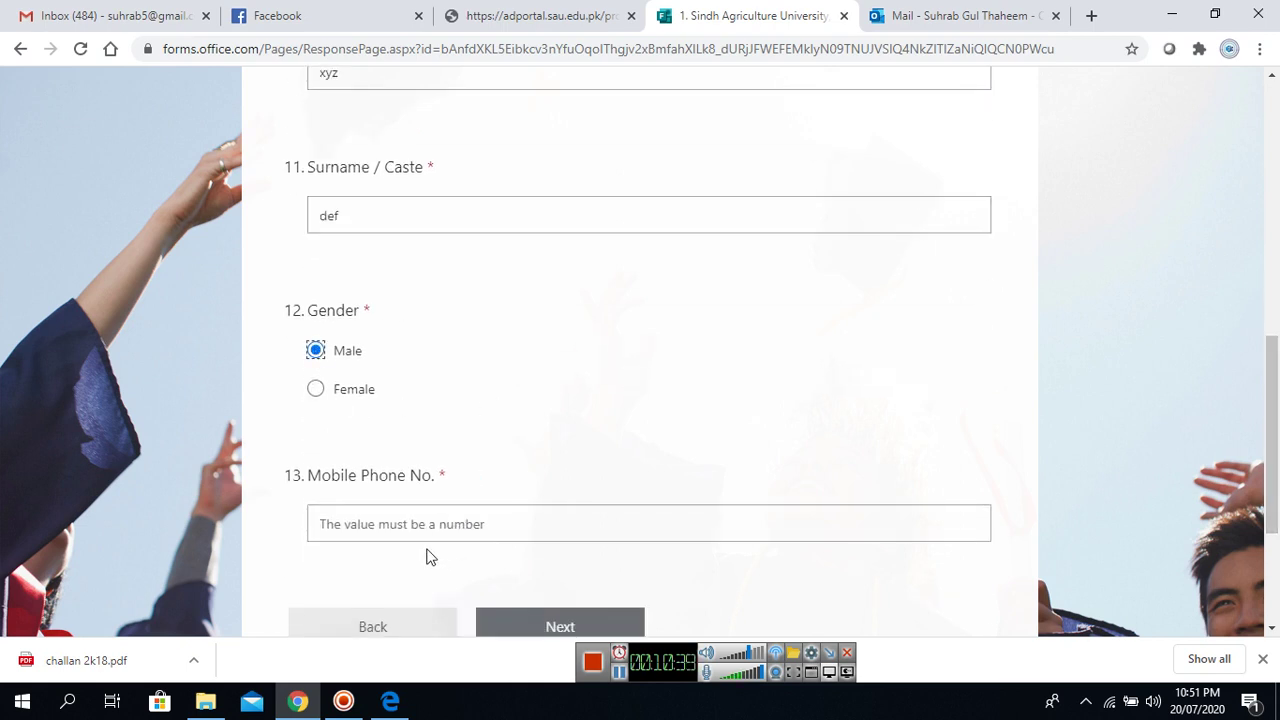
left_click(422, 522)
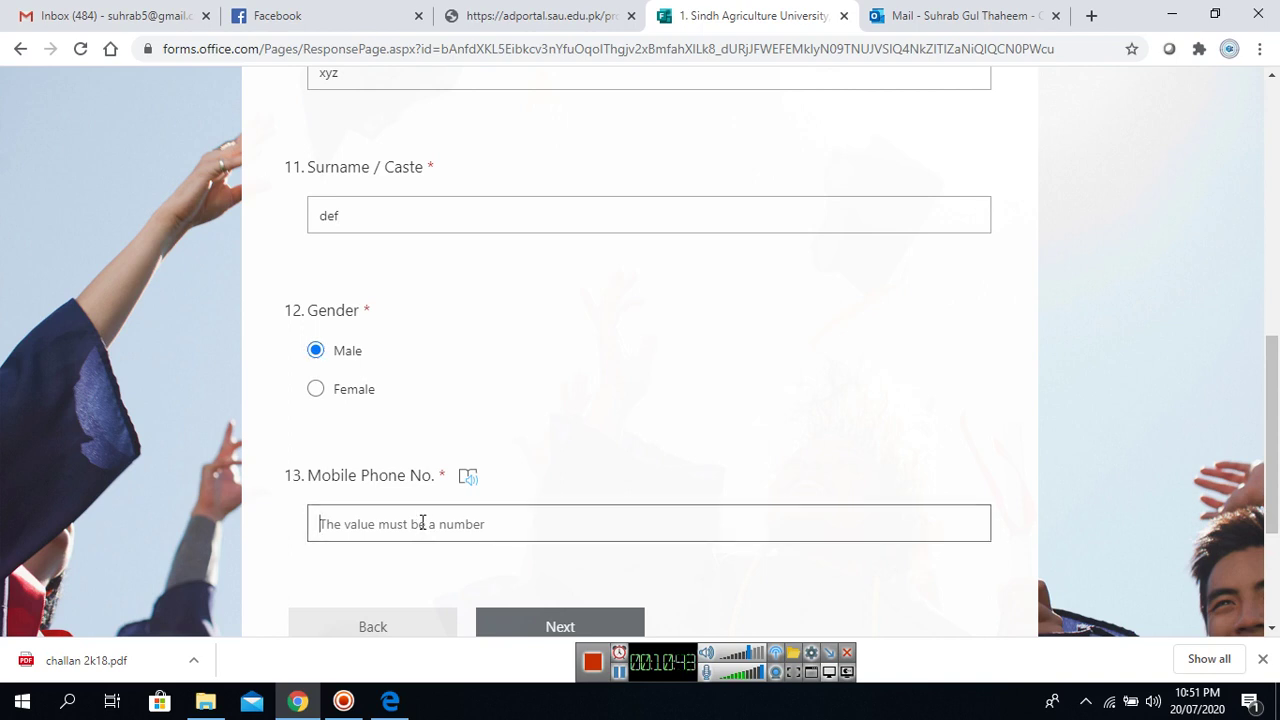
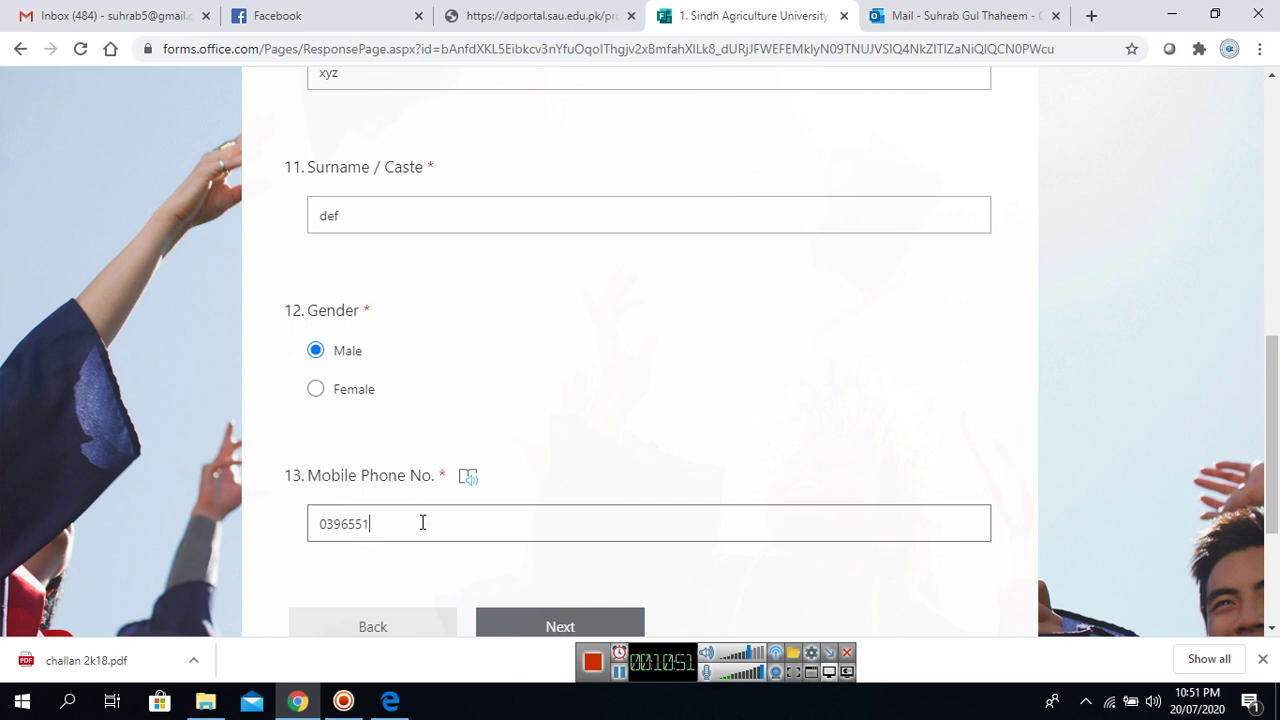
left_click_drag(1276, 360, 1276, 388)
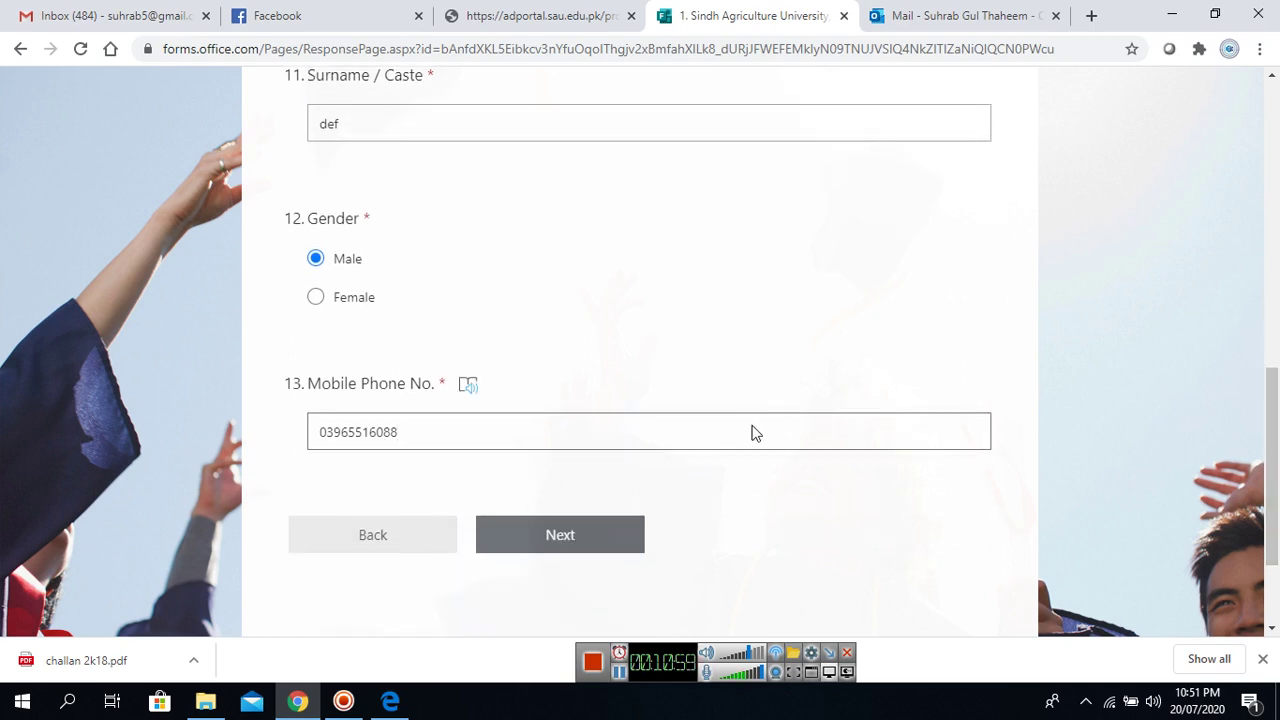
Go to the next section and choose Information Technology Centre as the faculty.
left_click(548, 545)
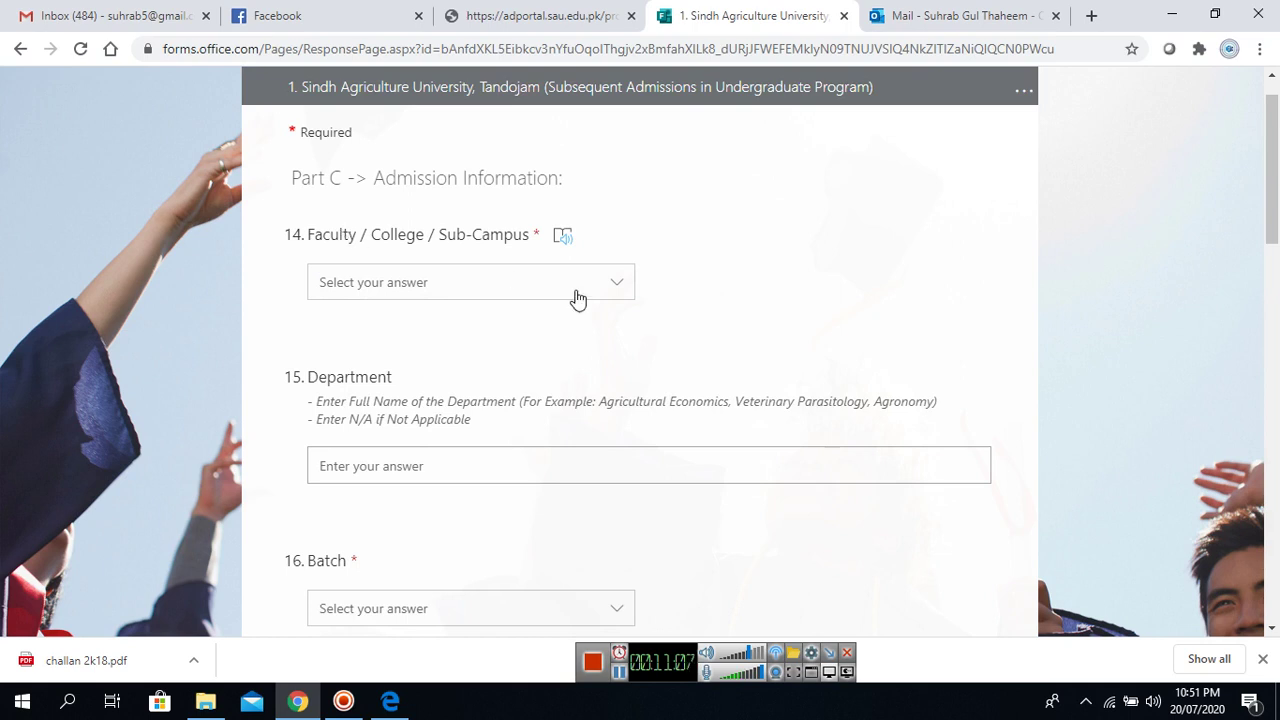
left_click(614, 288)
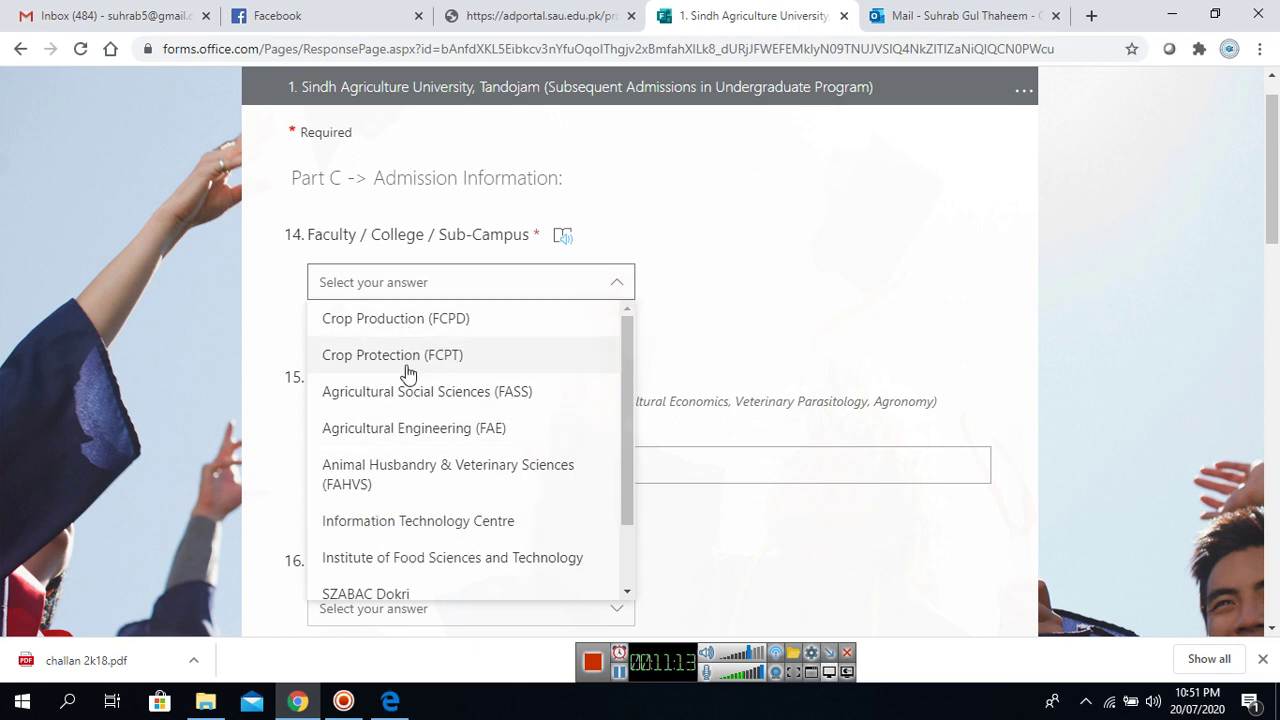
left_click(417, 521)
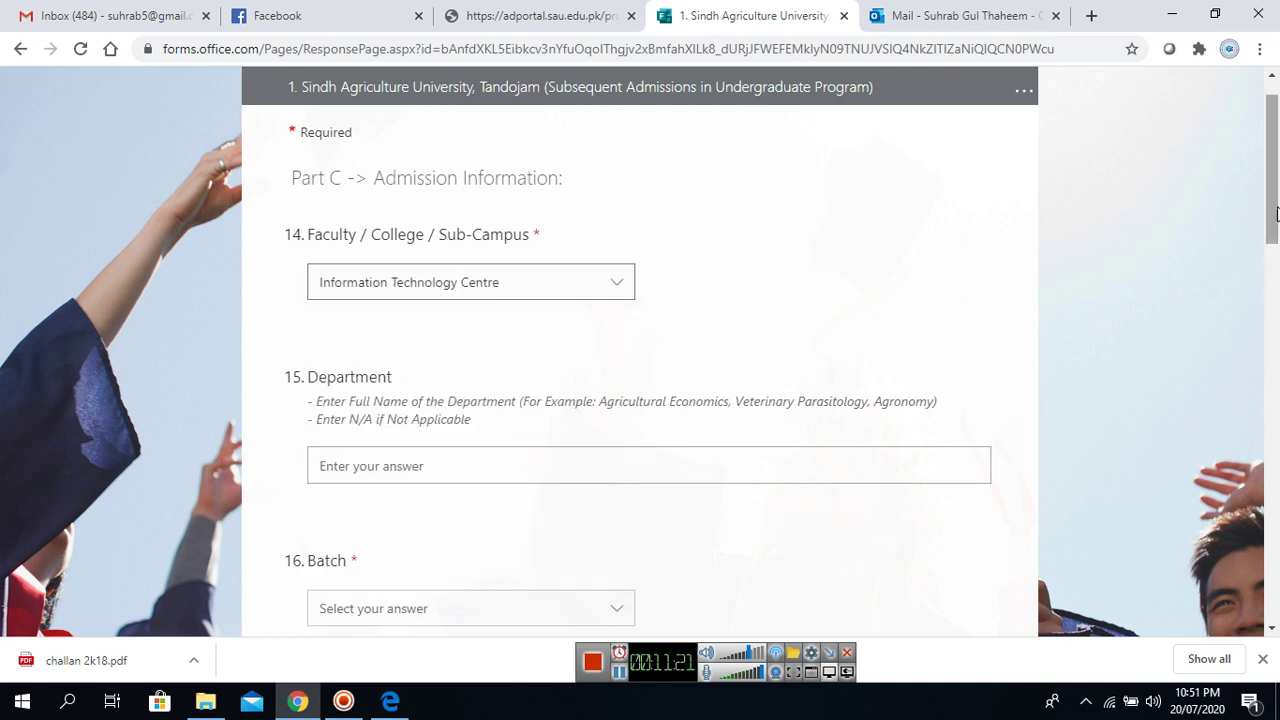
left_click_drag(1275, 208, 1275, 237)
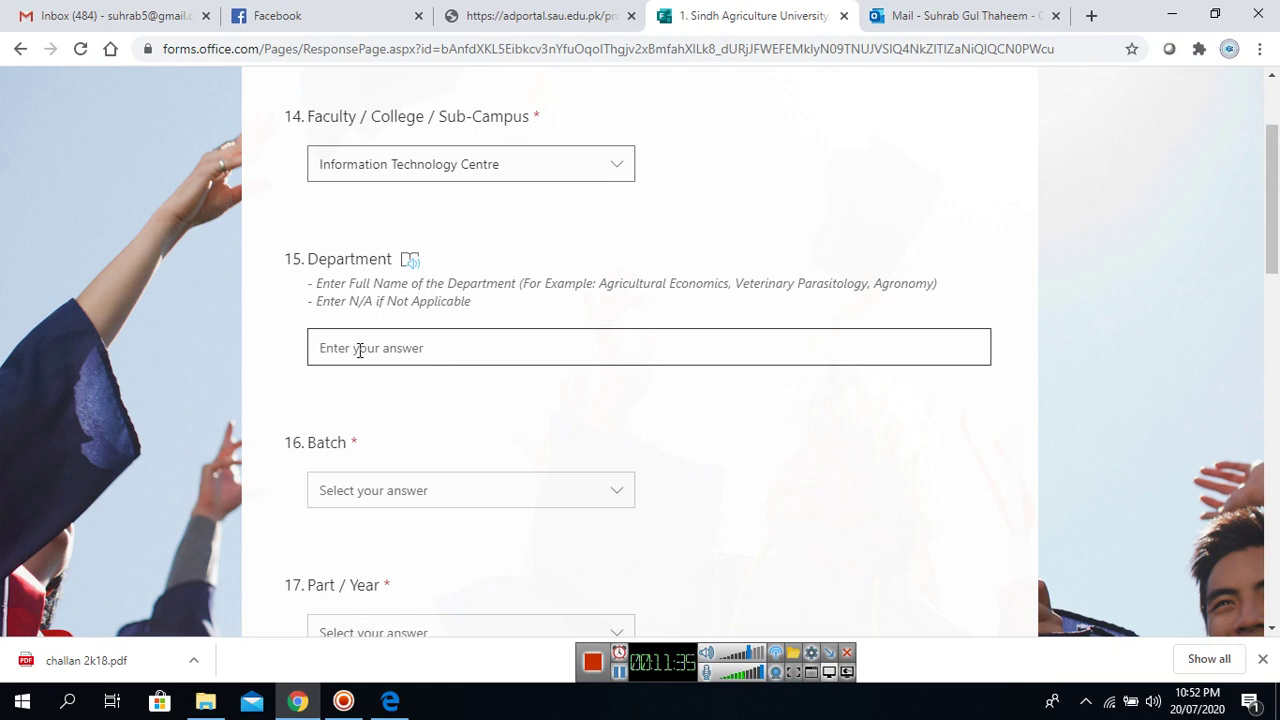
Type N/A as the Department answer, correcting the mistypes along the way.
left_click(360, 350)
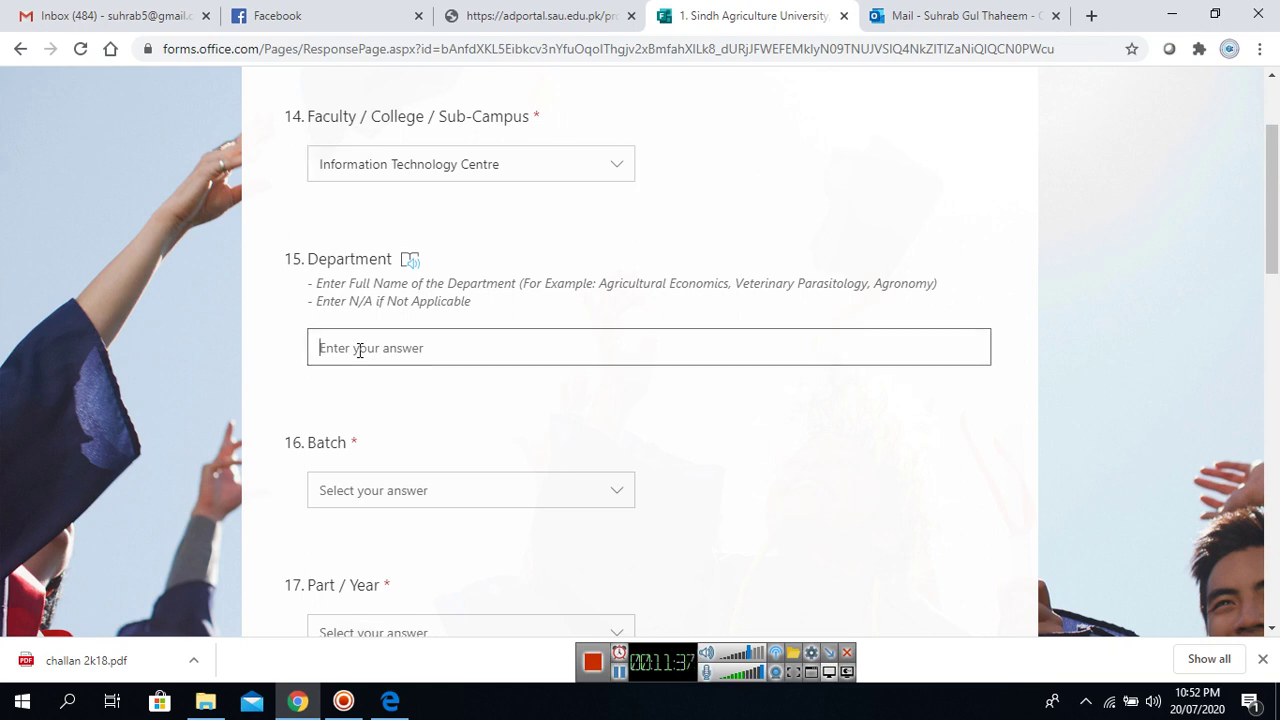
type("N/A")
key("BackSpace")
key("BackSpace")
key("BackSpace")
type("I")
key("BackSpace")
key("BackSpace")
type("N/C")
key("BackSpace")
key("BackSpace")
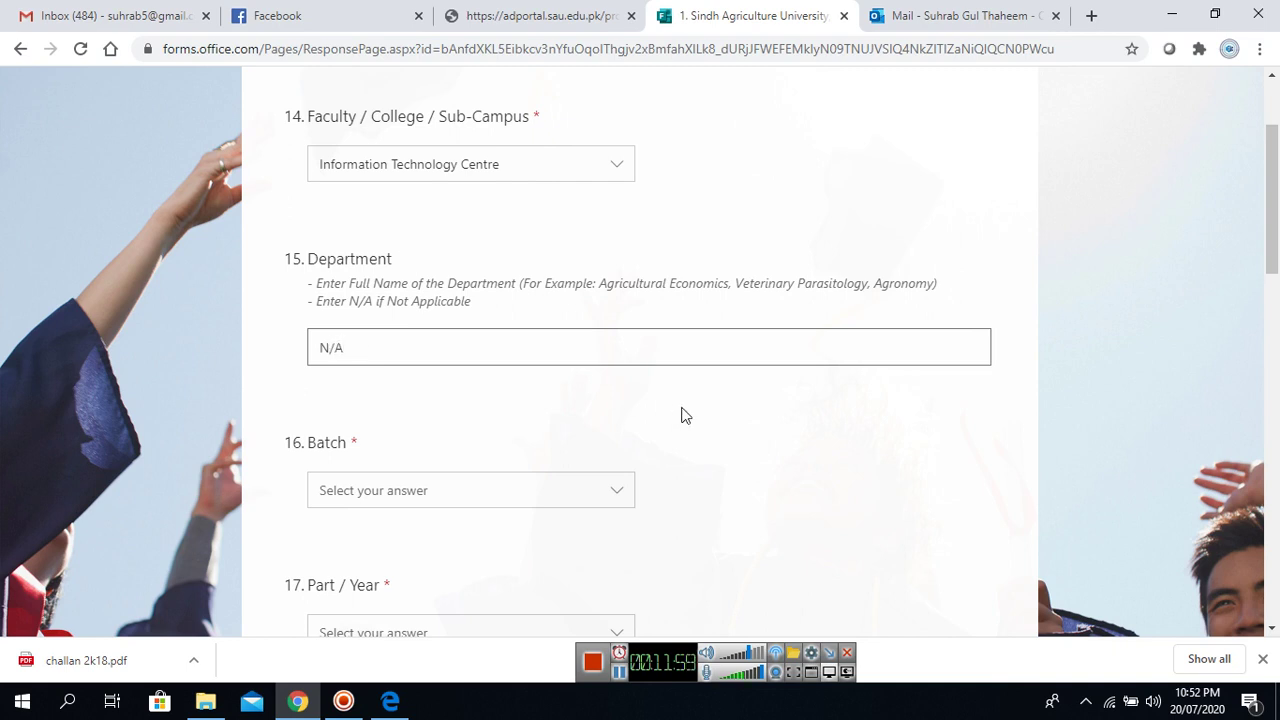
left_click_drag(1272, 276, 1278, 320)
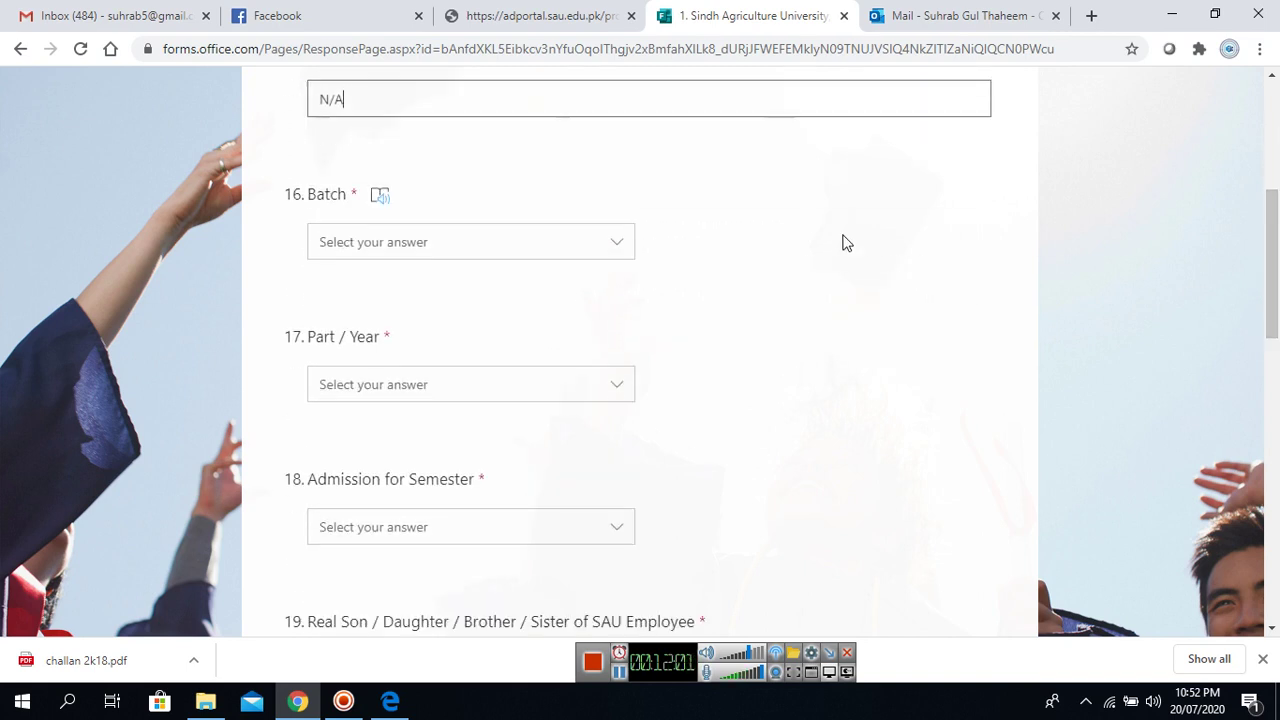
Choose 2K18 for Batch and Part - II for Part / Year.
left_click(617, 242)
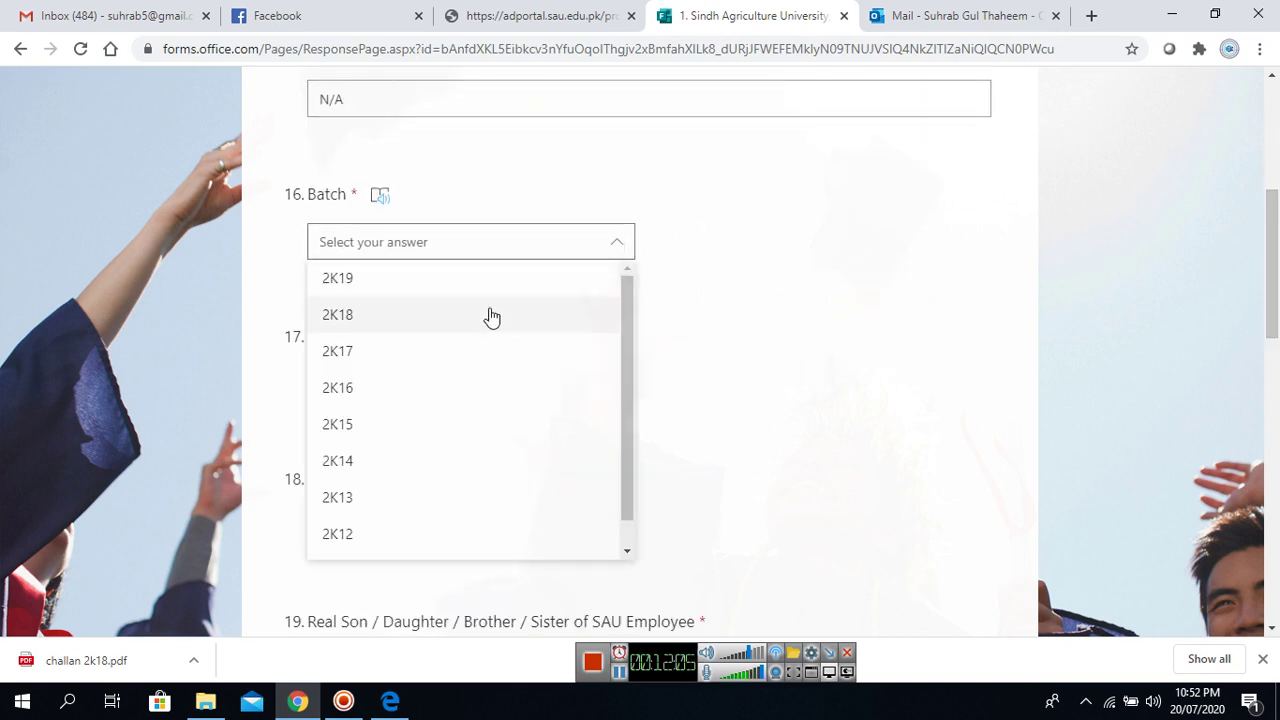
left_click(491, 316)
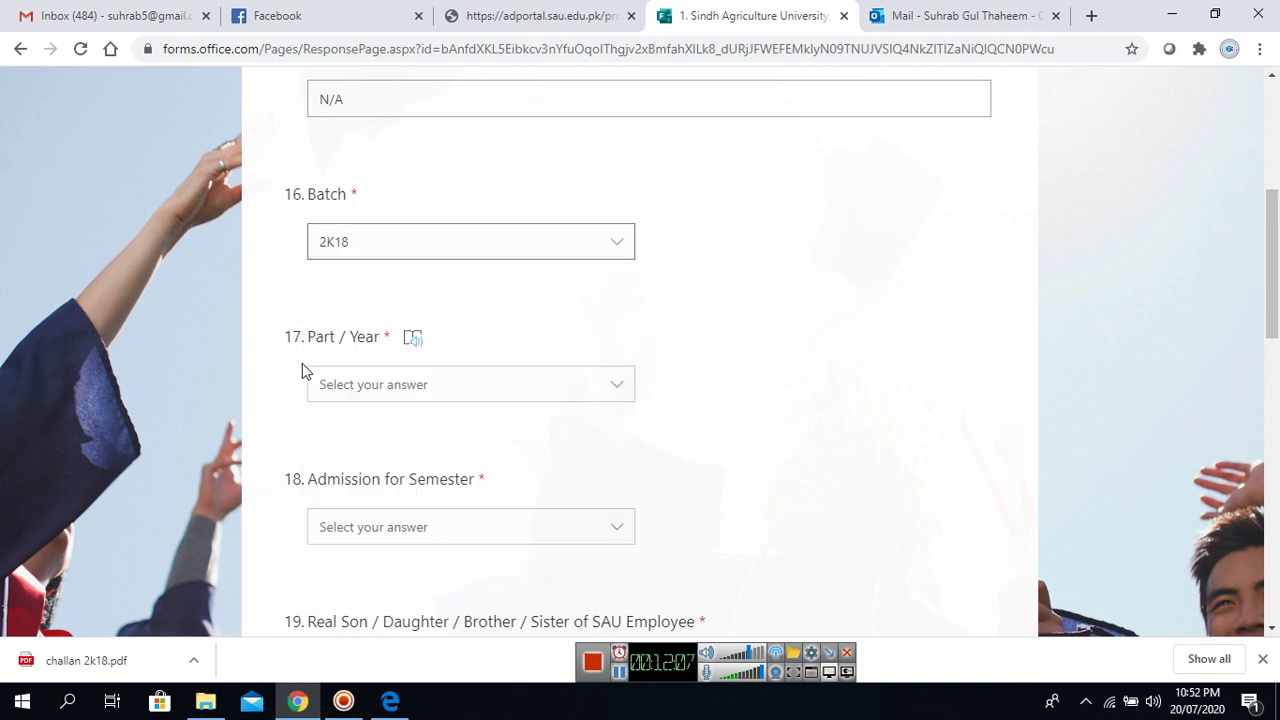
left_click(613, 390)
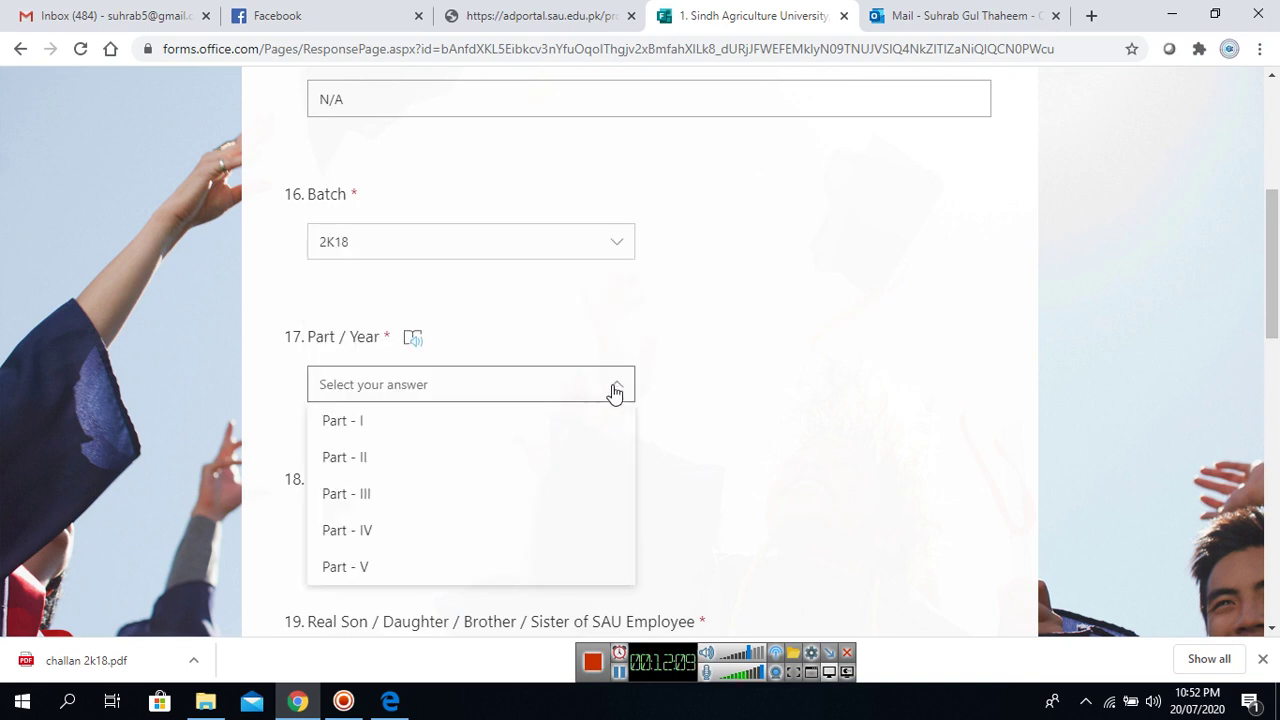
left_click(444, 474)
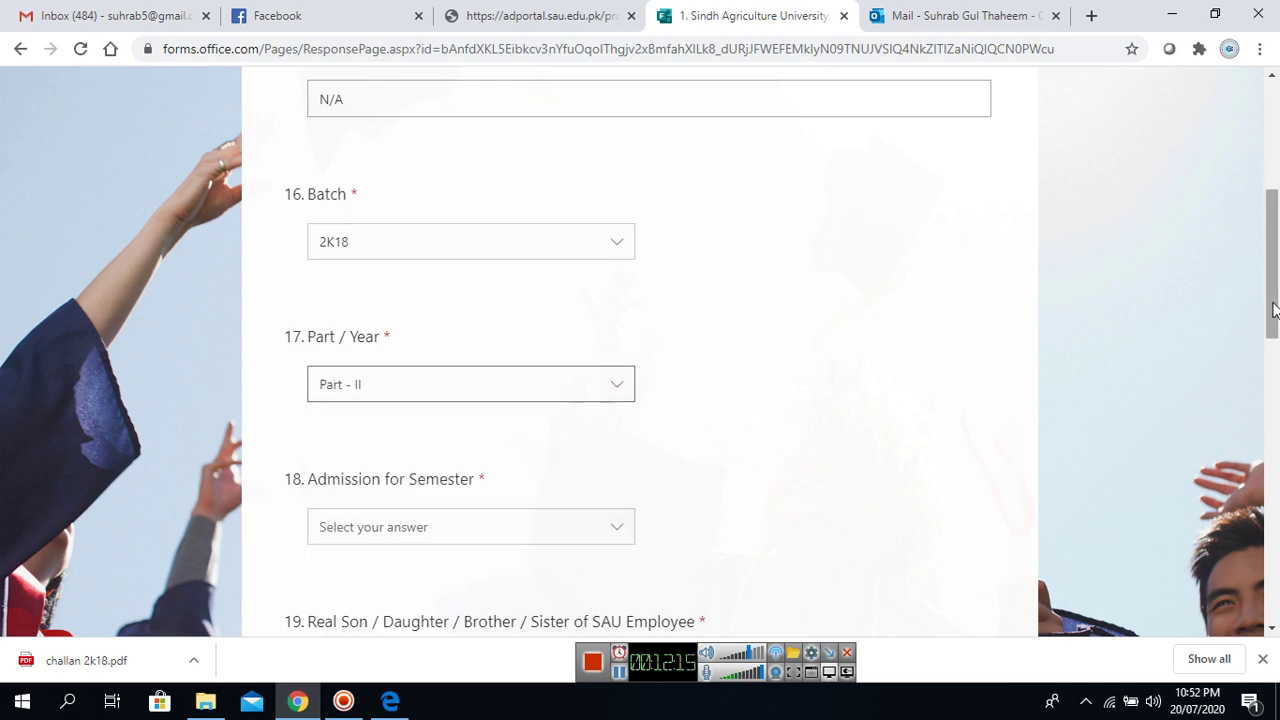
left_click_drag(1276, 300, 1277, 358)
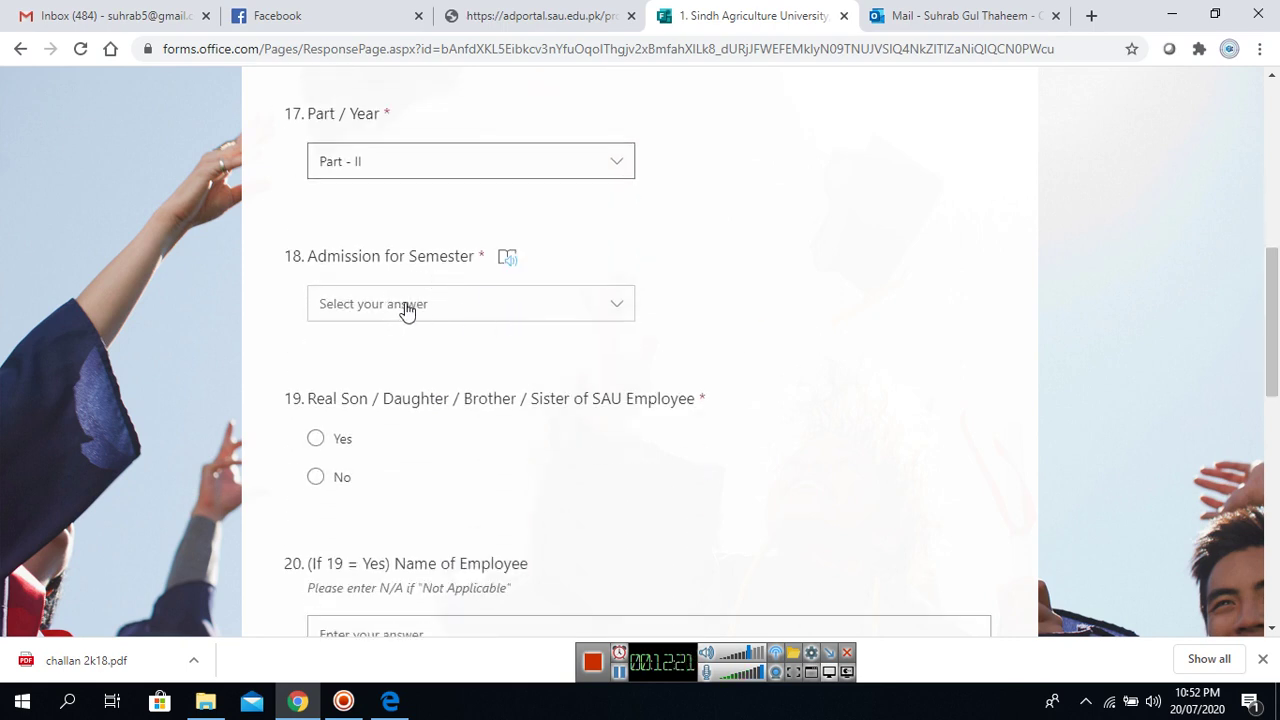
Choose semester 2 and answer No to the SAU-employee relation question.
left_click(594, 317)
left_click(446, 376)
left_click_drag(1274, 280, 1277, 317)
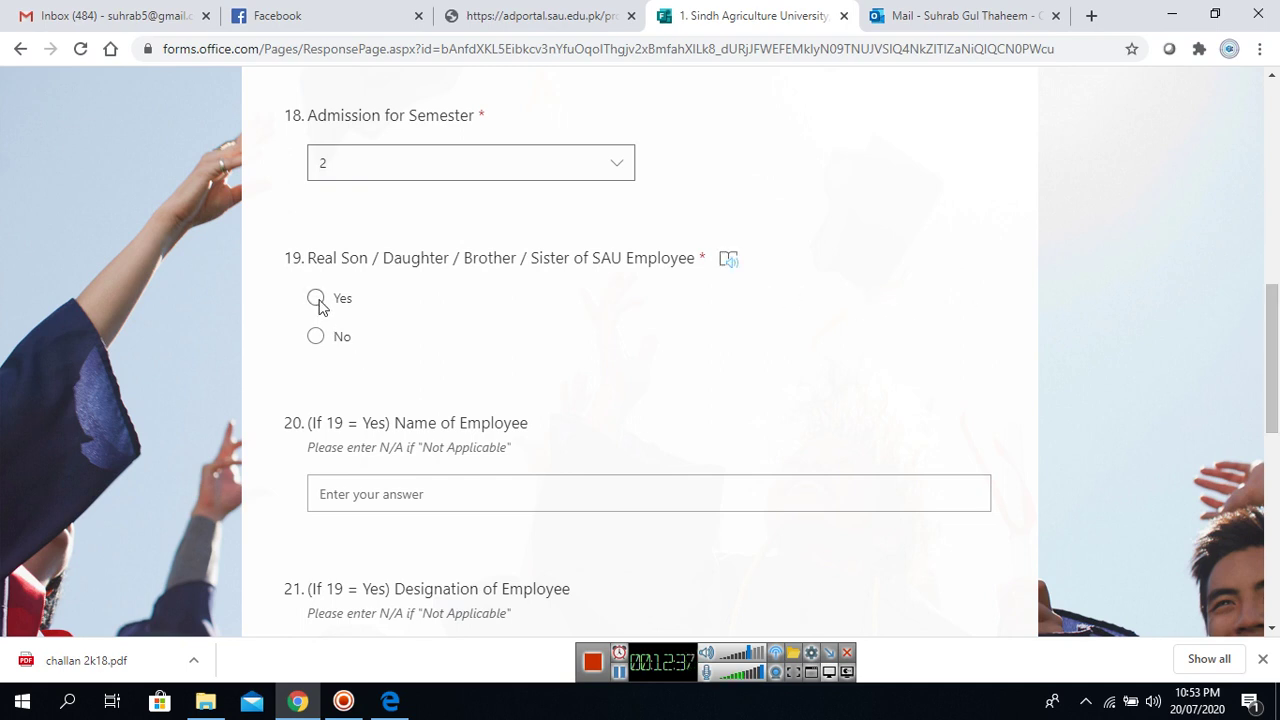
left_click(316, 337)
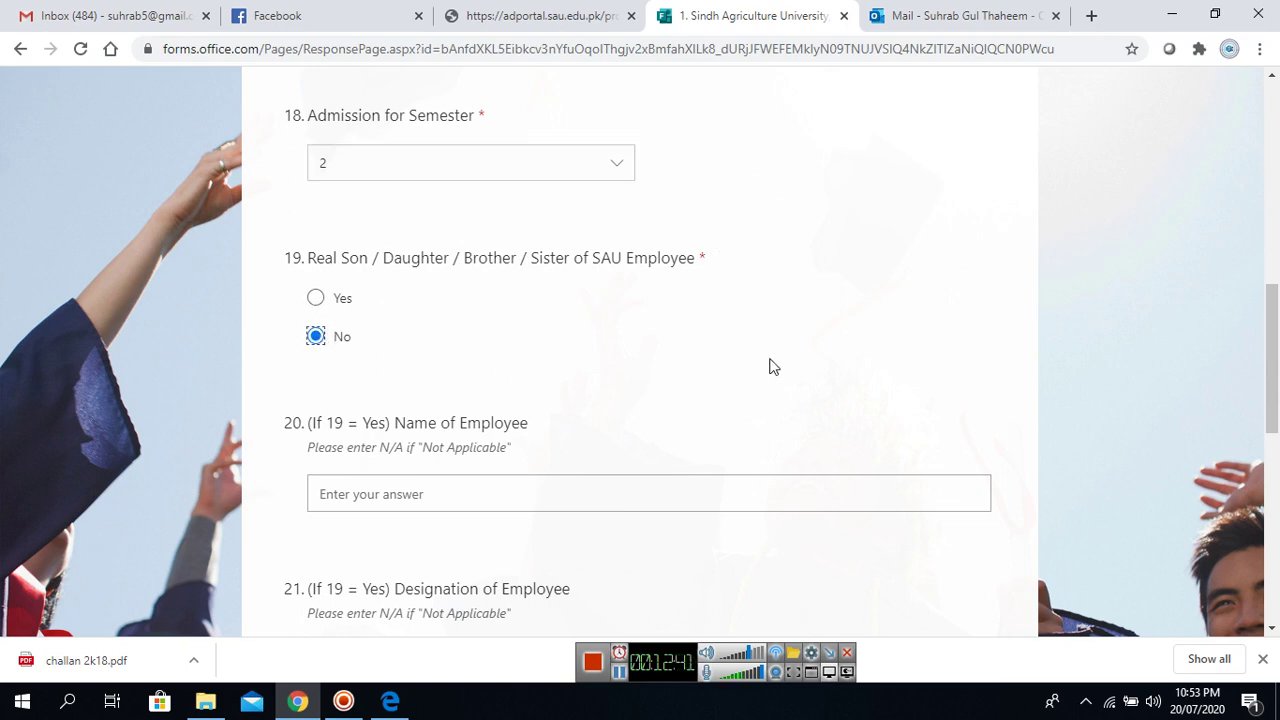
left_click_drag(1273, 322, 1275, 353)
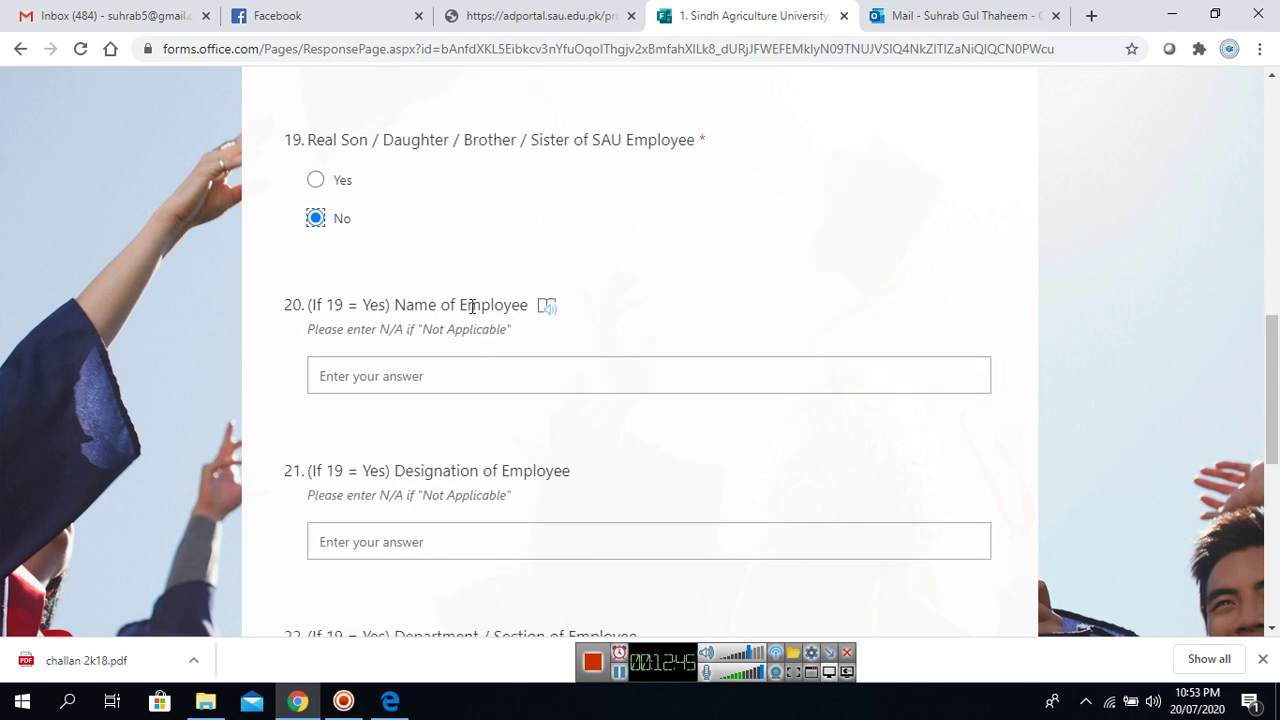
Select the Name of Employee answer box for input.
left_click(427, 386)
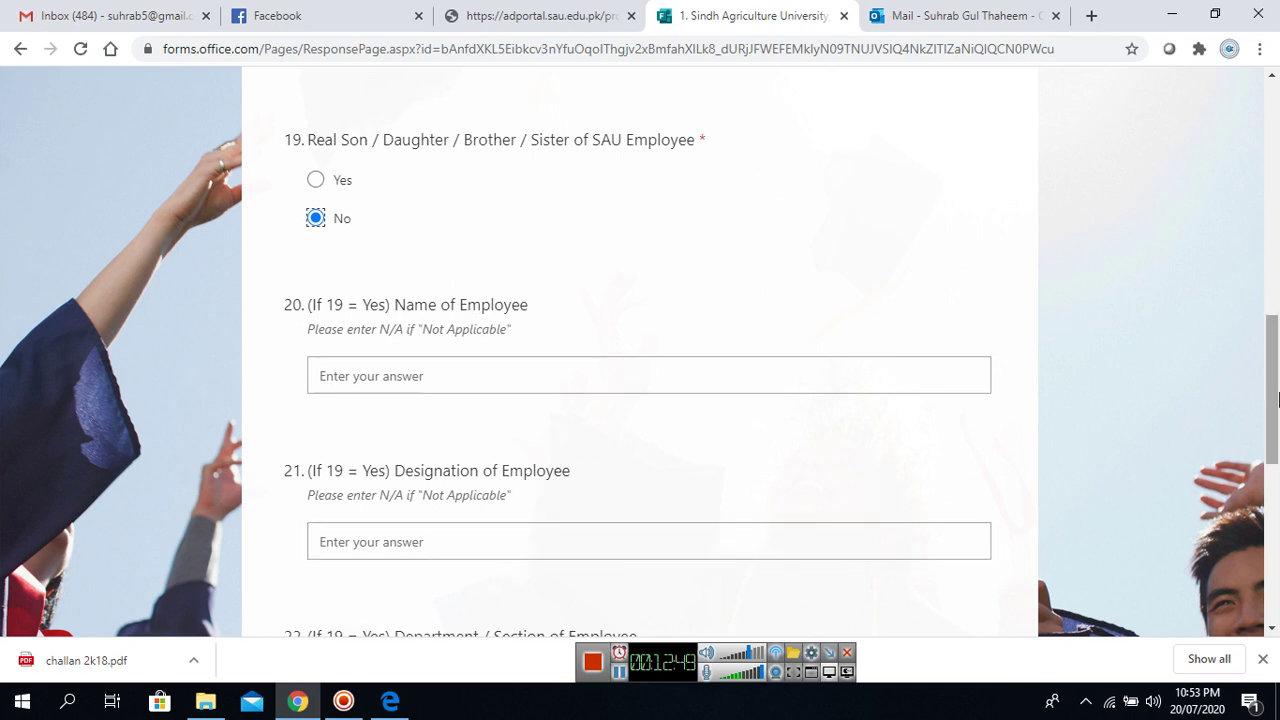
left_click_drag(1278, 400, 1278, 437)
left_click(355, 237)
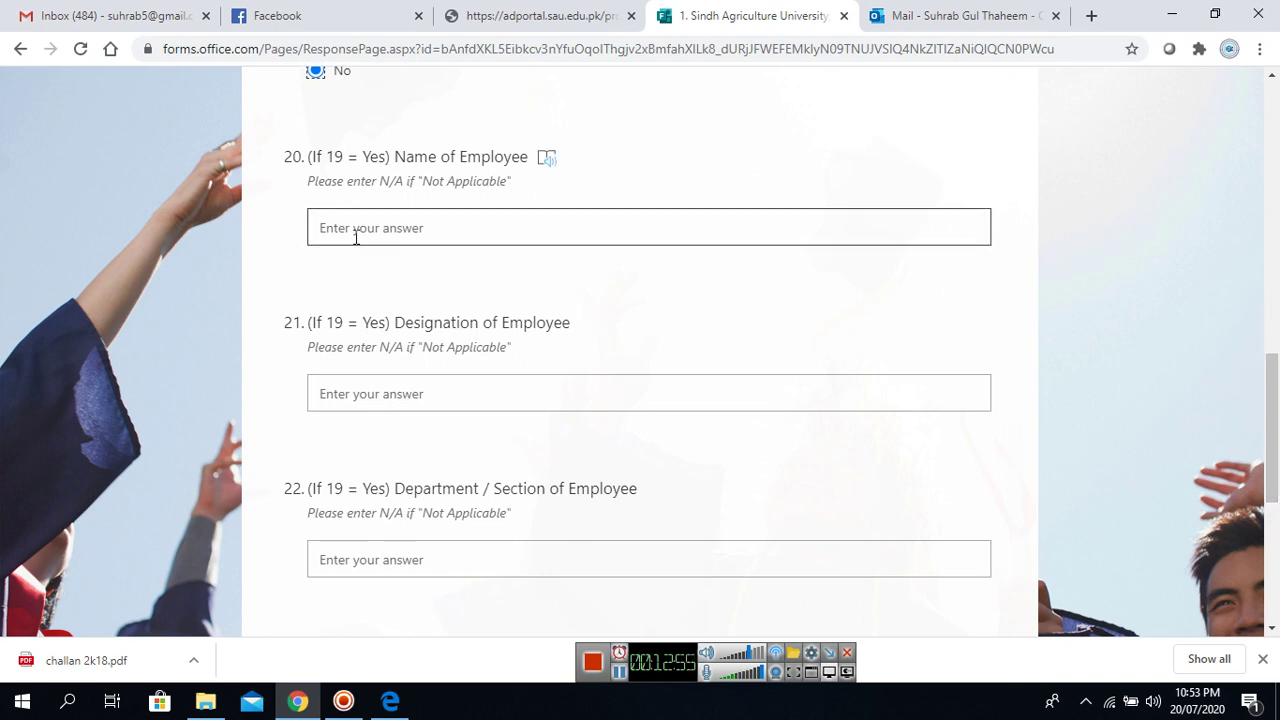
left_click(355, 237)
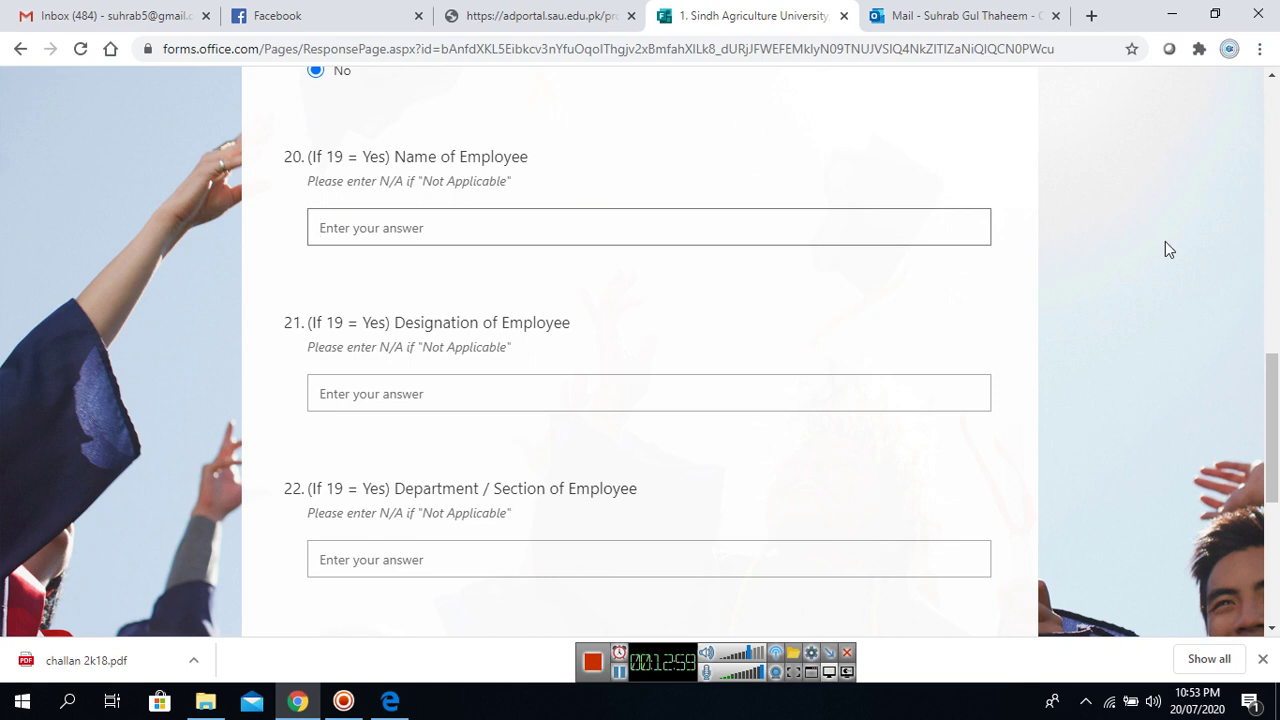
Enter N/A for the employee's name, designation and department / section (questions 20–22).
scroll(1272, 400, "up", 2)
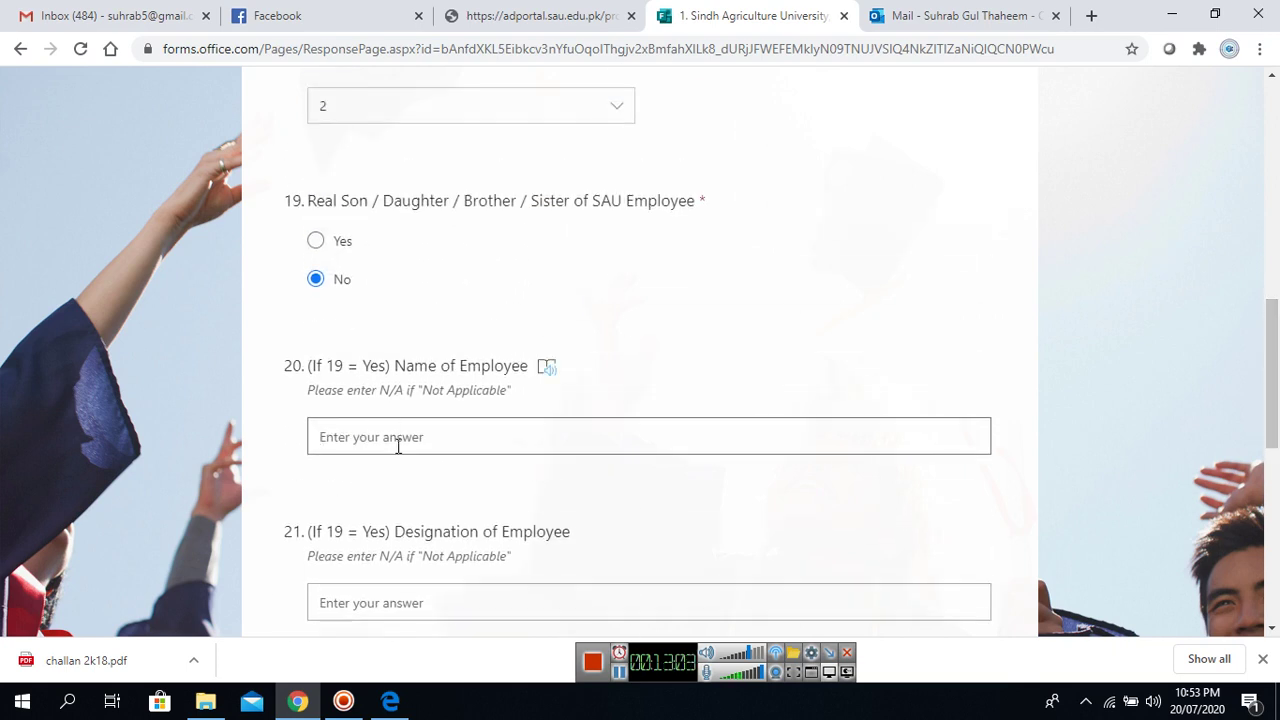
type("N/A")
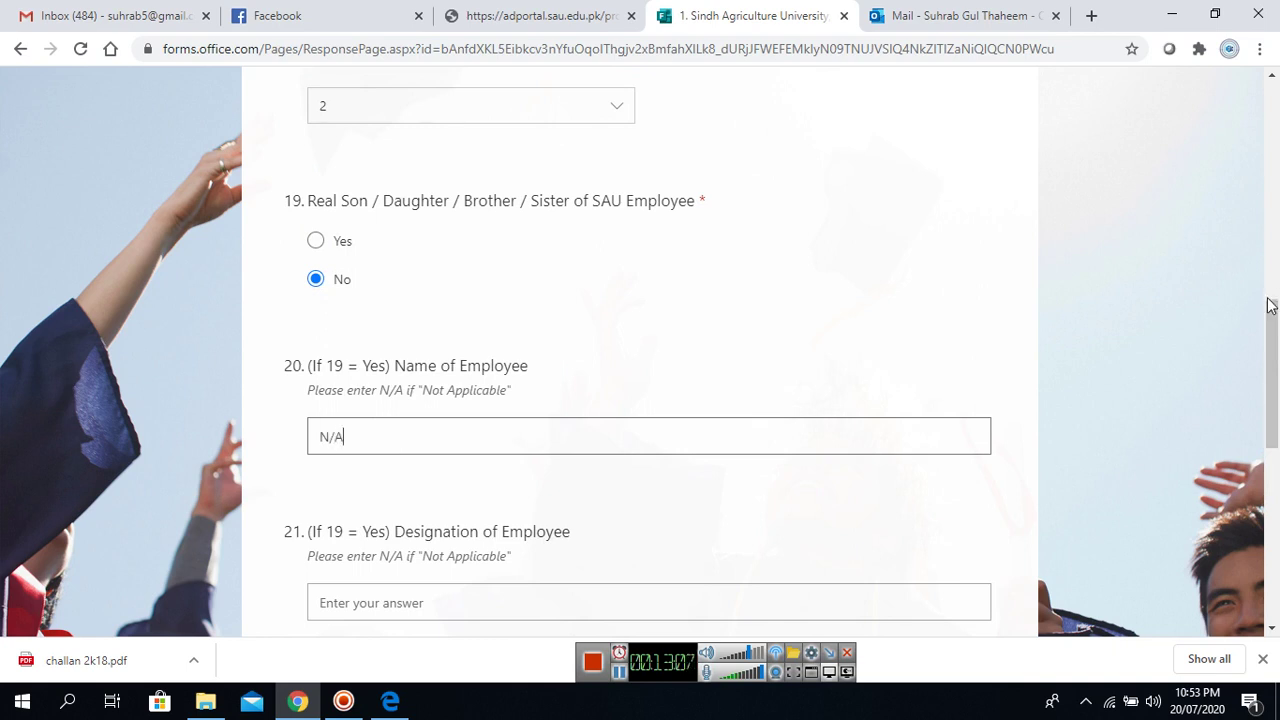
scroll(1275, 320, "down", 2)
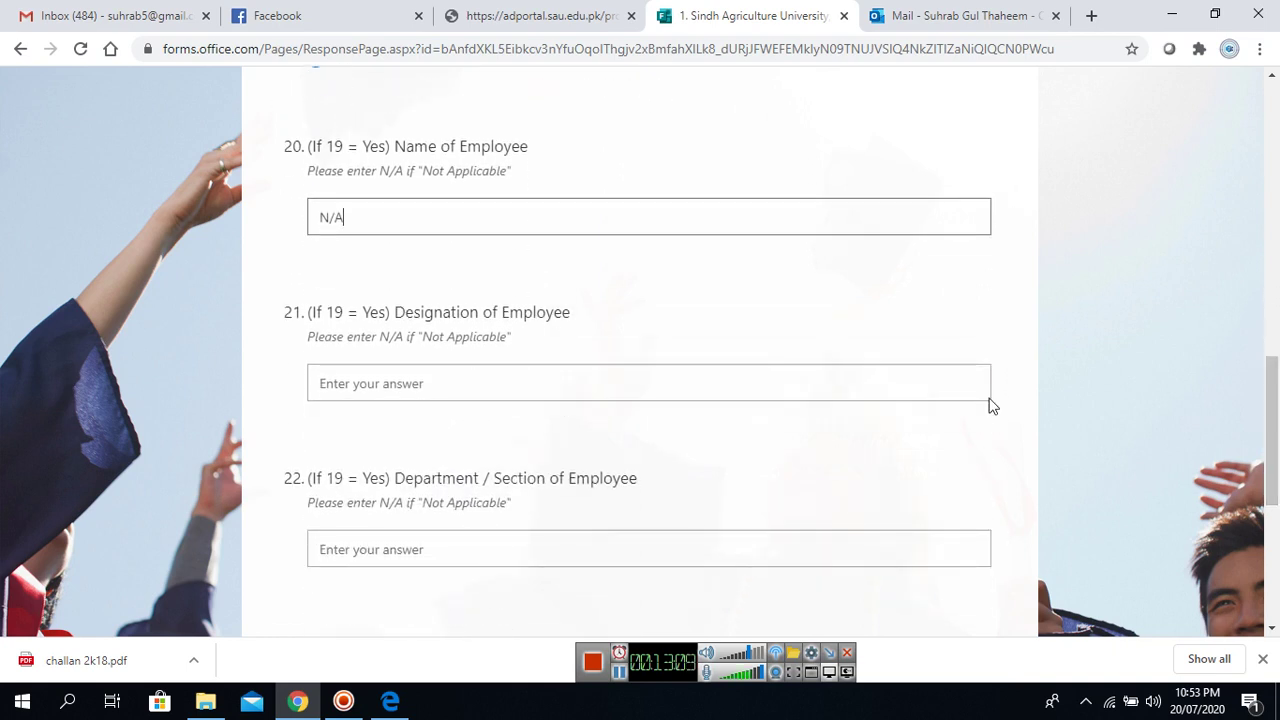
left_click(487, 389)
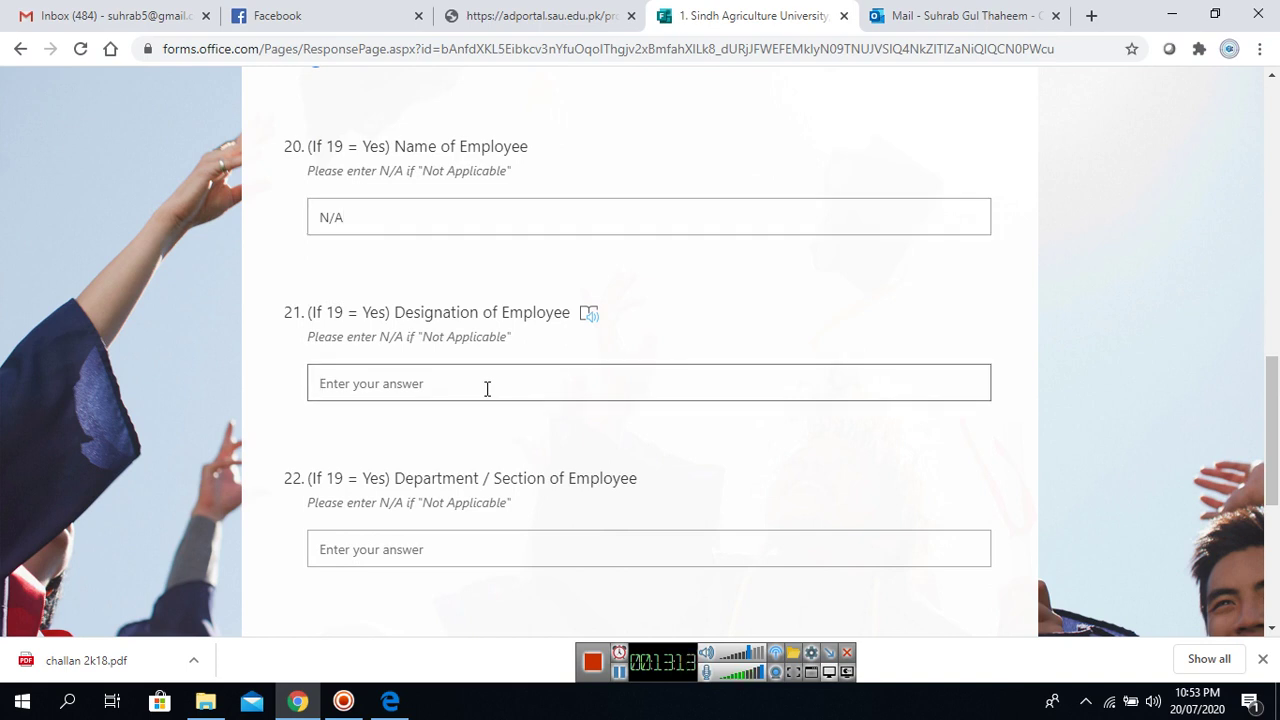
type("N")
left_click(511, 561)
type("N/A")
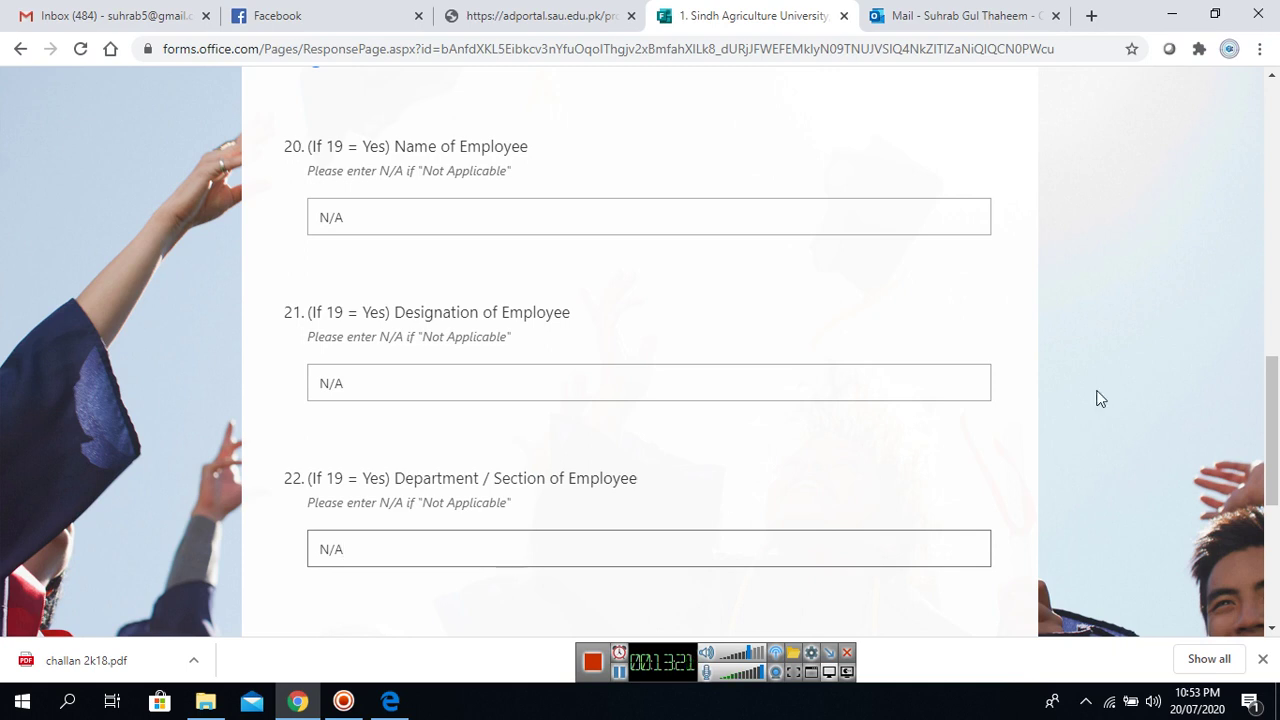
left_click_drag(1276, 377, 1276, 450)
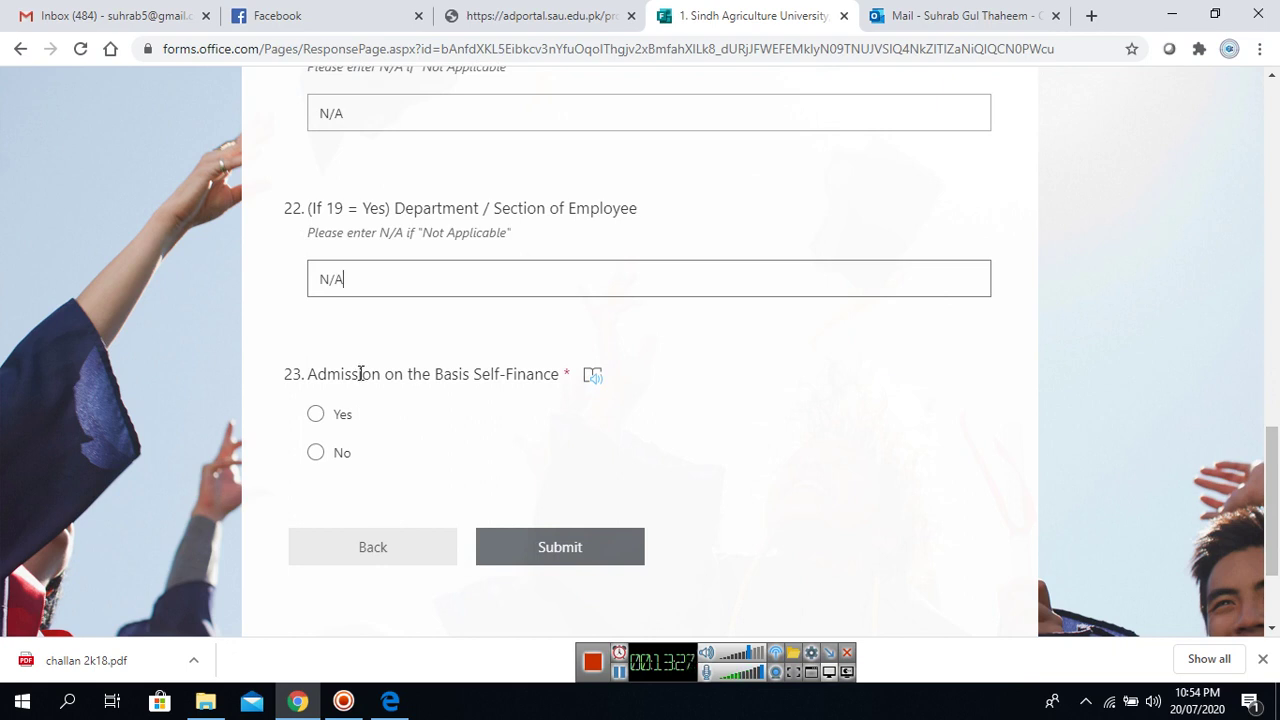
Answer No to self-finance admission, submit the form, and switch to the Outlook inbox.
left_click(316, 453)
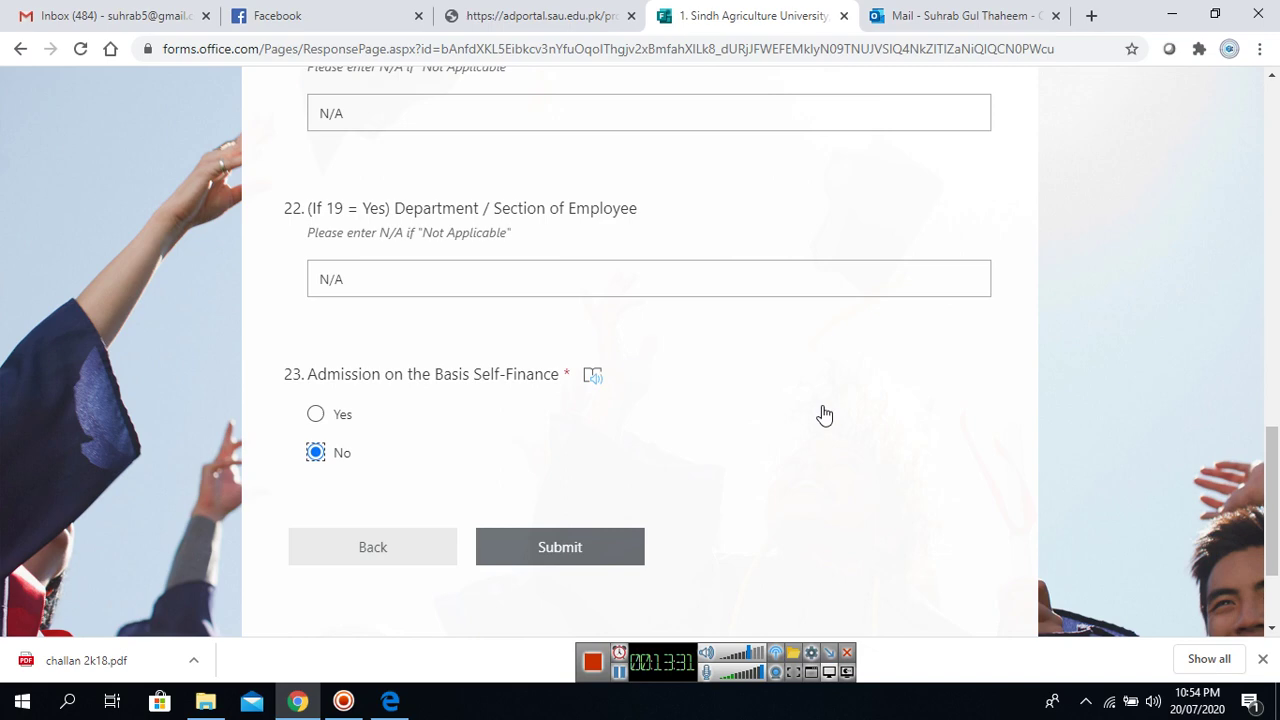
scroll(1273, 500, "up", 1)
mouse_move(1276, 568)
left_mouse_down()
mouse_move(1276, 610)
mouse_move(1276, 197)
mouse_move(1276, 557)
left_mouse_up()
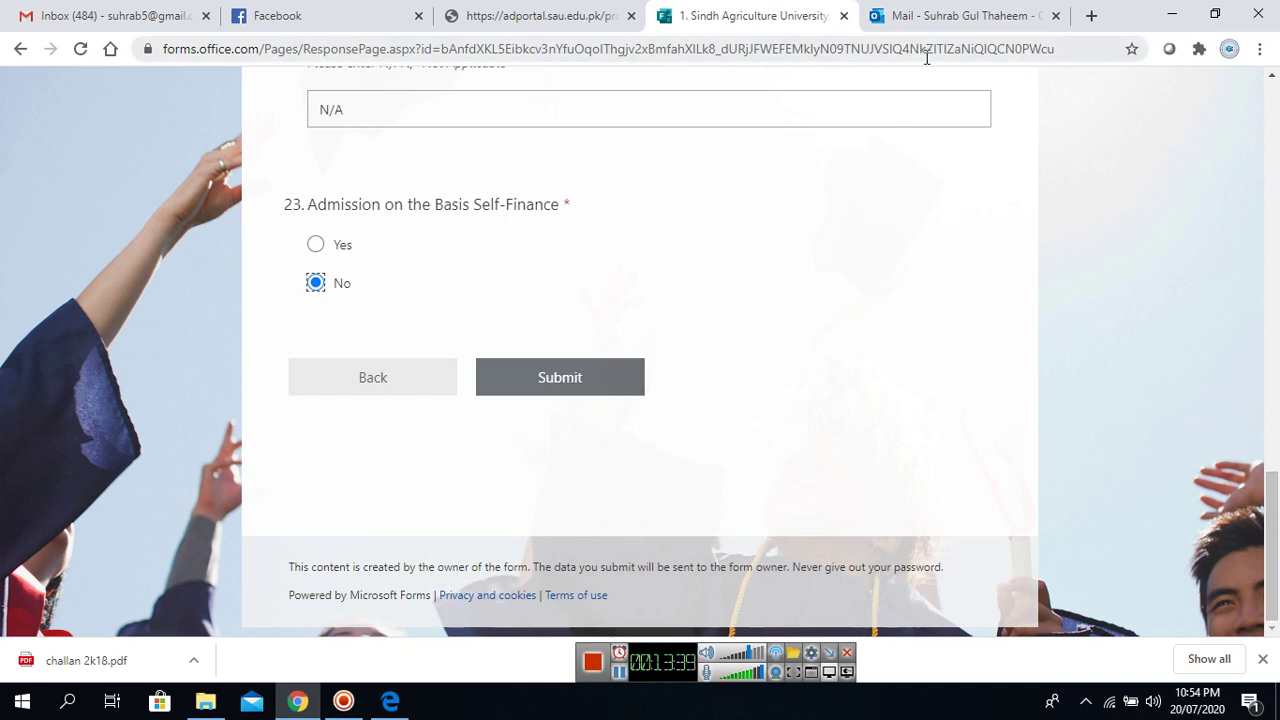
left_click(609, 384)
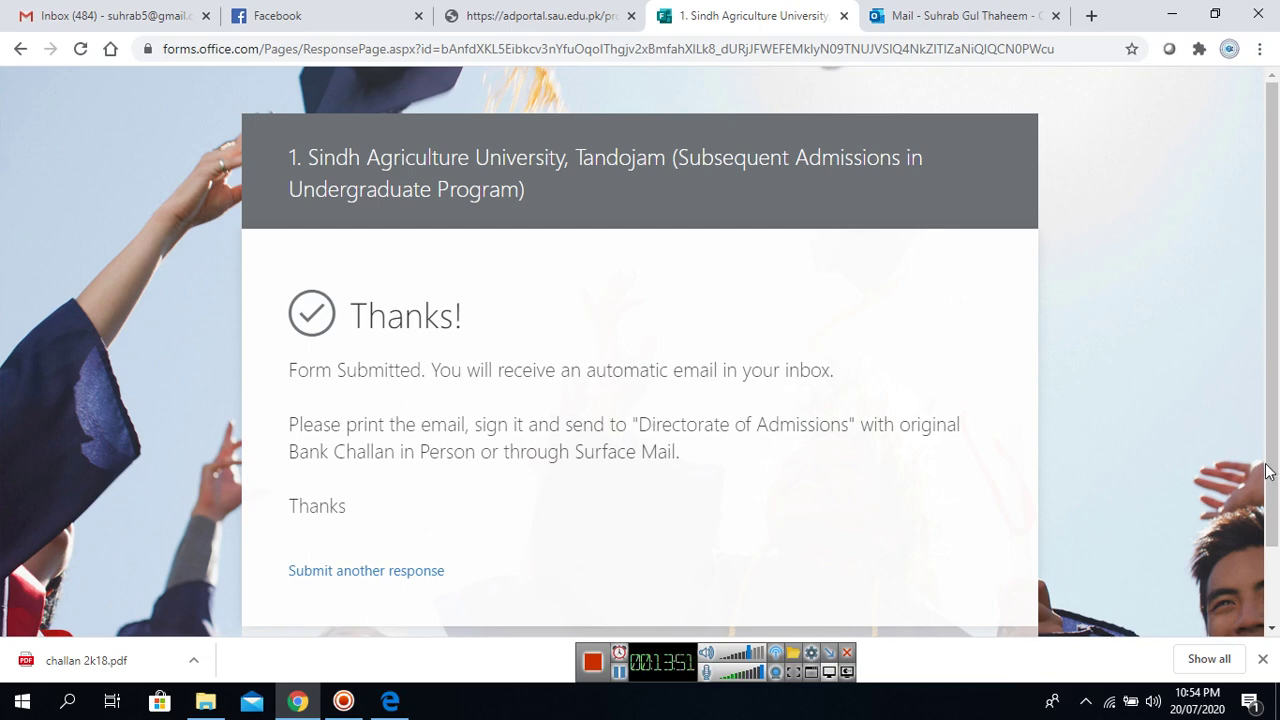
left_click(930, 12)
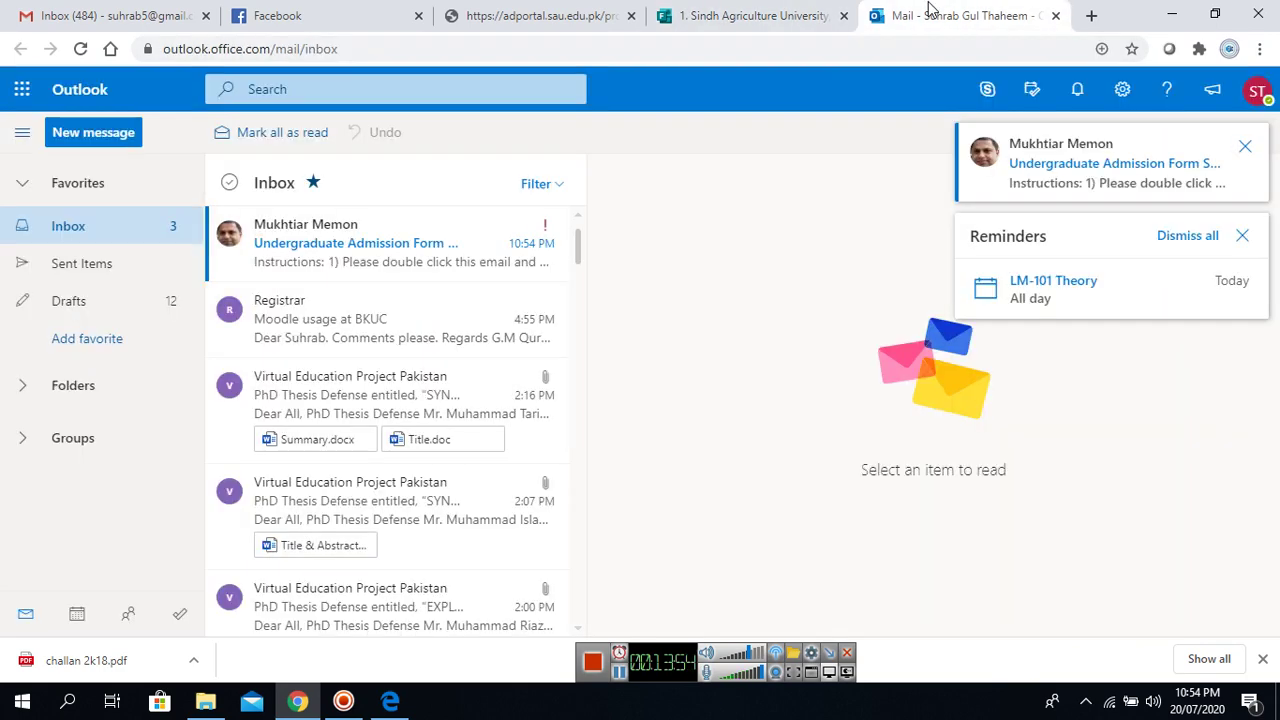
Open the Undergraduate Admission Form email in a maximized popout and show its more-actions menu.
left_click(378, 255)
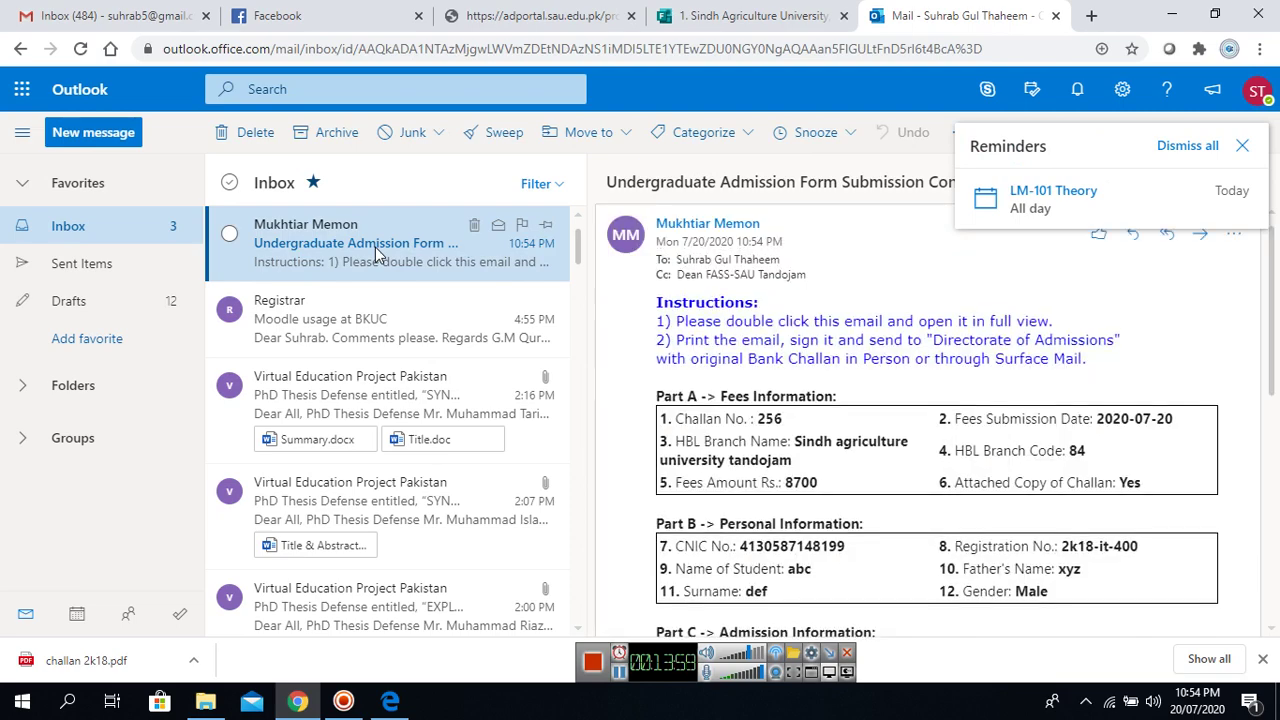
double_click(378, 255)
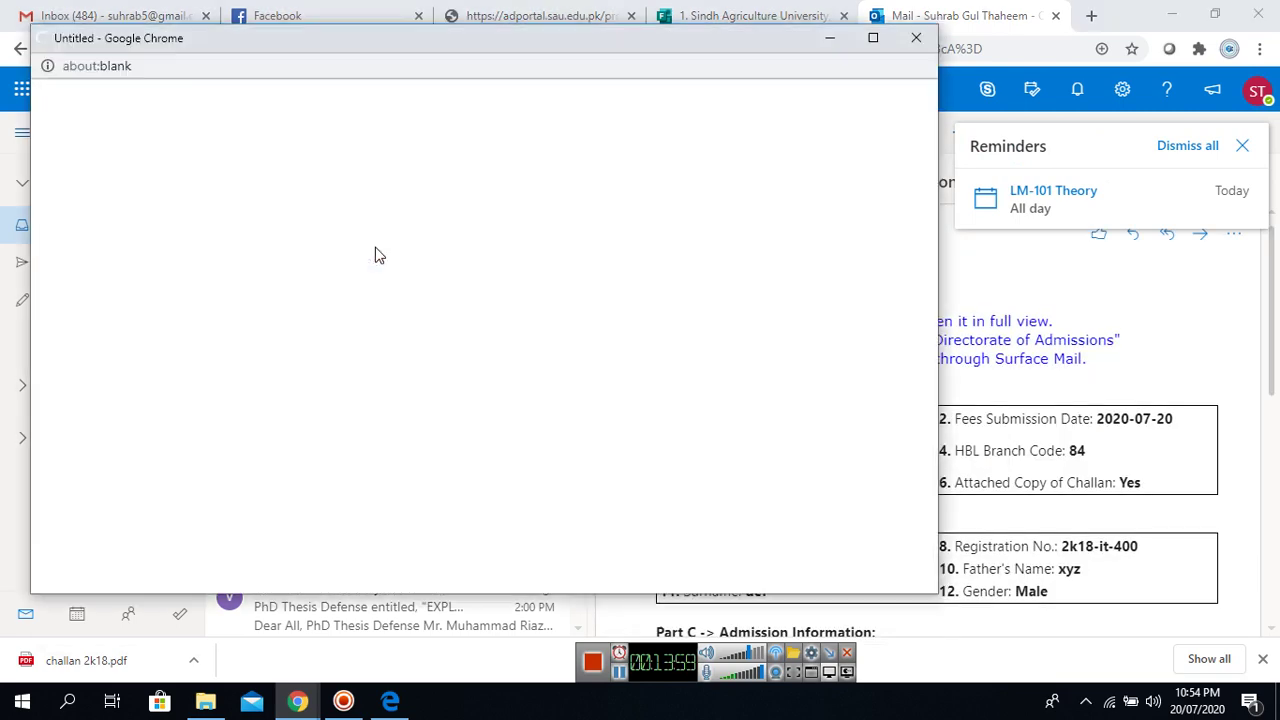
left_click(874, 39)
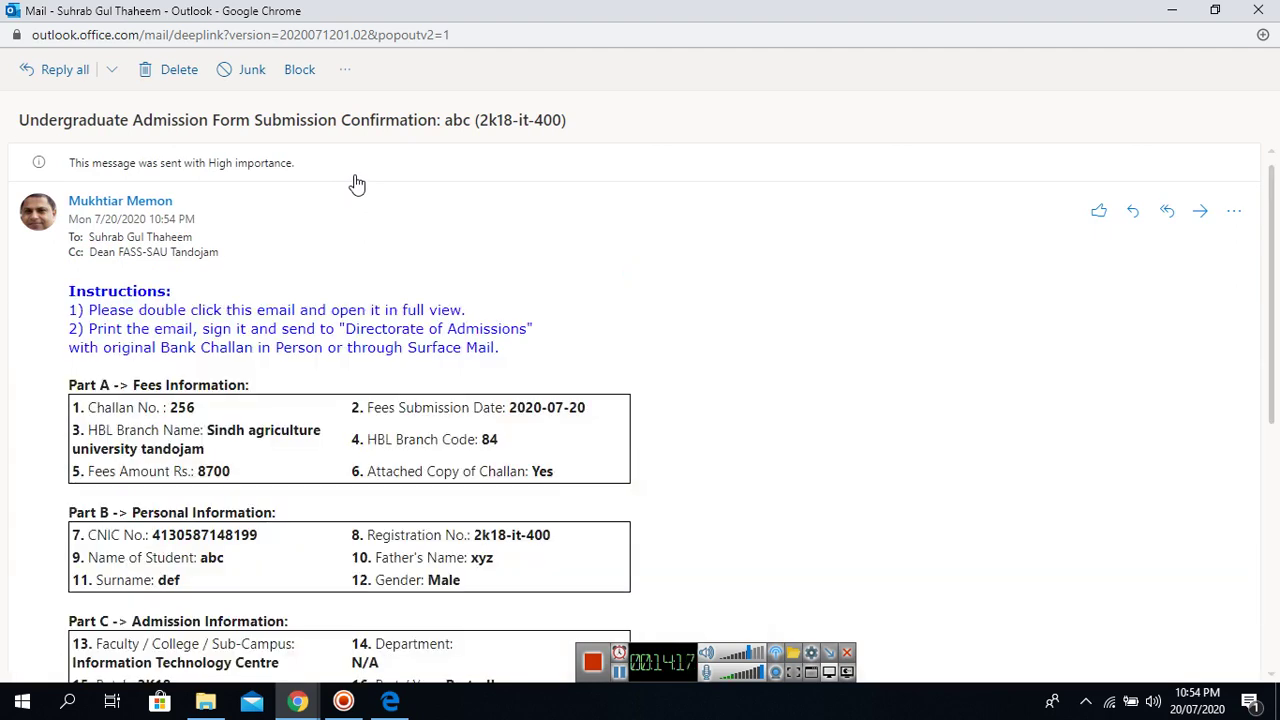
left_click(343, 71)
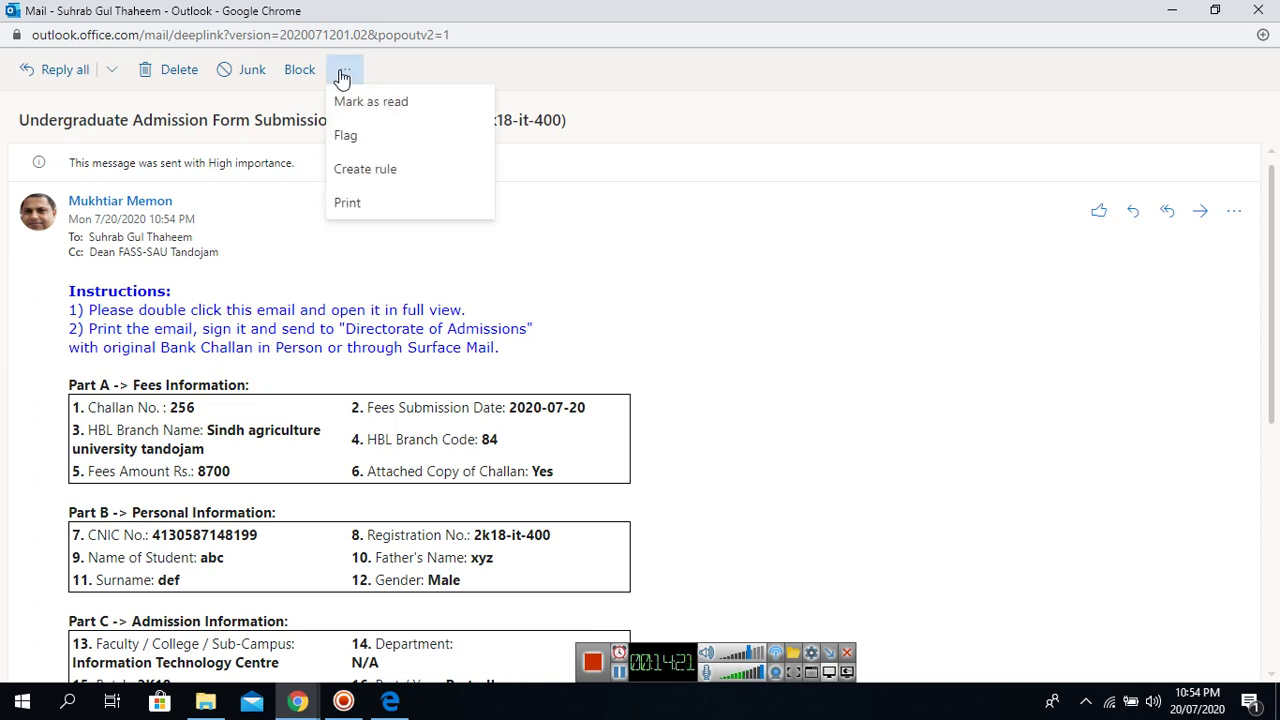
Print the email with Save as PDF to the Desktop, replacing the existing same-named PDF.
left_click(350, 203)
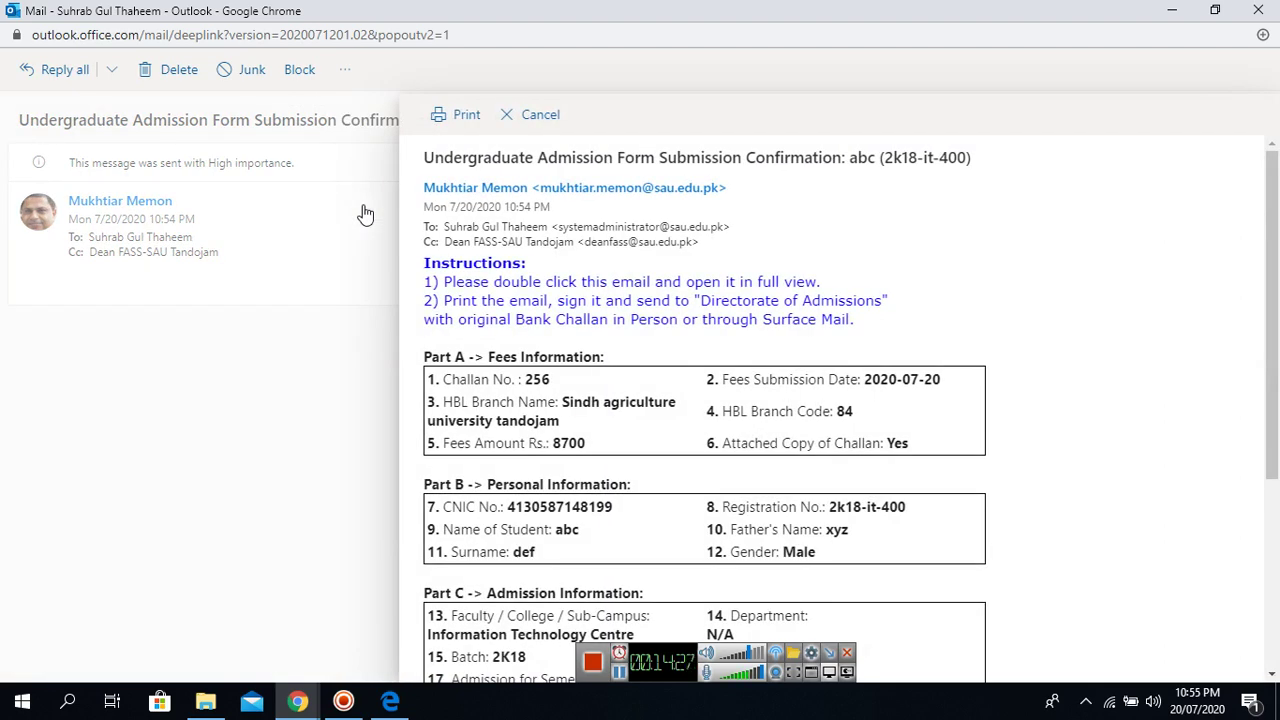
left_click(462, 120)
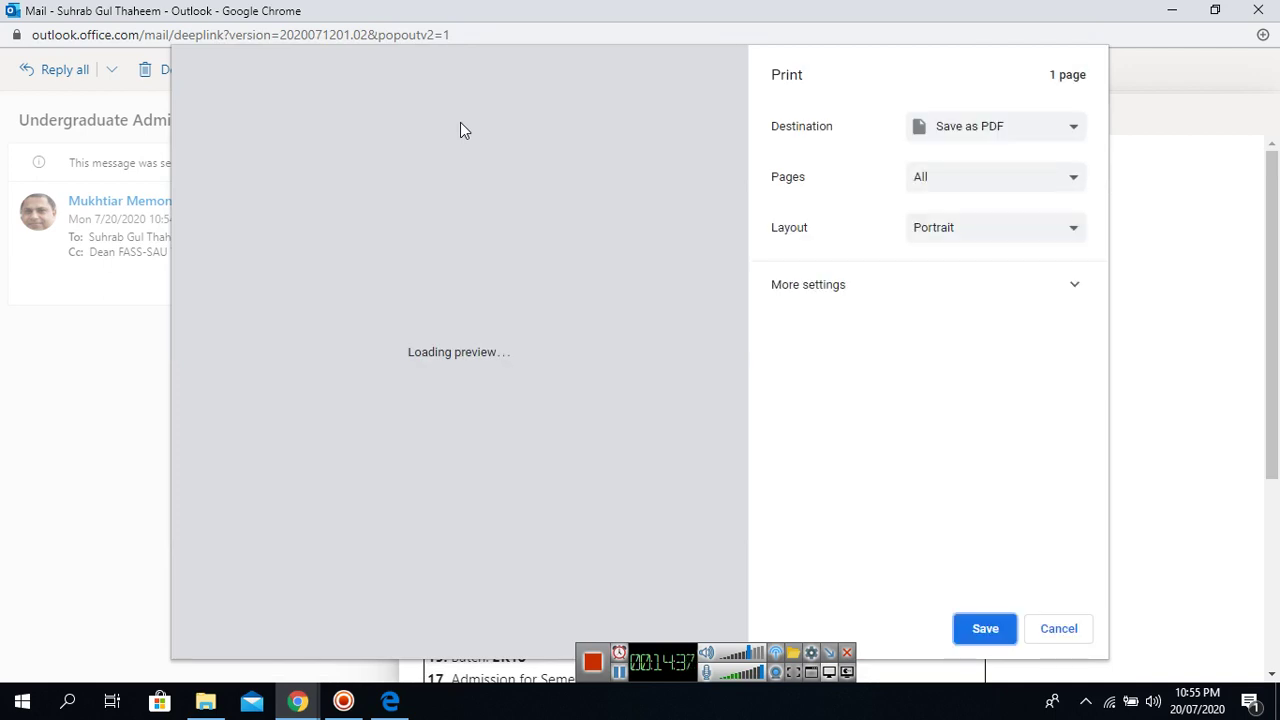
left_click(1074, 131)
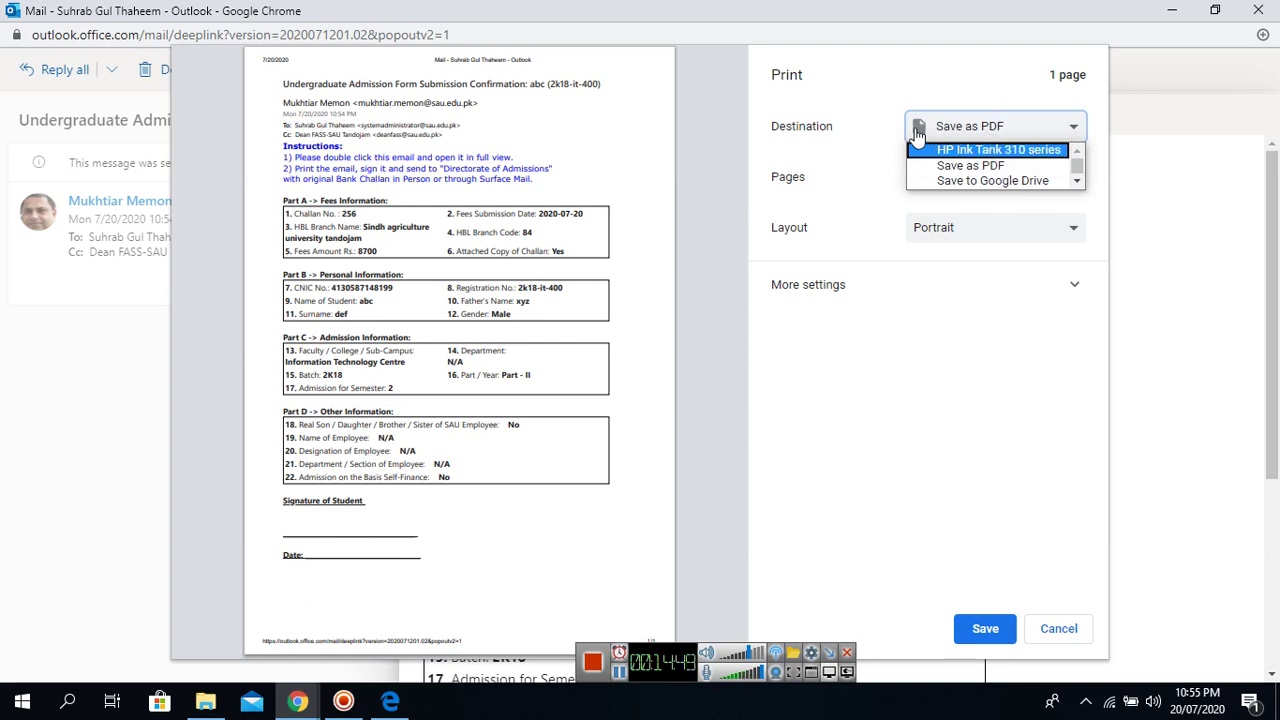
left_click(1002, 166)
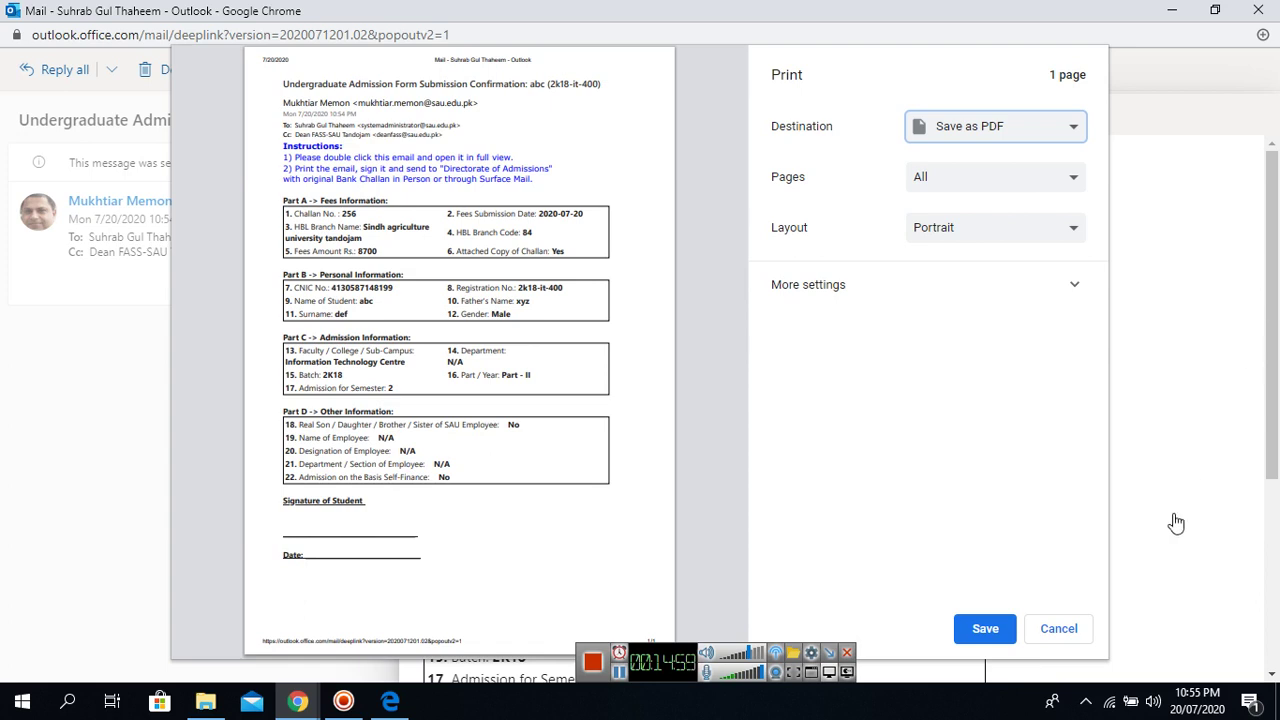
left_click(983, 640)
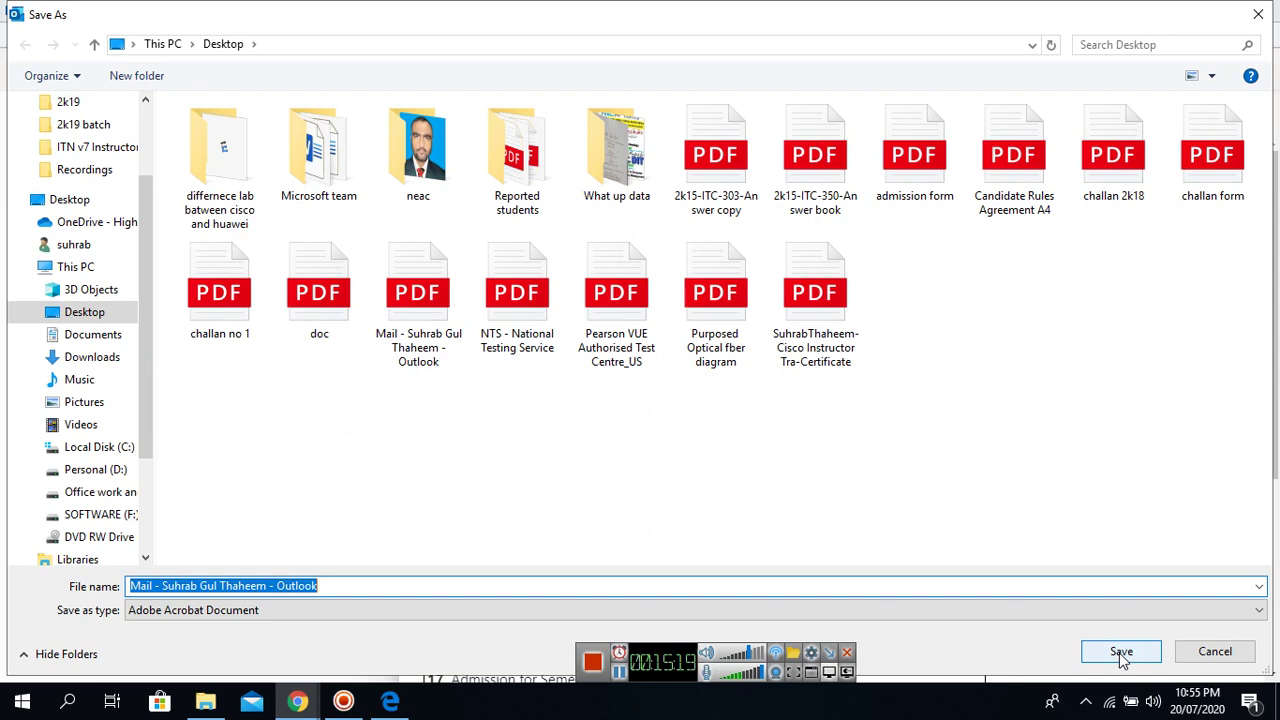
left_click(1121, 652)
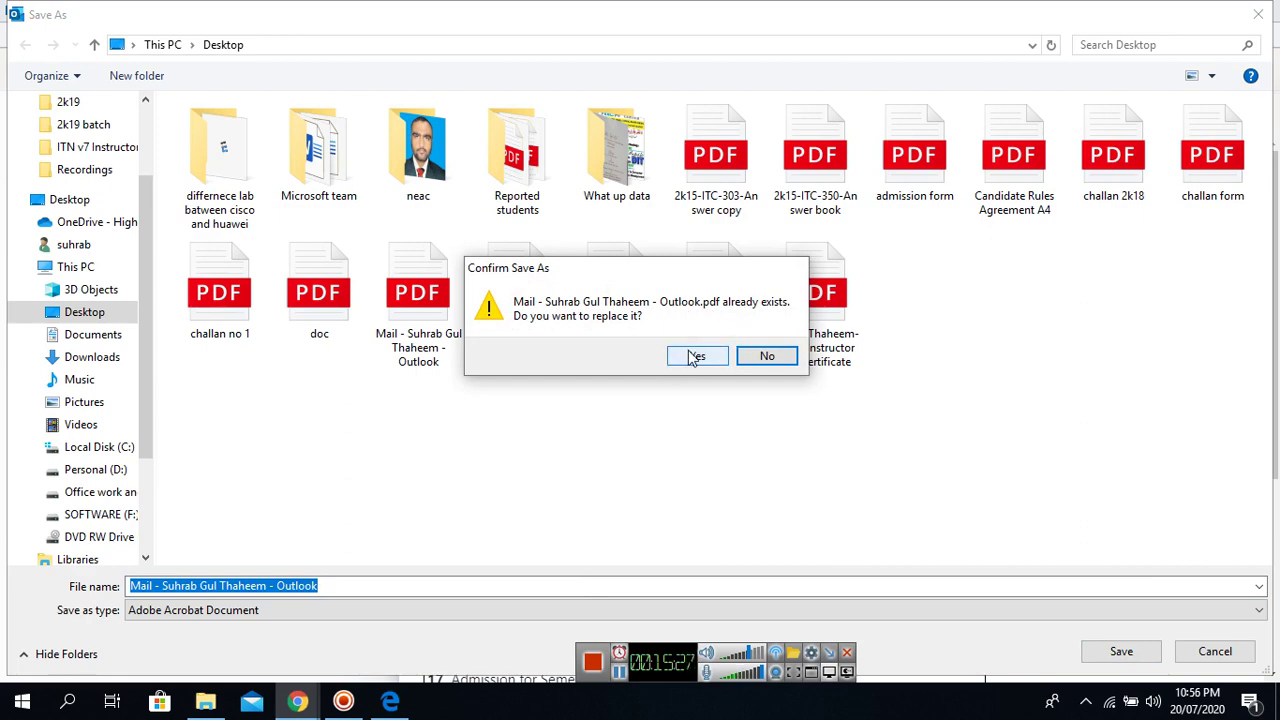
left_click(692, 357)
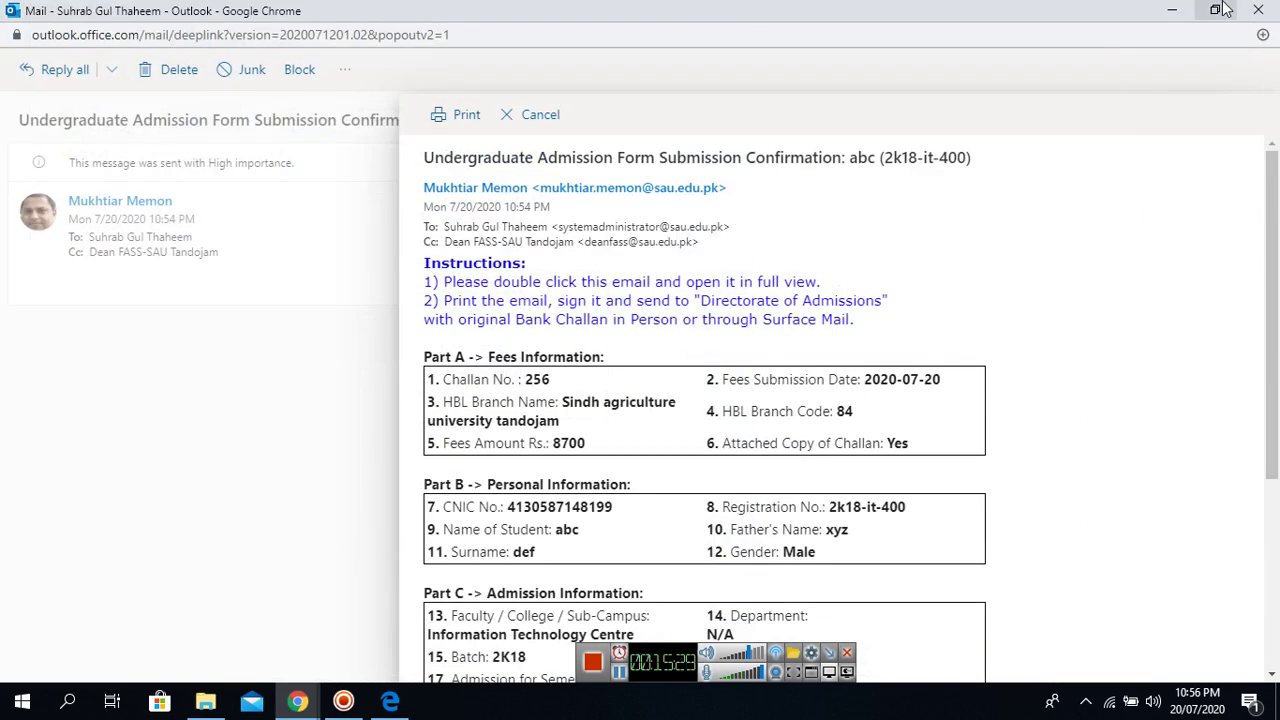
Open the saved confirmation PDF from the desktop in Edge and scroll to its signature and date lines.
left_click(1180, 8)
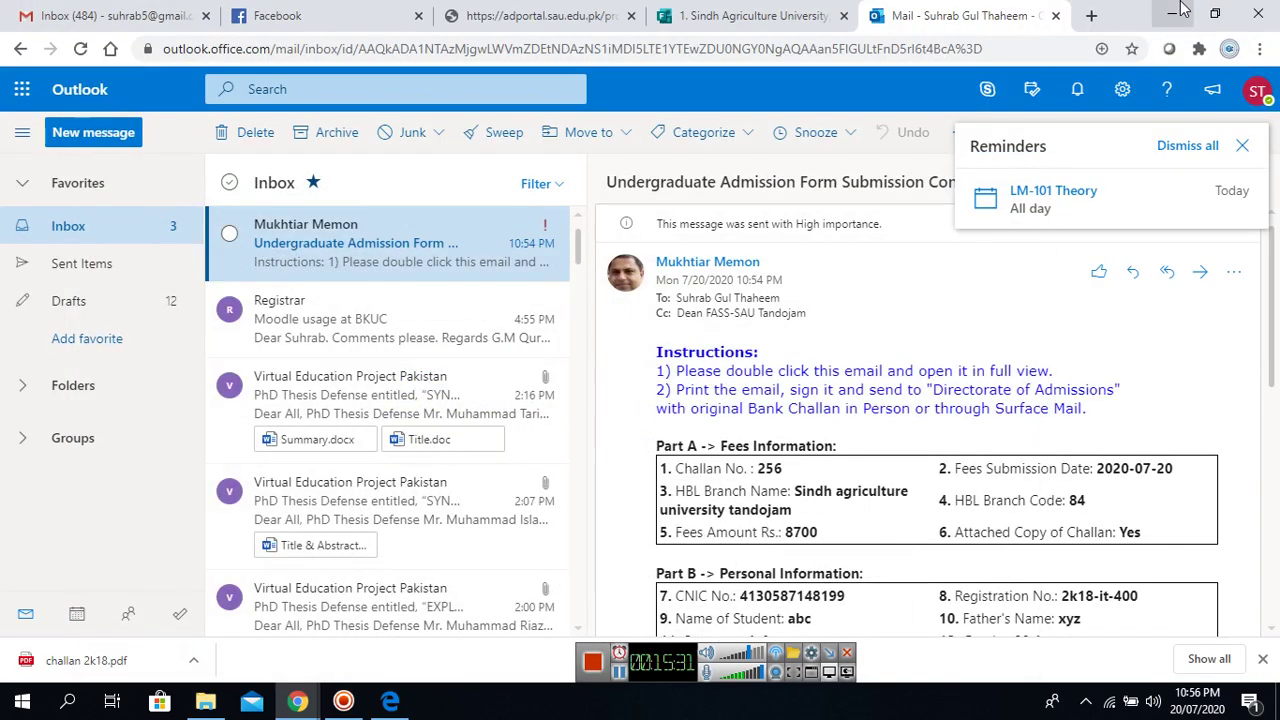
left_click(1176, 12)
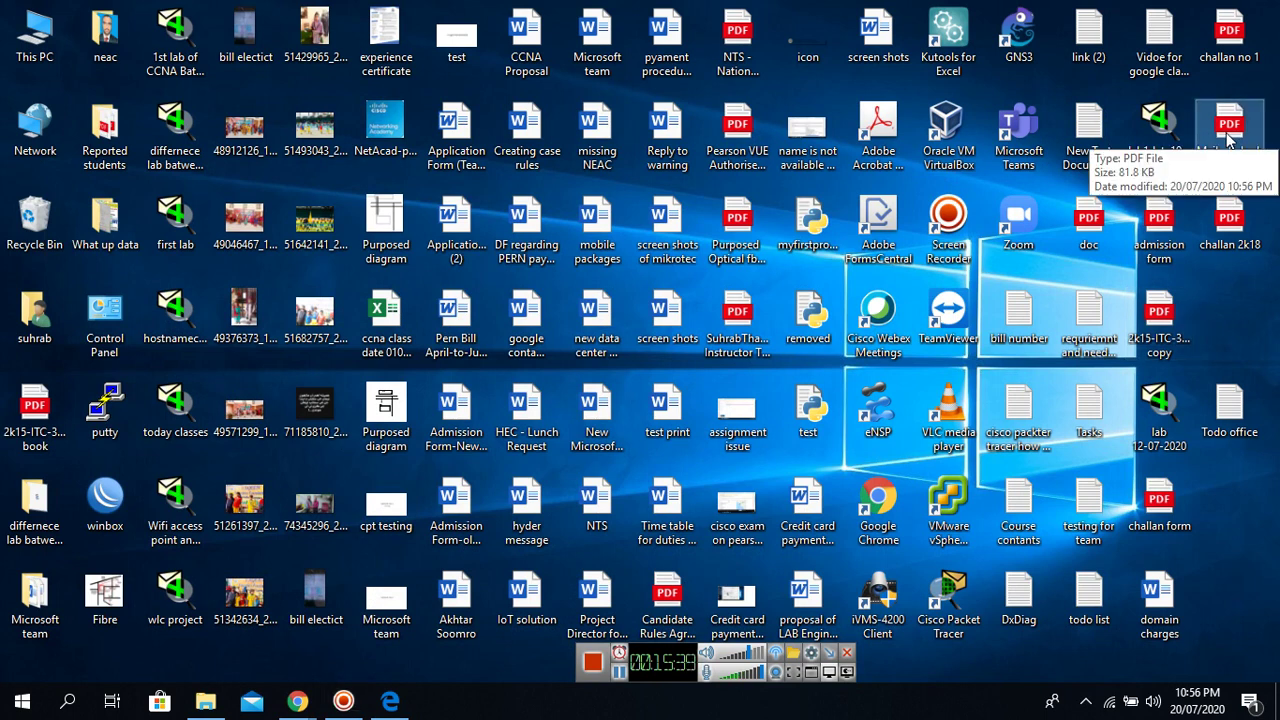
double_click(1228, 140)
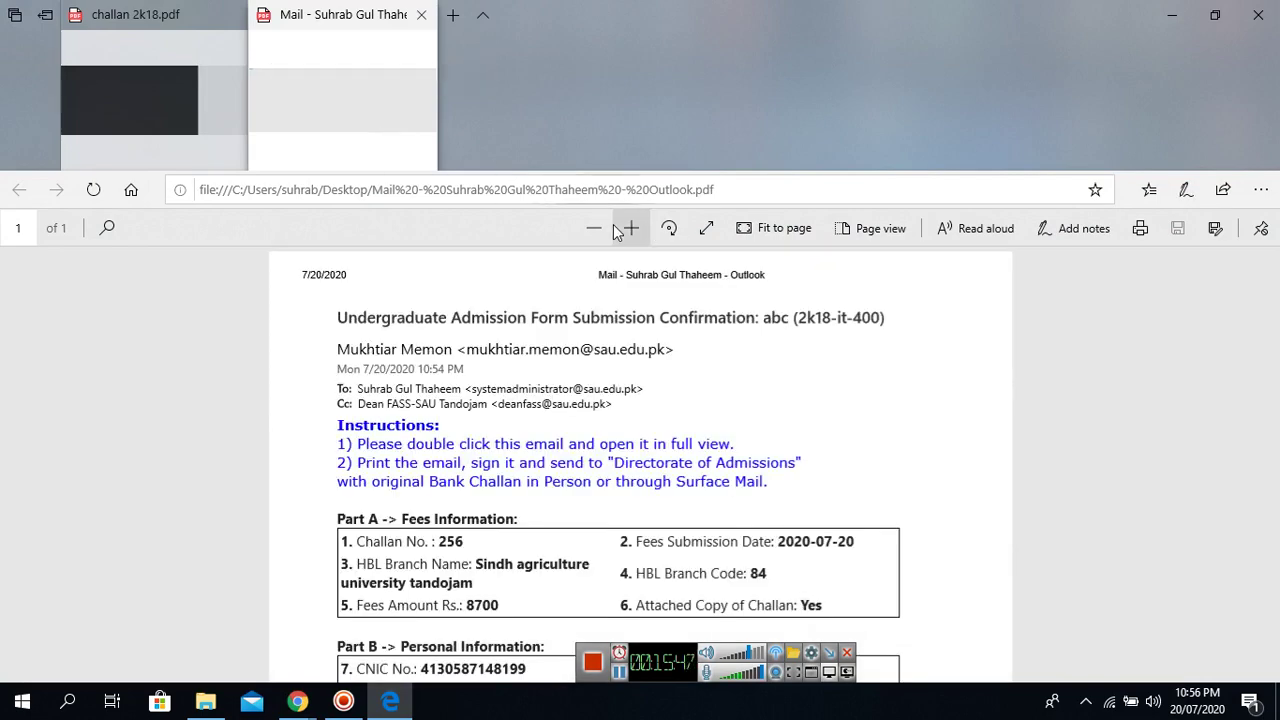
left_click_drag(1274, 352, 1277, 614)
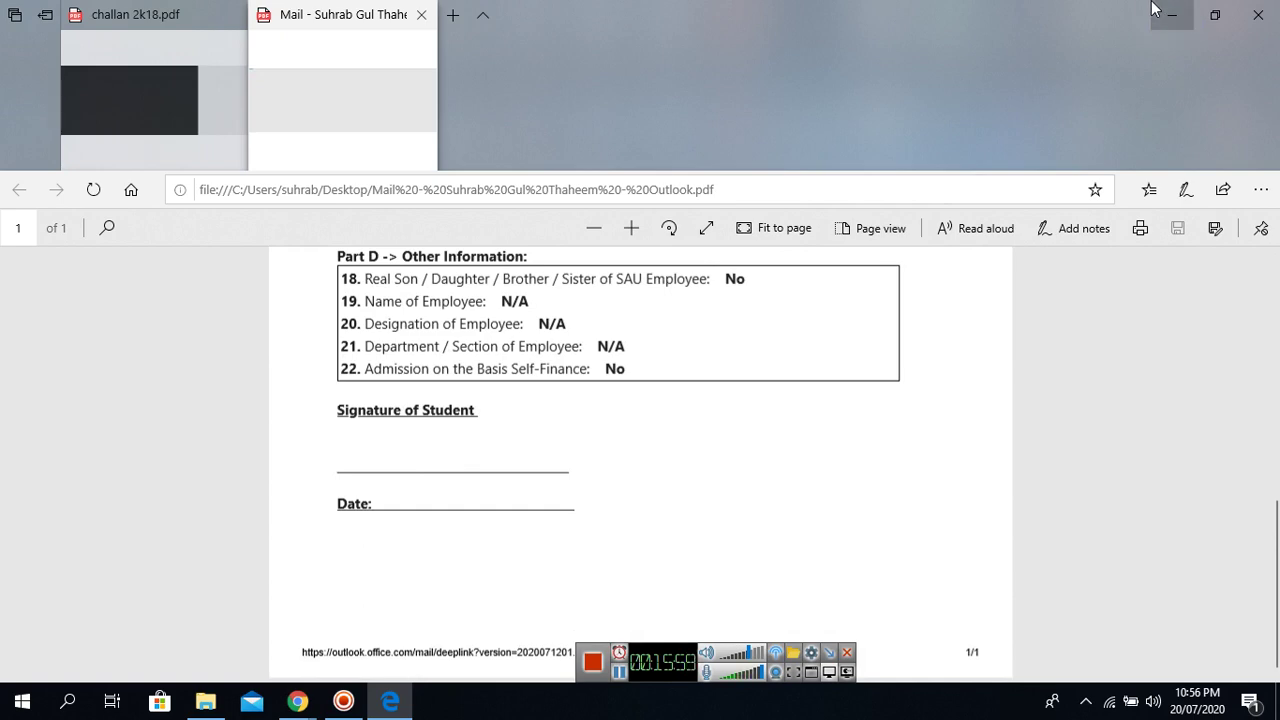
Minimize Edge and bring the email popout and Outlook inbox back in front.
left_click(1172, 15)
mouse_move(298, 700)
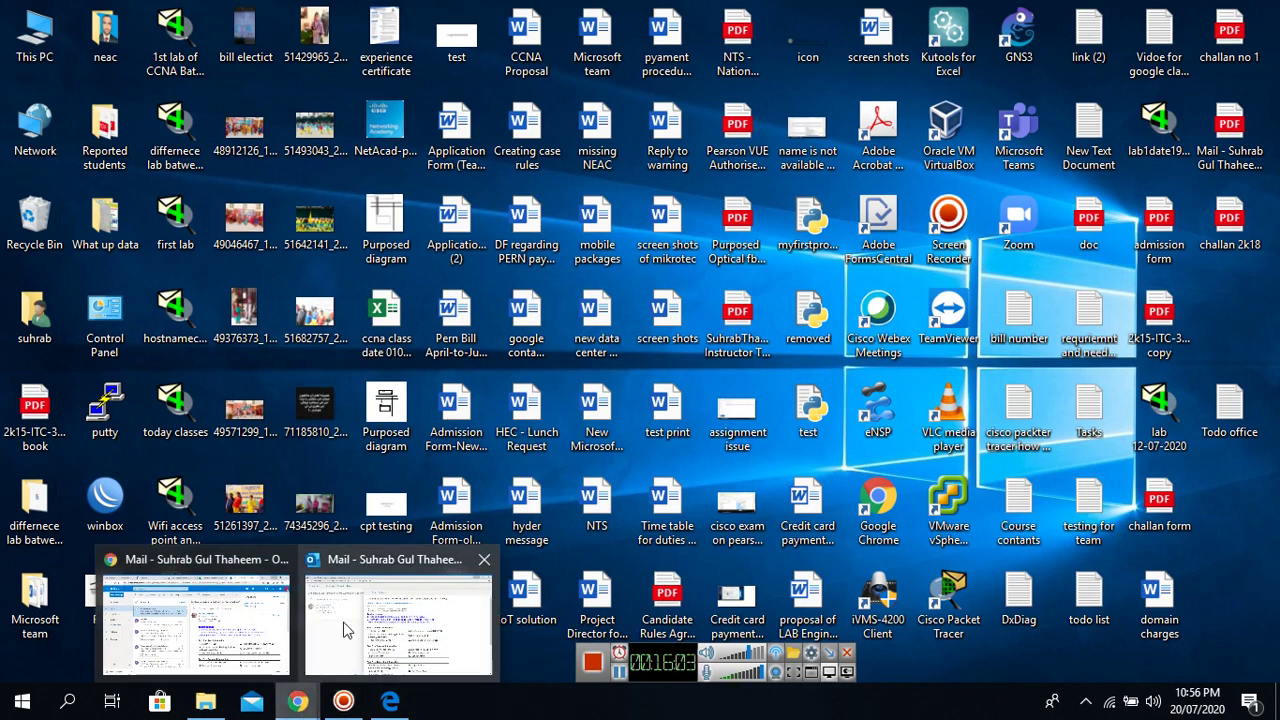
left_click(343, 625)
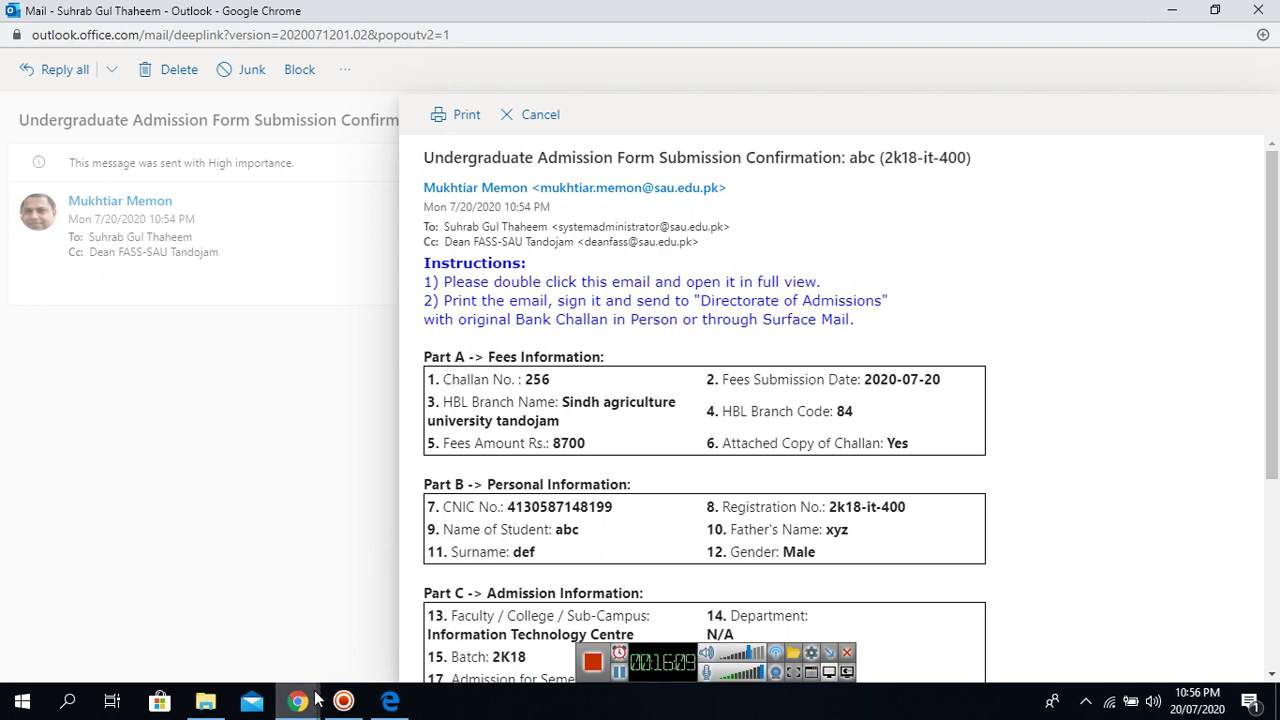
left_click(200, 615)
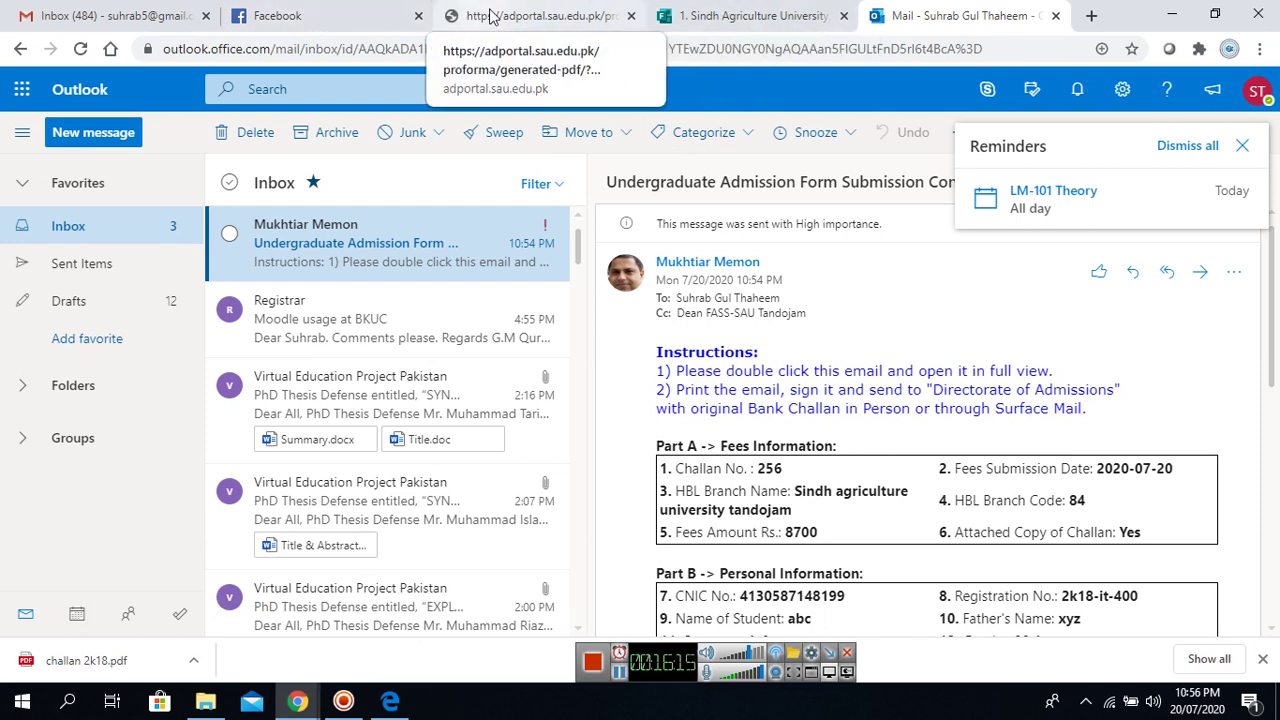
Open sau.edu.pk in a new tab and go to the Admissions > Undergraduate page.
left_click(1091, 15)
type("sau.edu.pk")
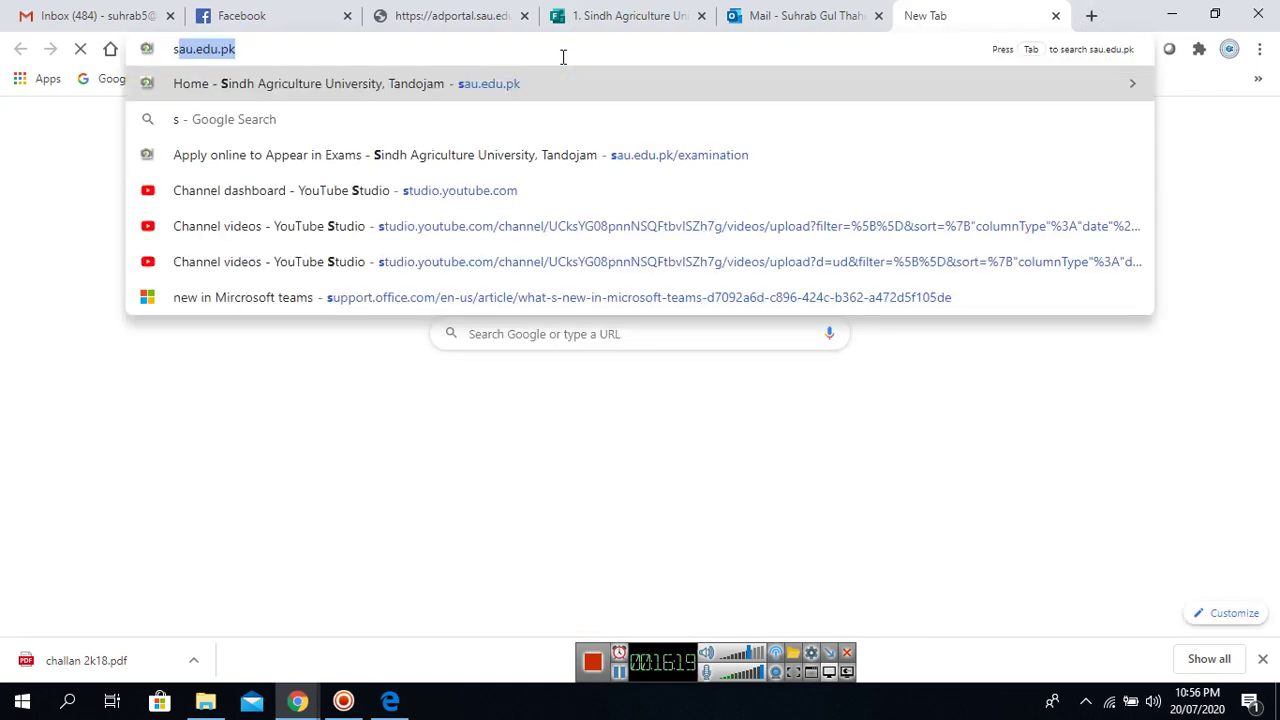
left_click(515, 84)
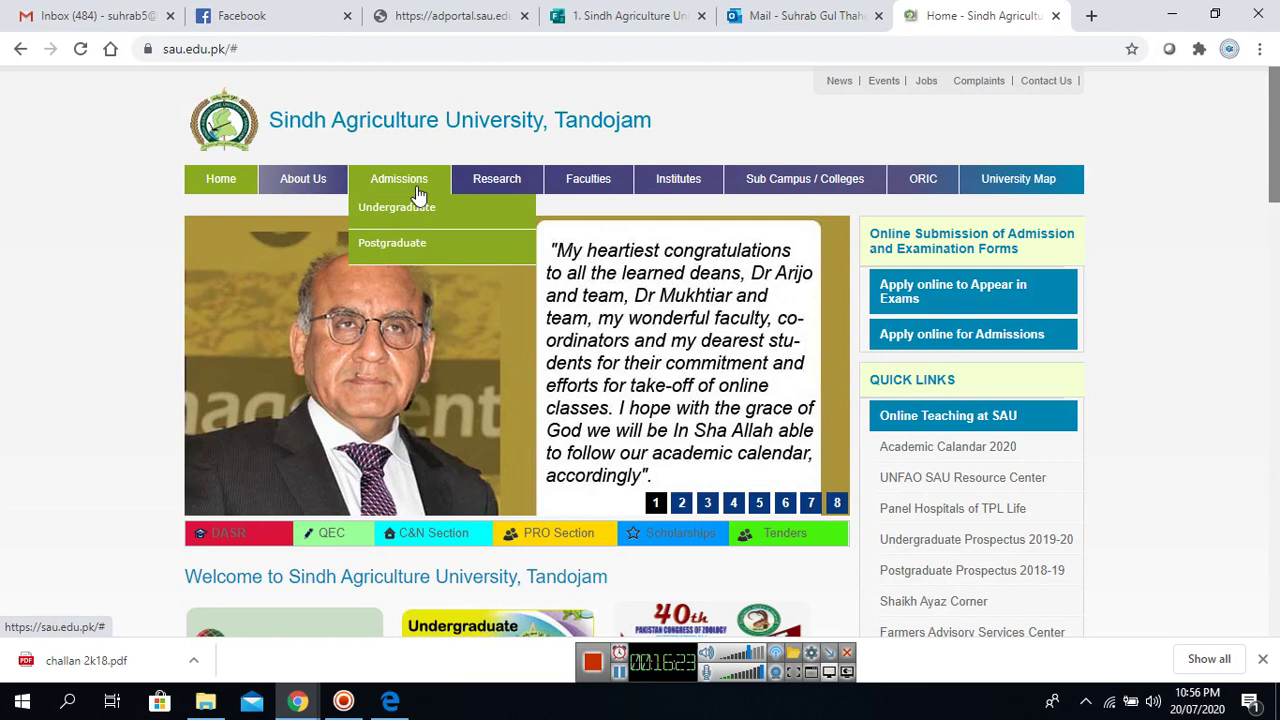
left_click(415, 188)
left_click(418, 212)
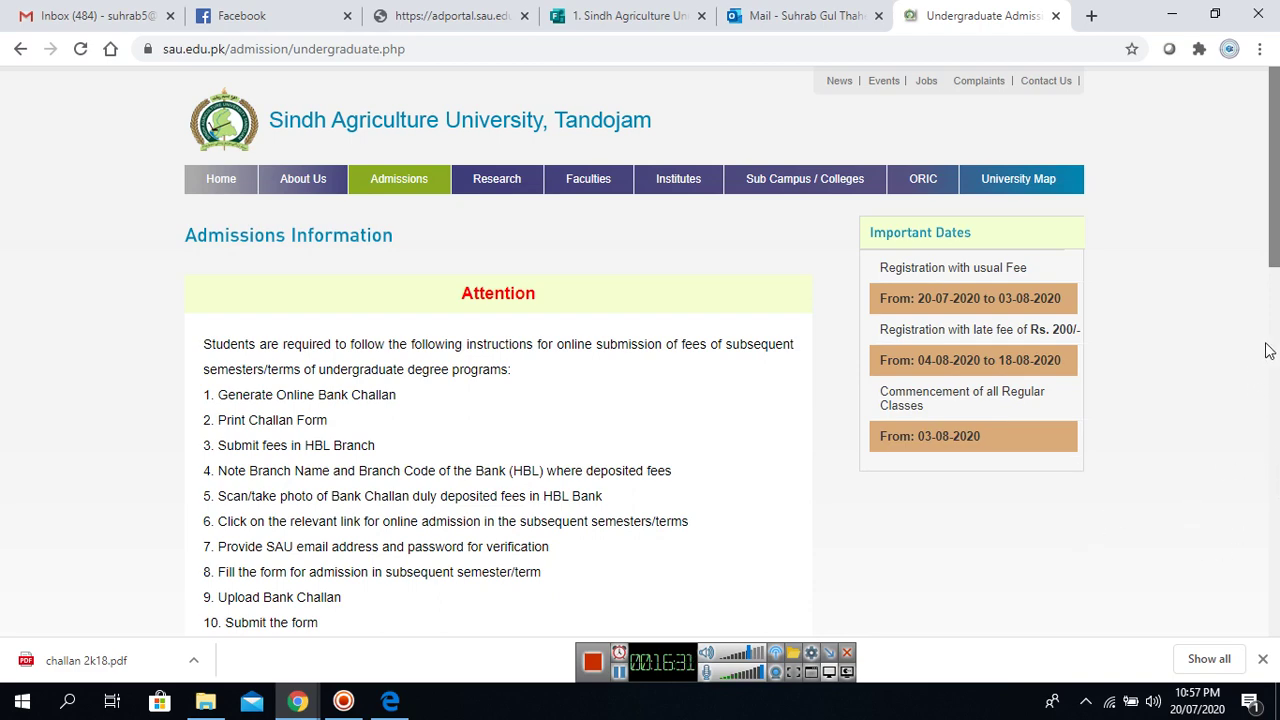
Scroll to step 14 and select the 'Director Admissions, SAU, Tandojam' mailing address.
left_click_drag(1274, 210, 1276, 270)
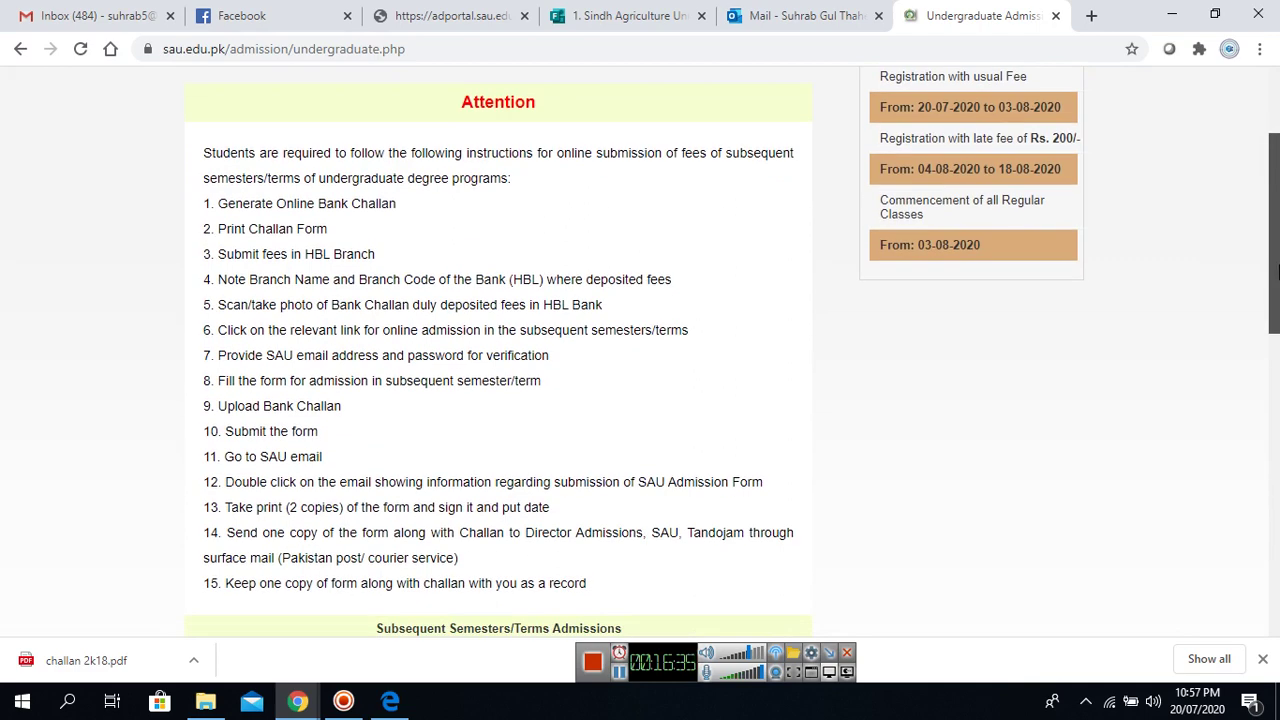
left_click_drag(1276, 270, 1277, 284)
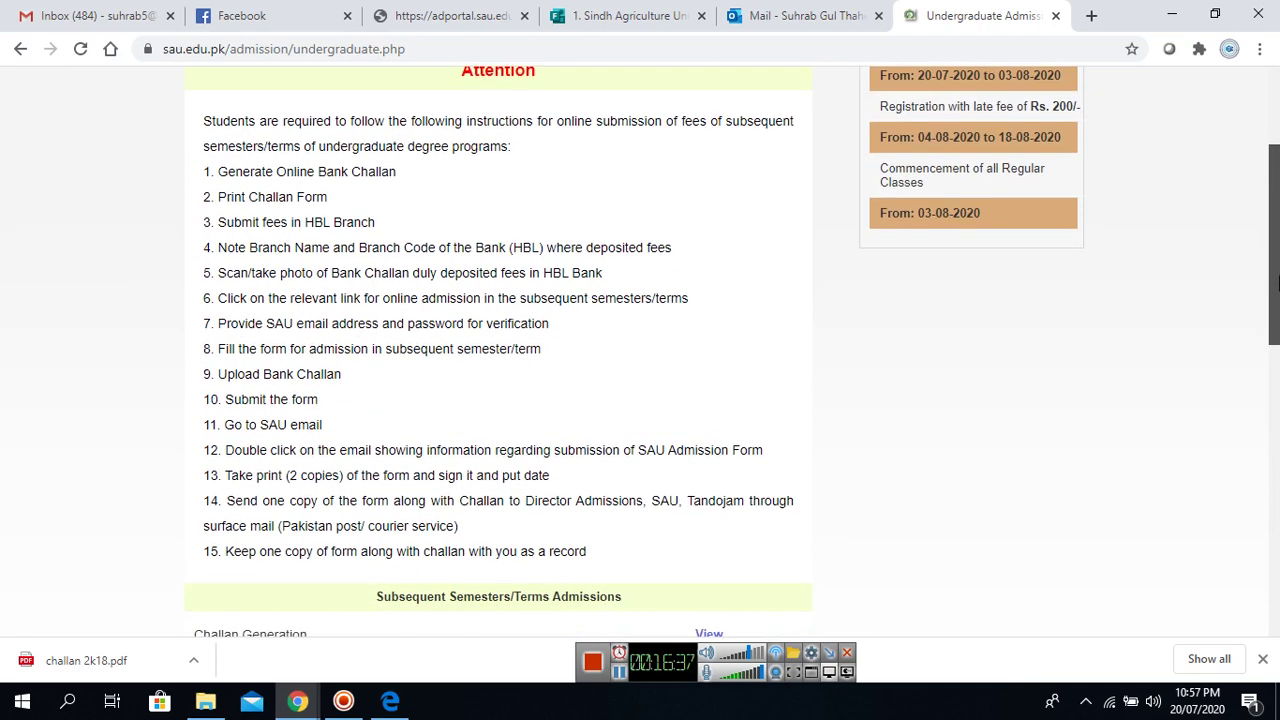
left_click_drag(527, 500, 603, 501)
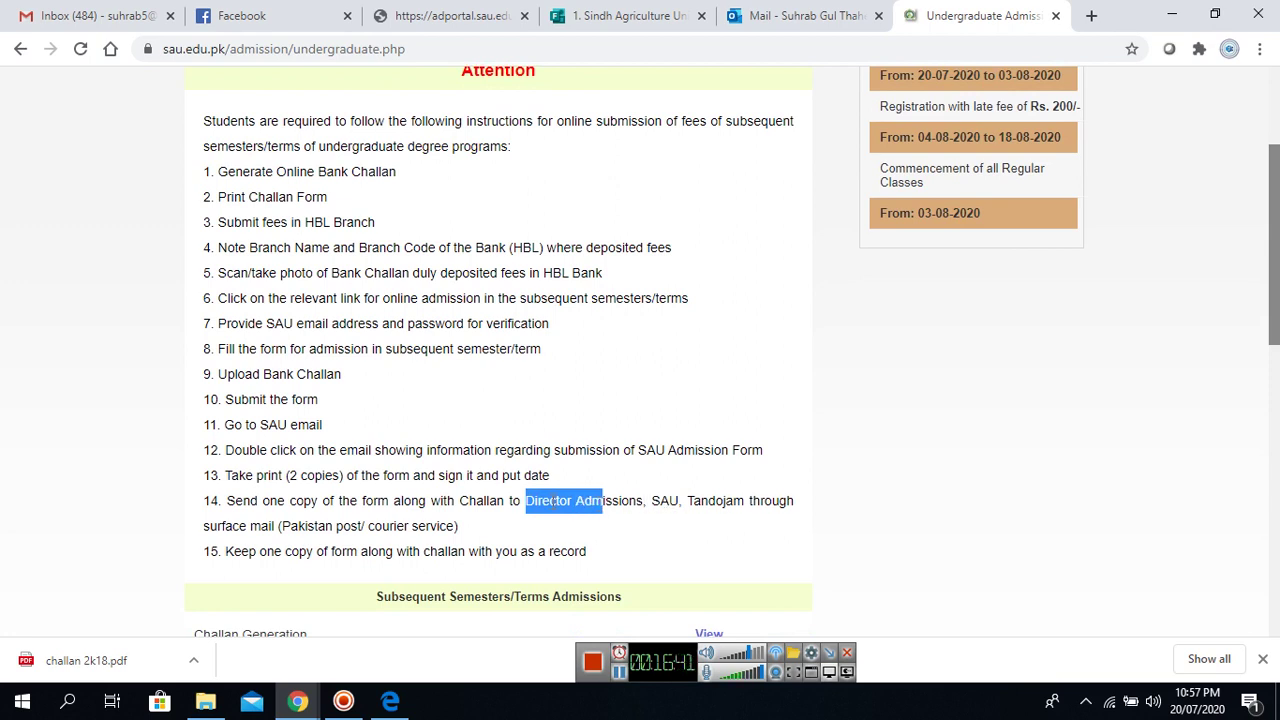
left_click(570, 509)
left_click_drag(524, 500, 745, 505)
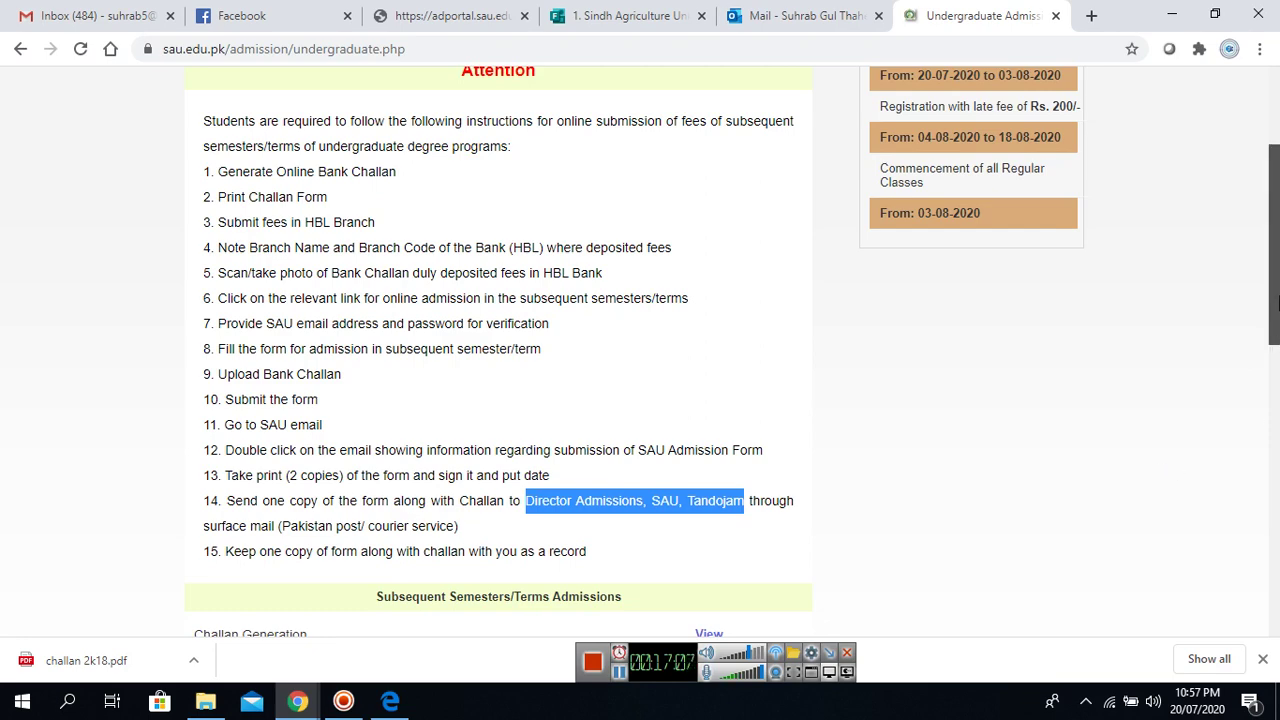
left_click_drag(1276, 303, 1276, 398)
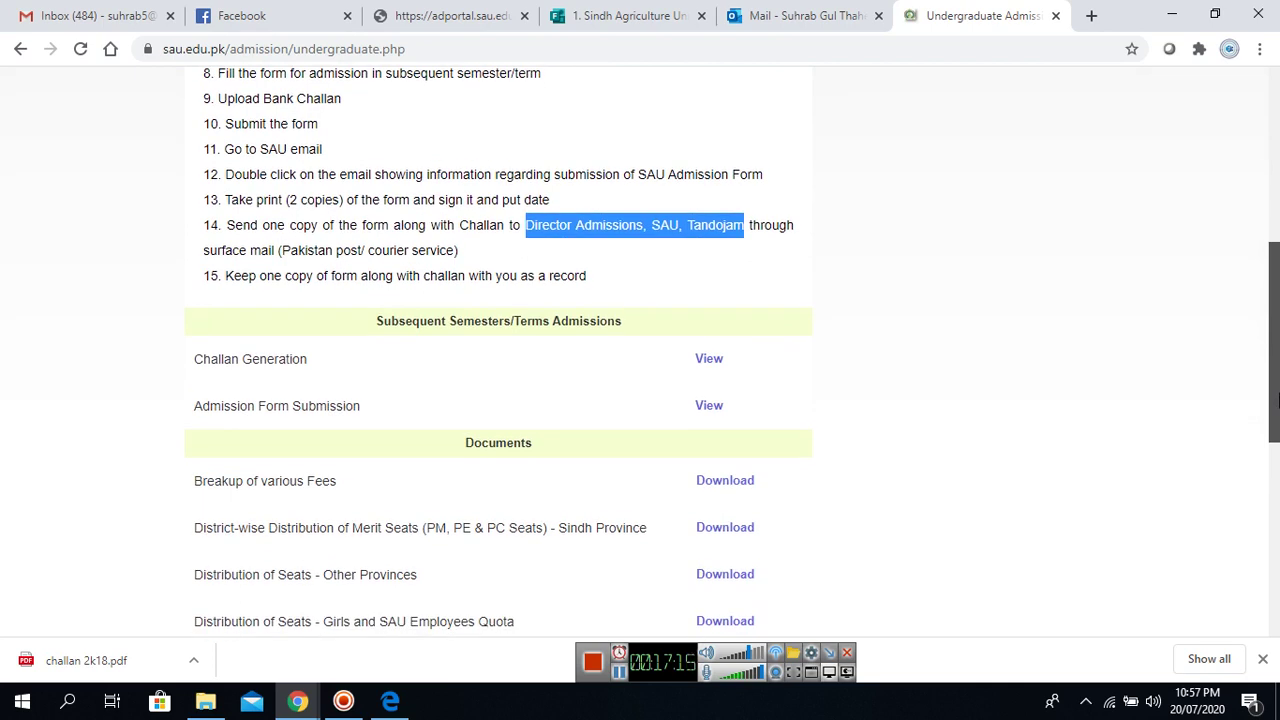
left_click_drag(1276, 398, 1276, 398)
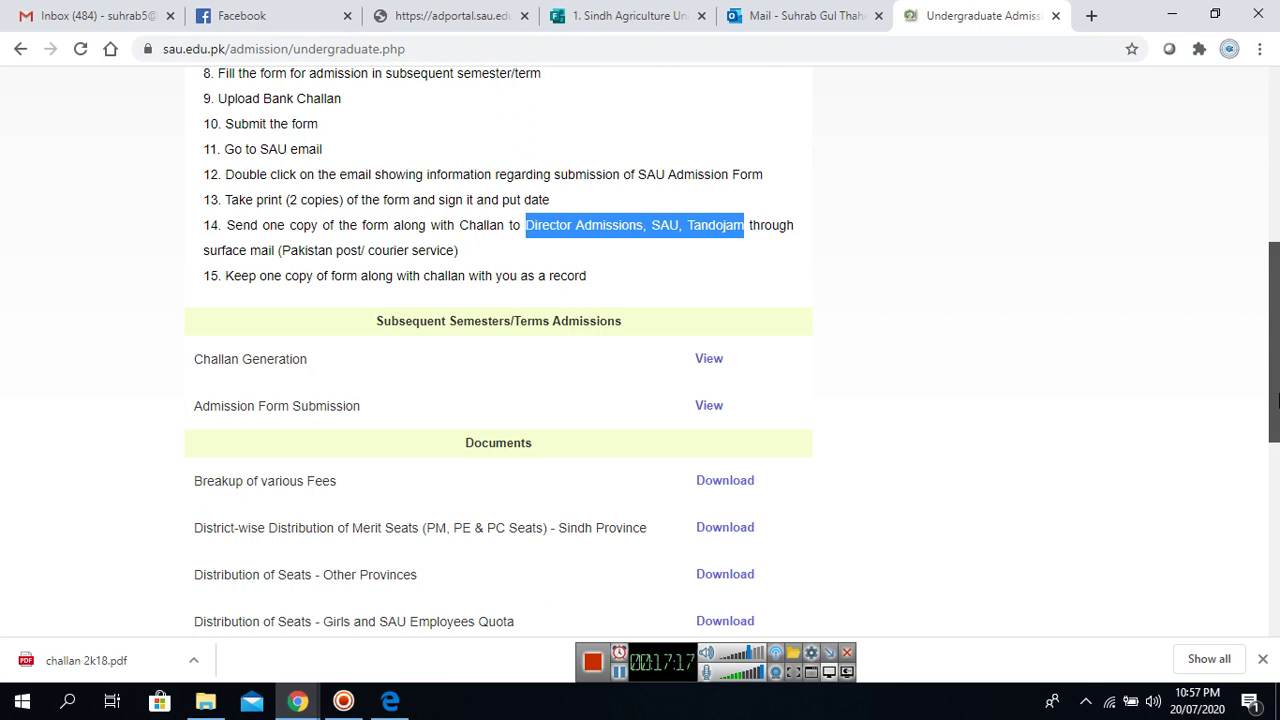